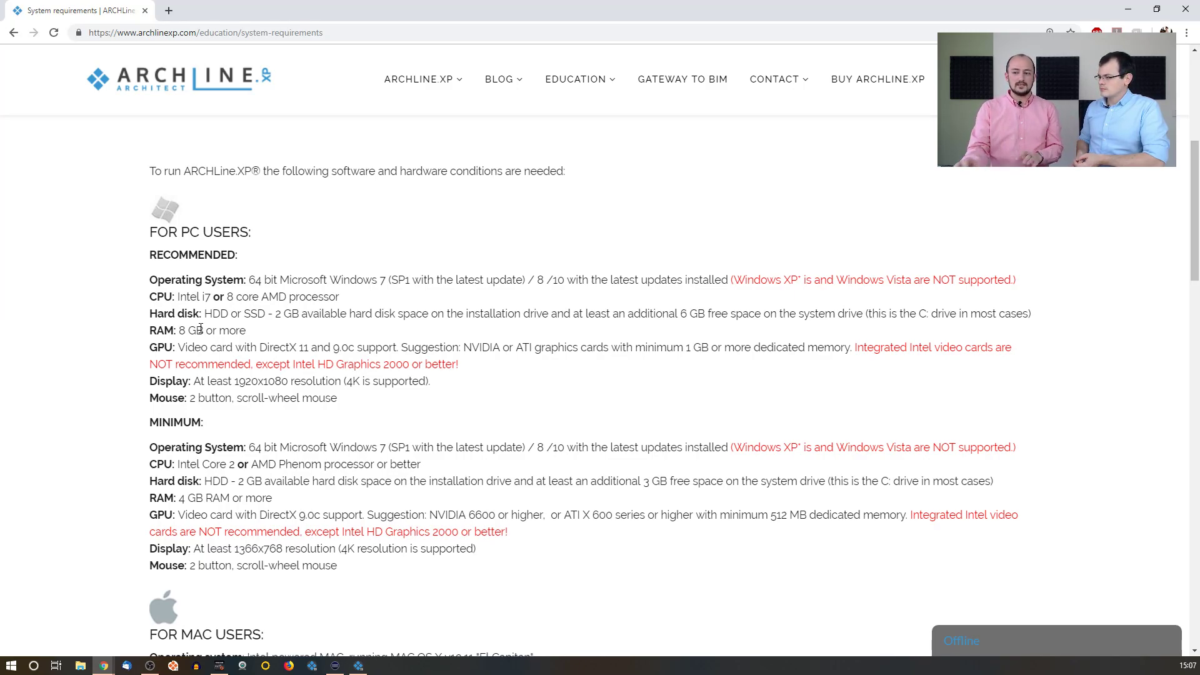
Read through the ARCHLine.XP system requirements for PC and Mac users, including graphics driver guidance and unsupported software and hardware
scroll(247, 339, "down", 4)
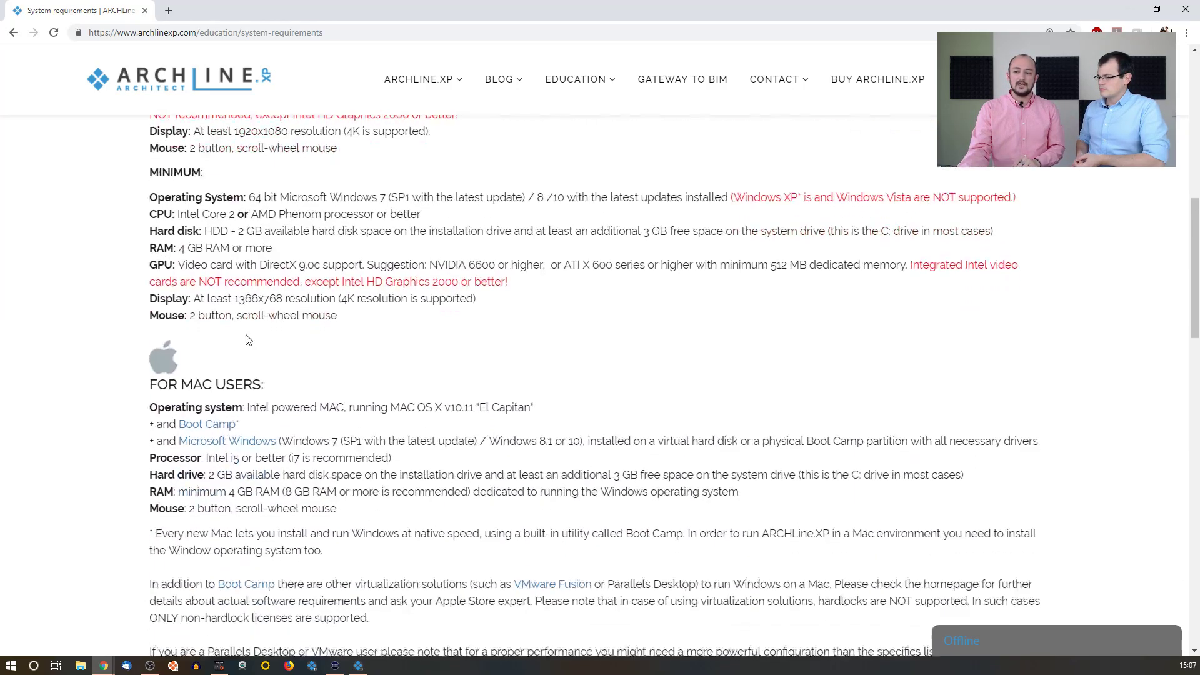
scroll(247, 339, "down", 15)
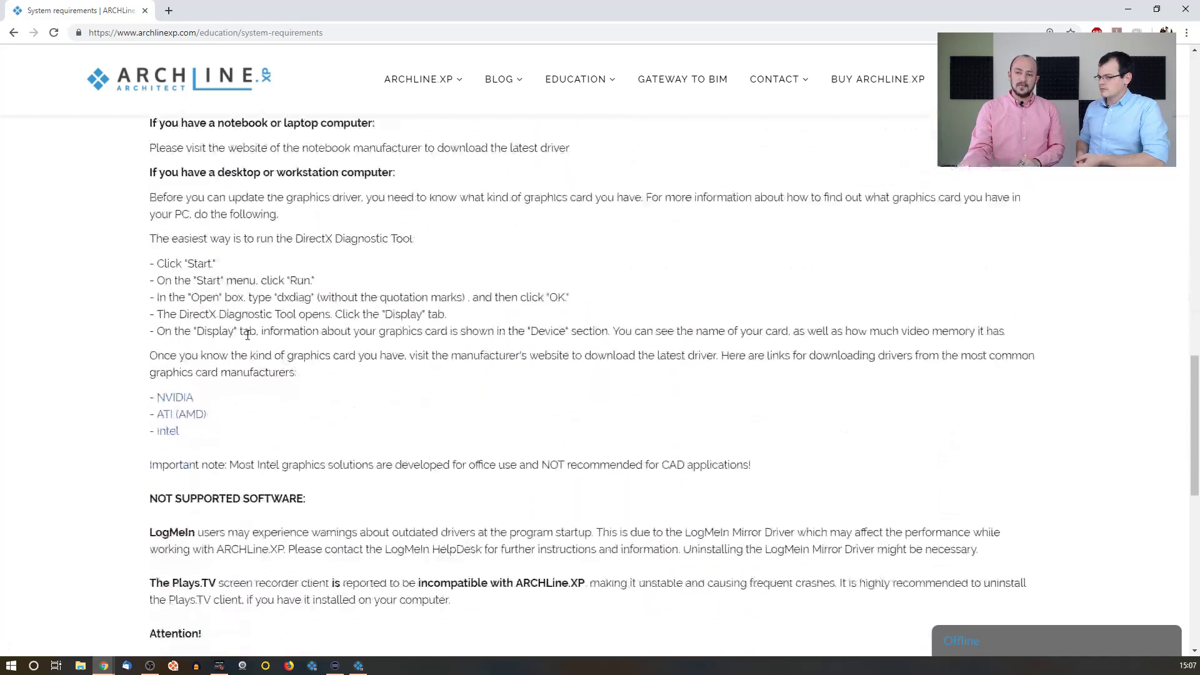
scroll(247, 340, "down", 2)
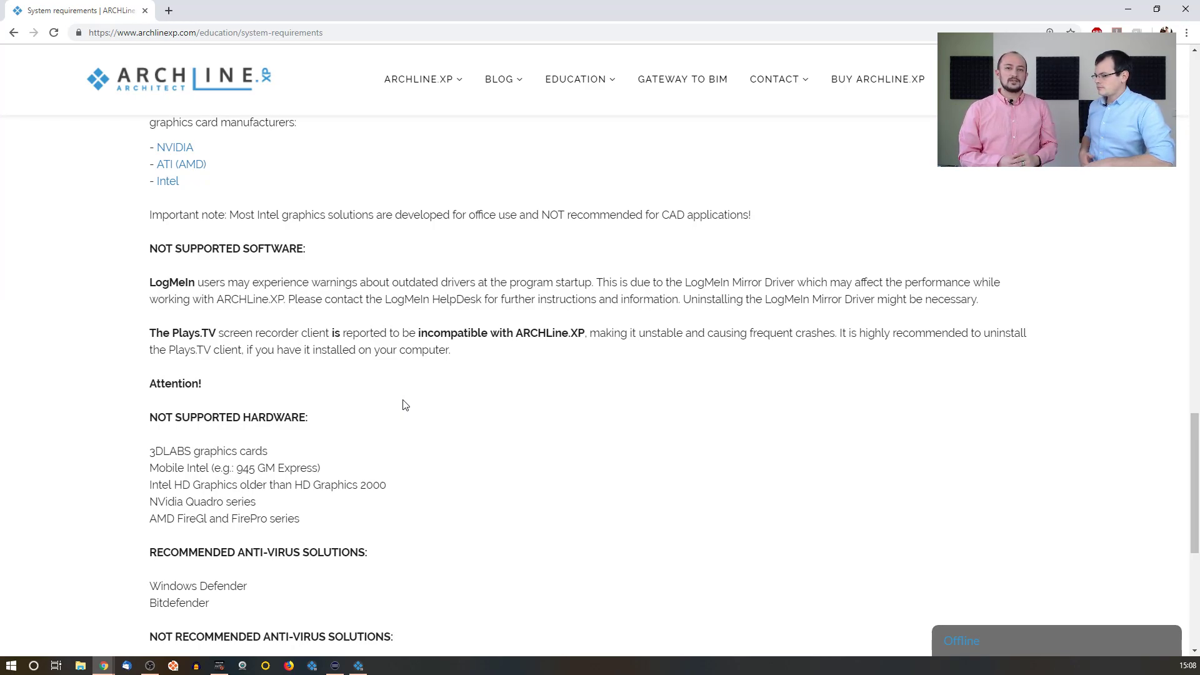
scroll(403, 405, "down", 2)
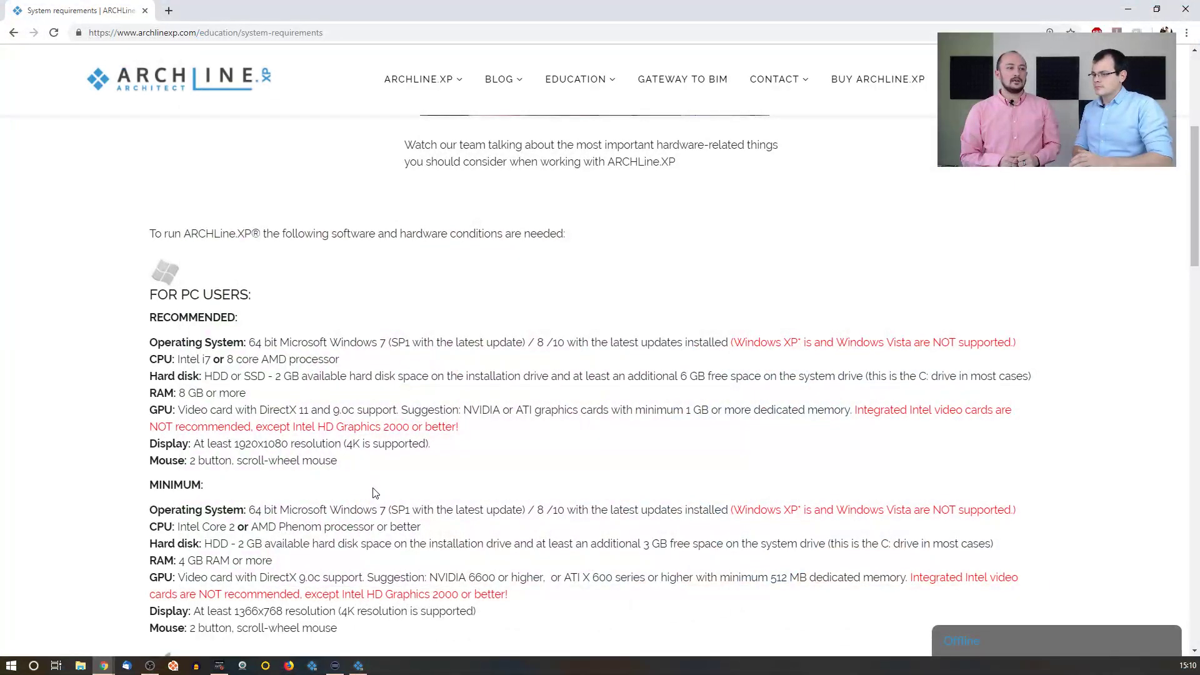
scroll(365, 463, "down", 3)
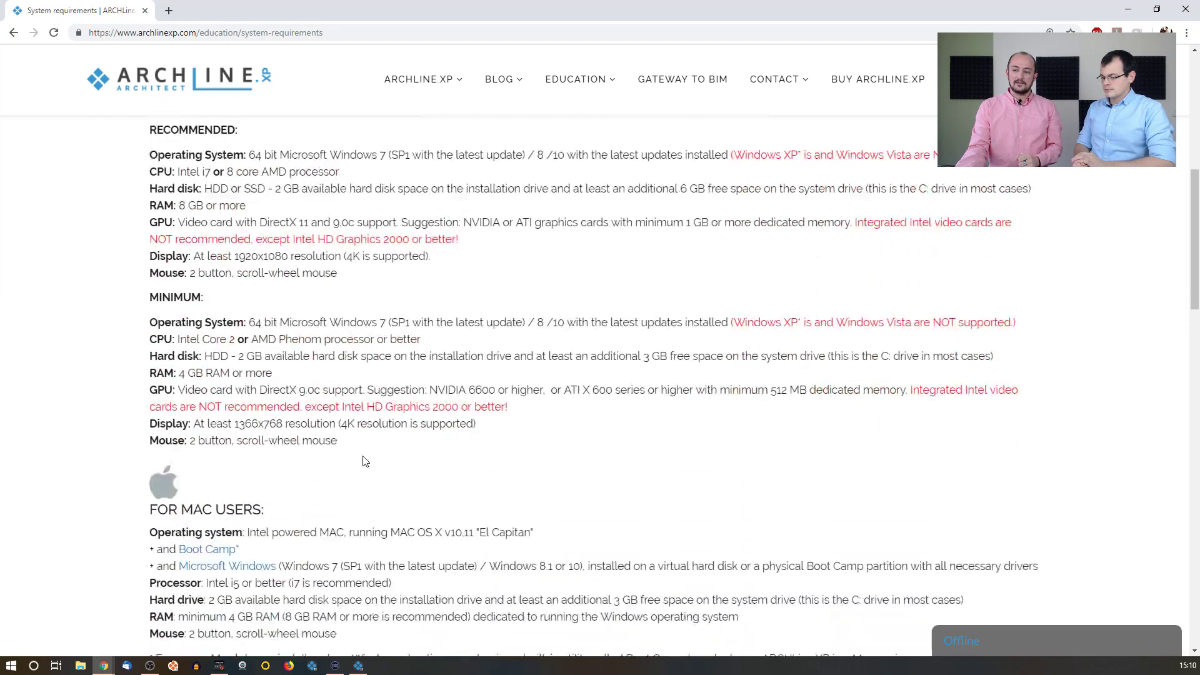
scroll(366, 461, "down", 5)
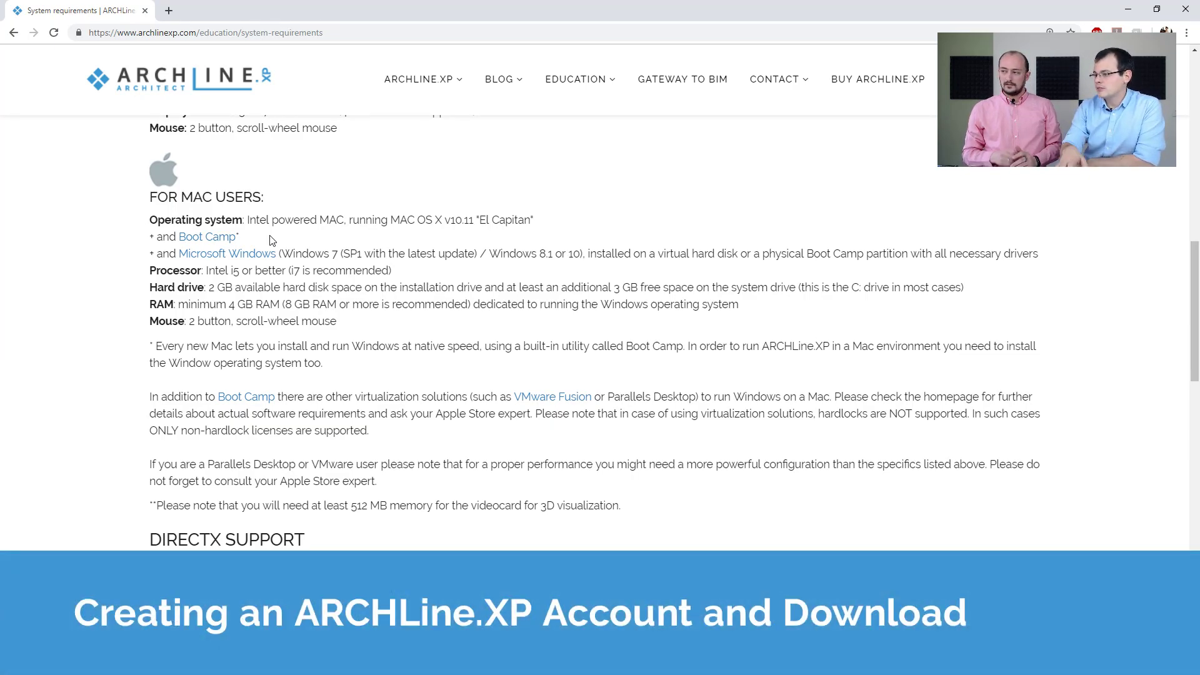
Return to the ARCHLine.XP home page and open the User login page, resizing the browser window to uncover its link
left_click(182, 90)
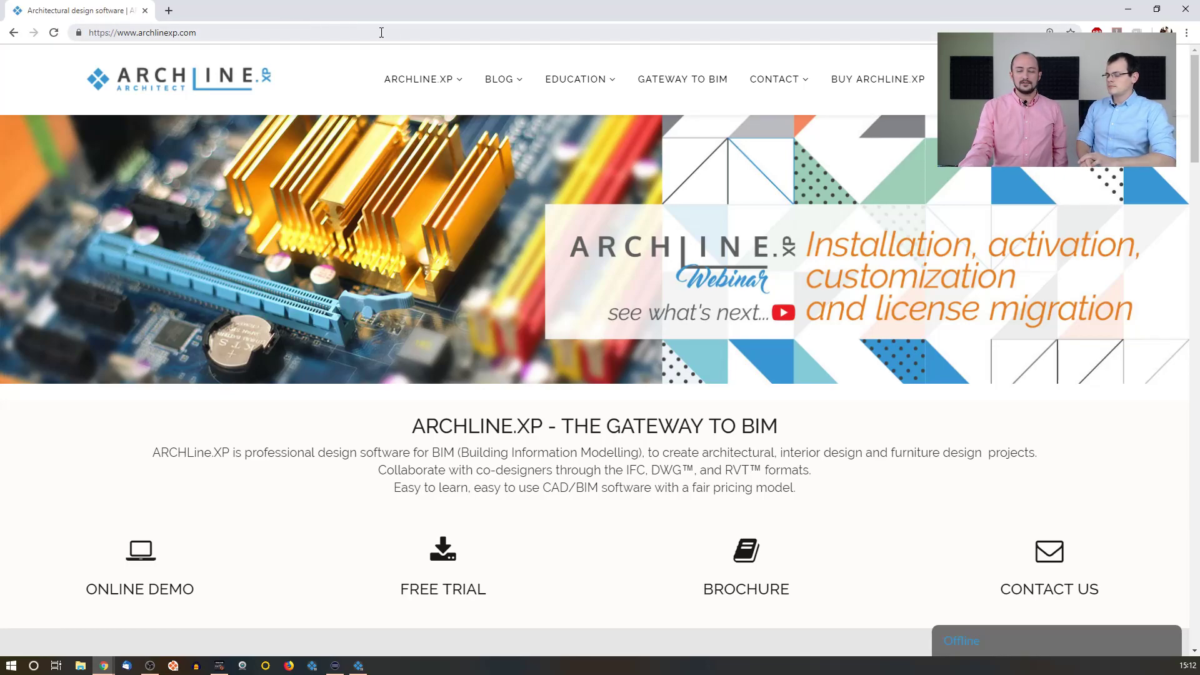
left_click_drag(483, 20, 453, 100)
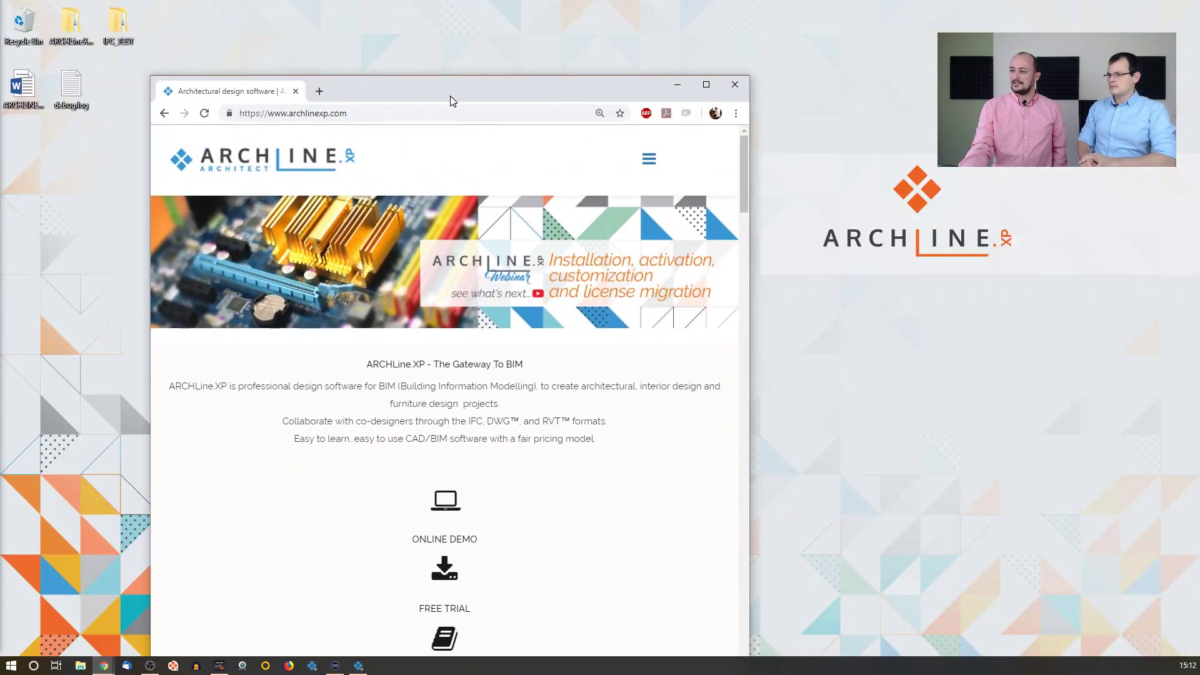
left_click_drag(631, 79, 632, 153)
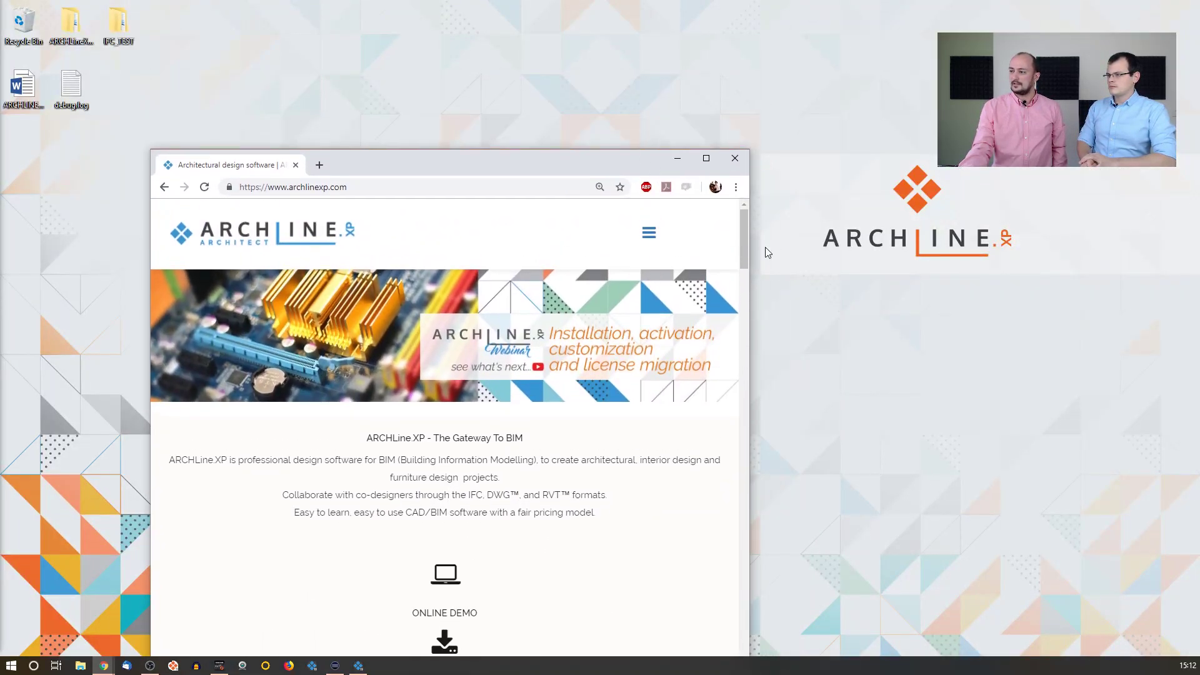
left_click_drag(750, 243, 1195, 213)
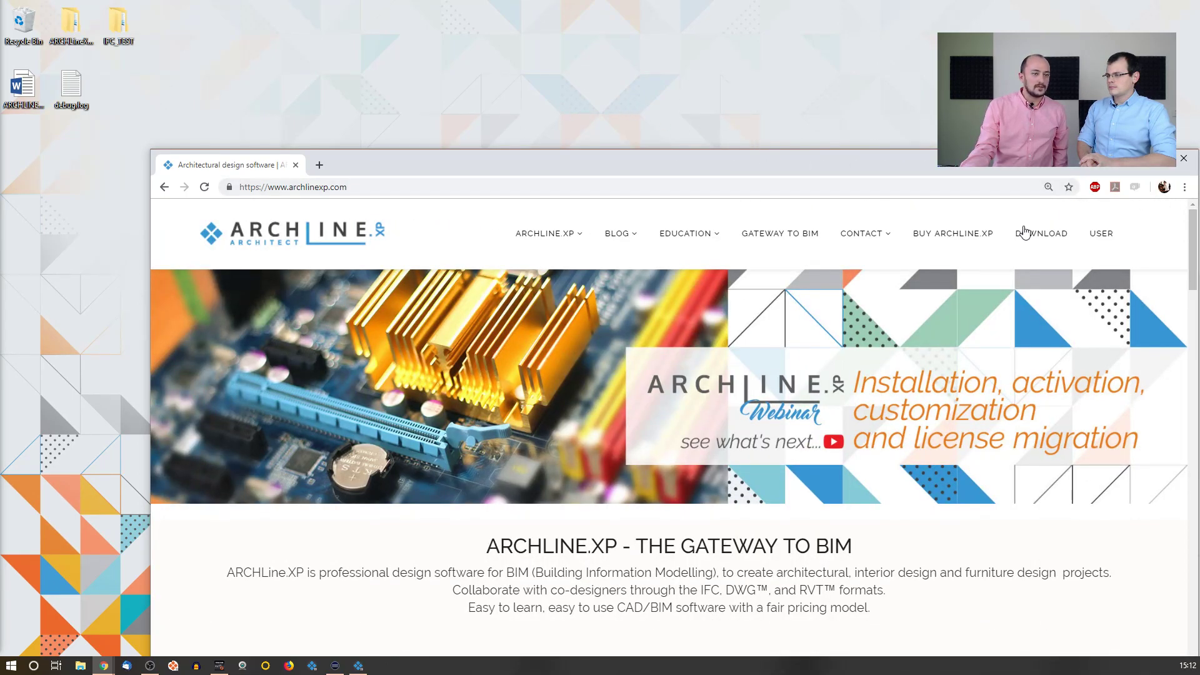
left_click(1096, 238)
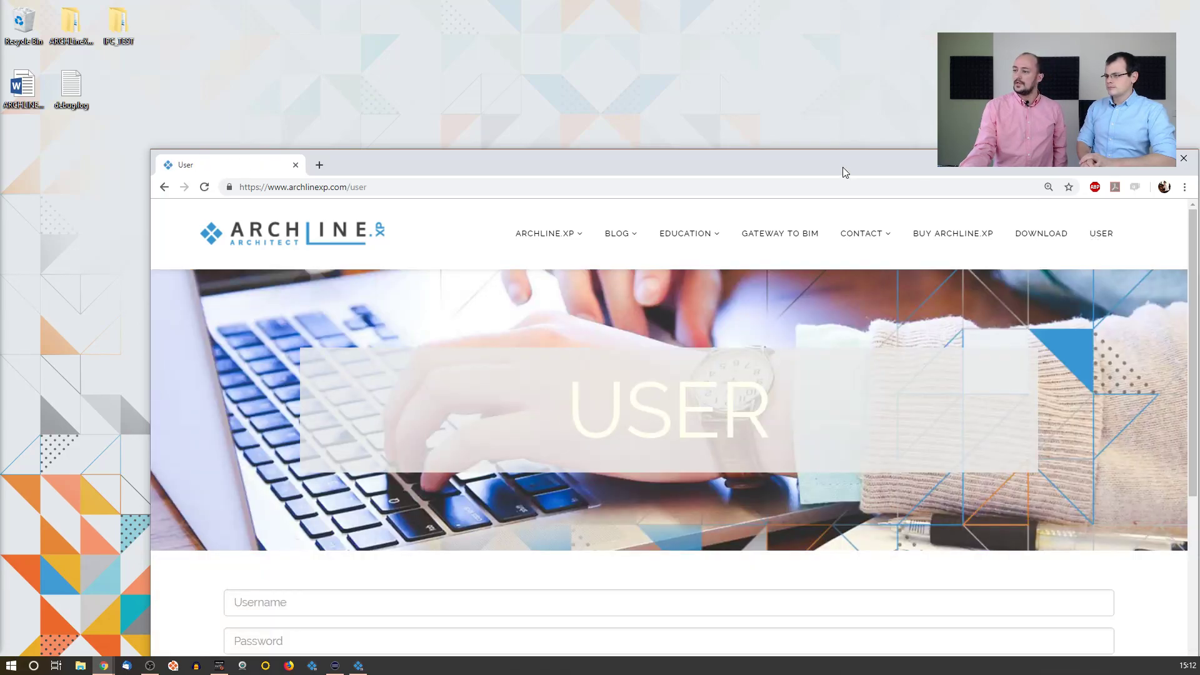
left_click_drag(843, 167, 629, 1)
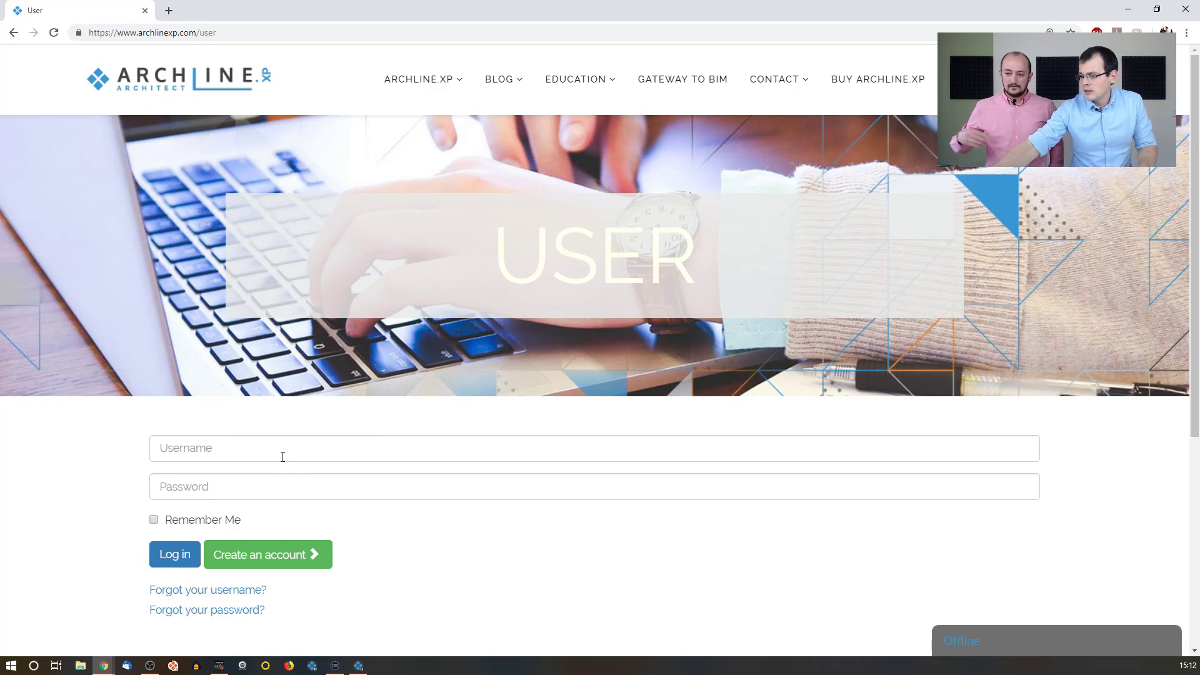
Open the account creation form and review its required basic information, details, privacy consent and captcha fields
left_click(275, 561)
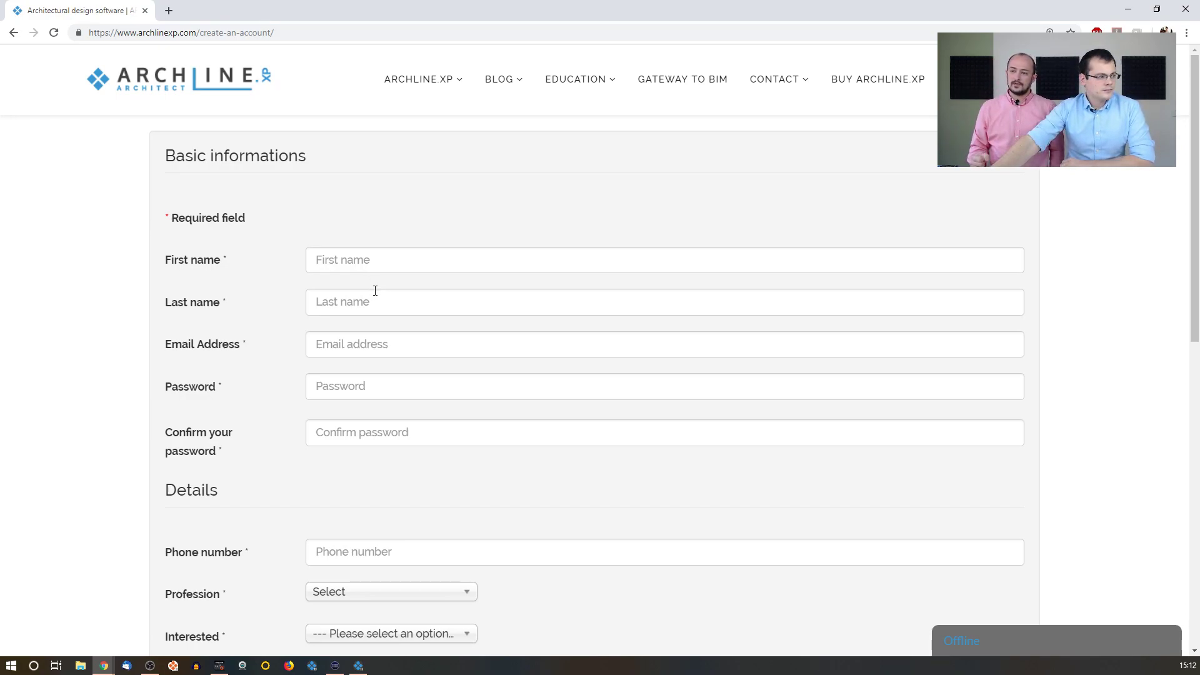
scroll(387, 284, "down", 1)
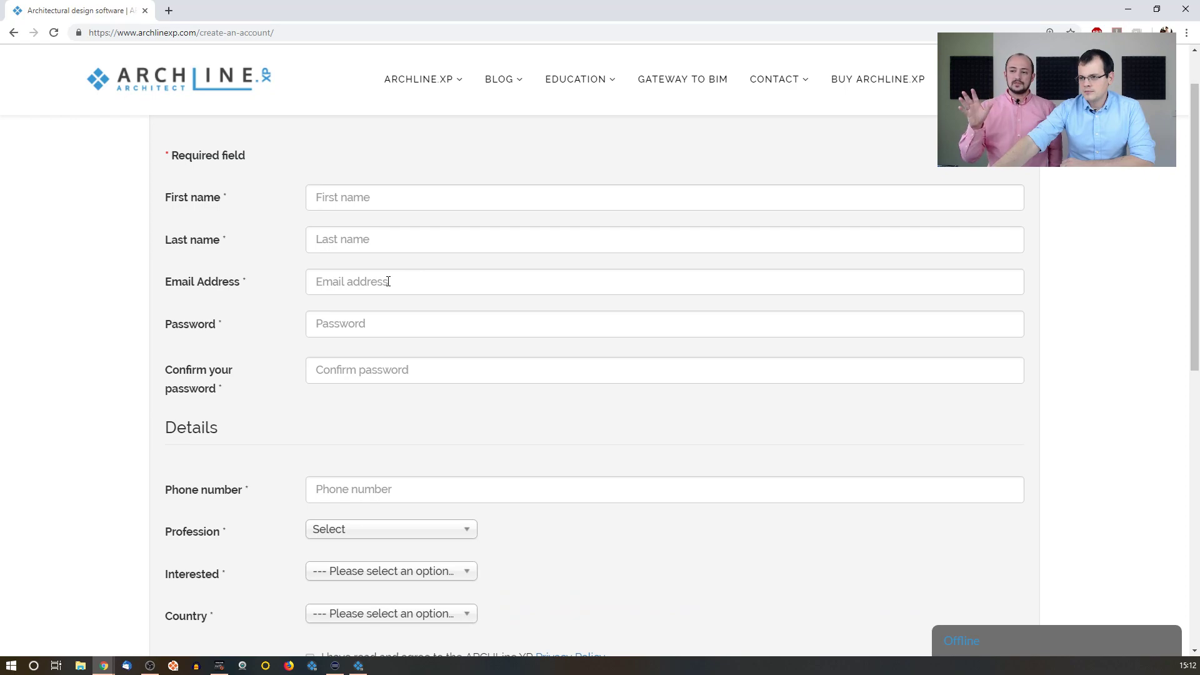
scroll(388, 282, "down", 1)
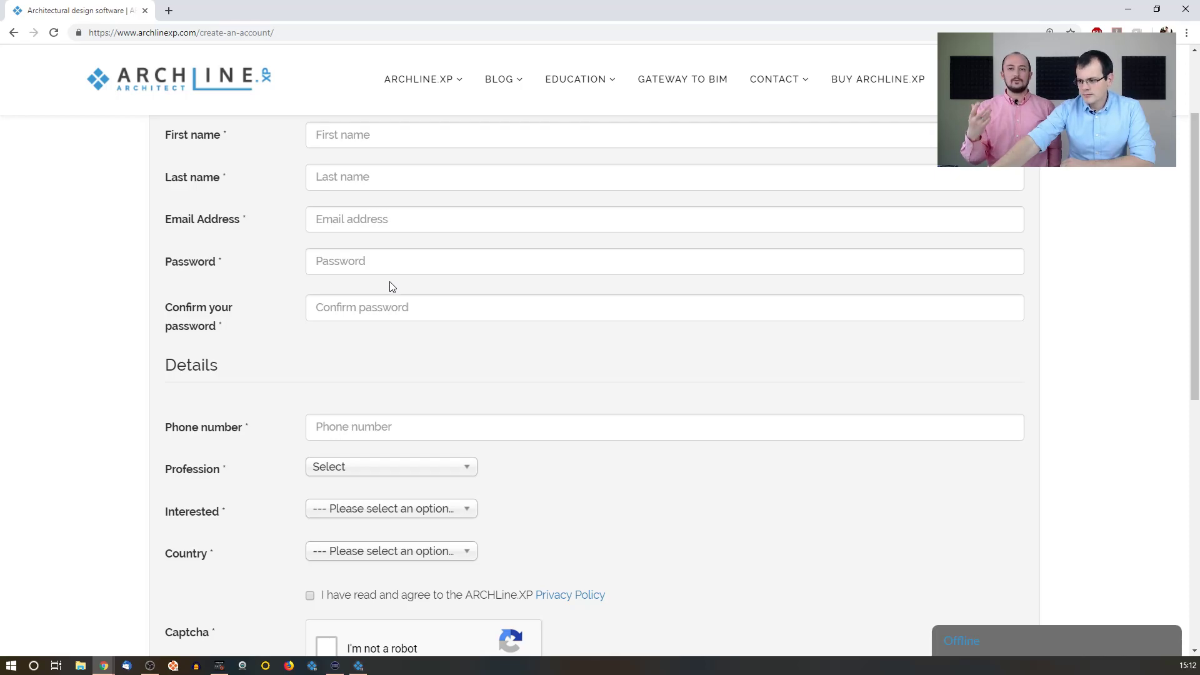
scroll(391, 286, "down", 1)
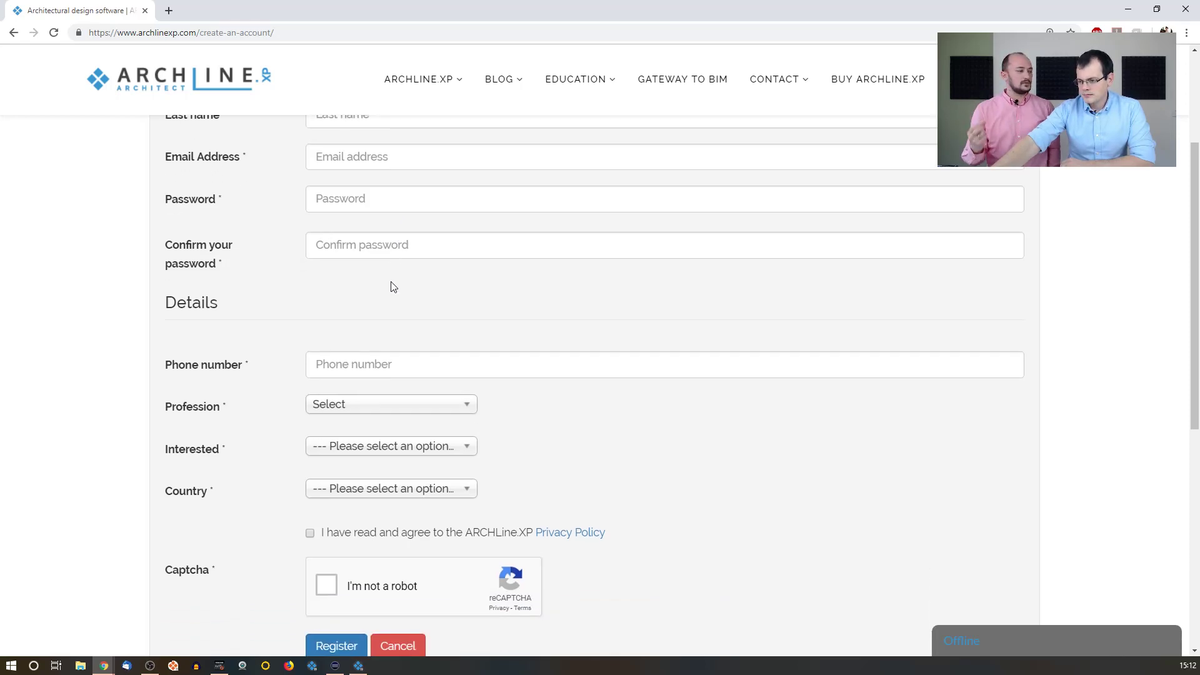
scroll(393, 286, "down", 1)
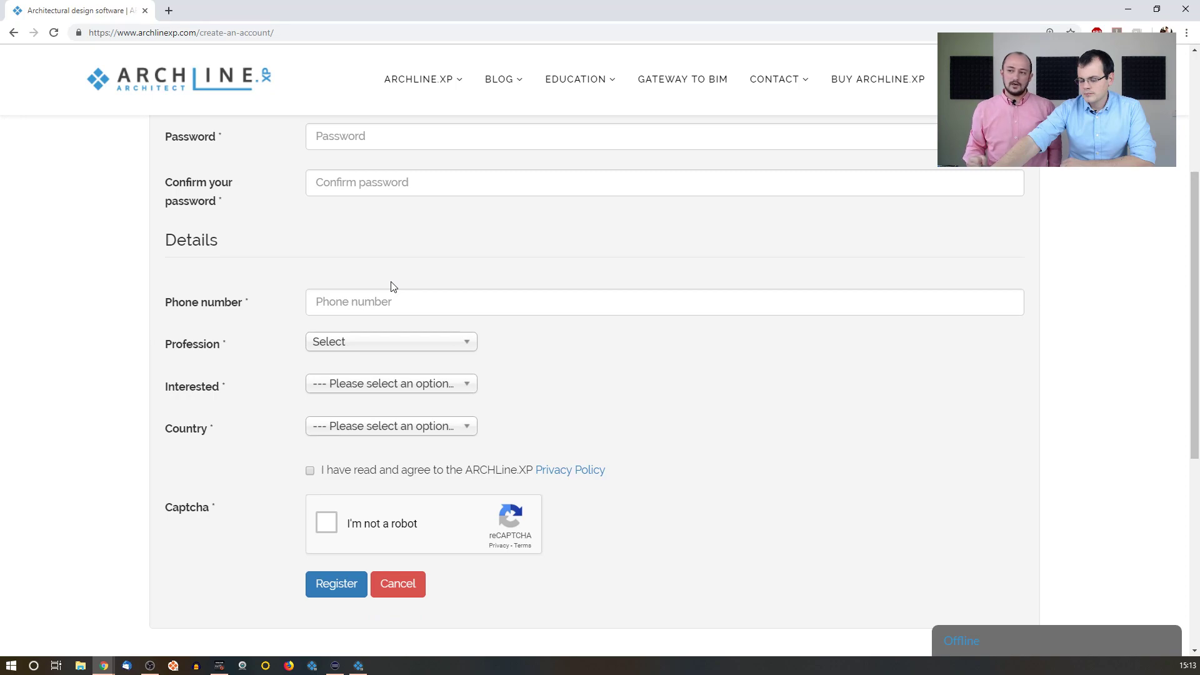
View the Privacy Policy linked from the registration form, then return to the form
left_click(577, 479)
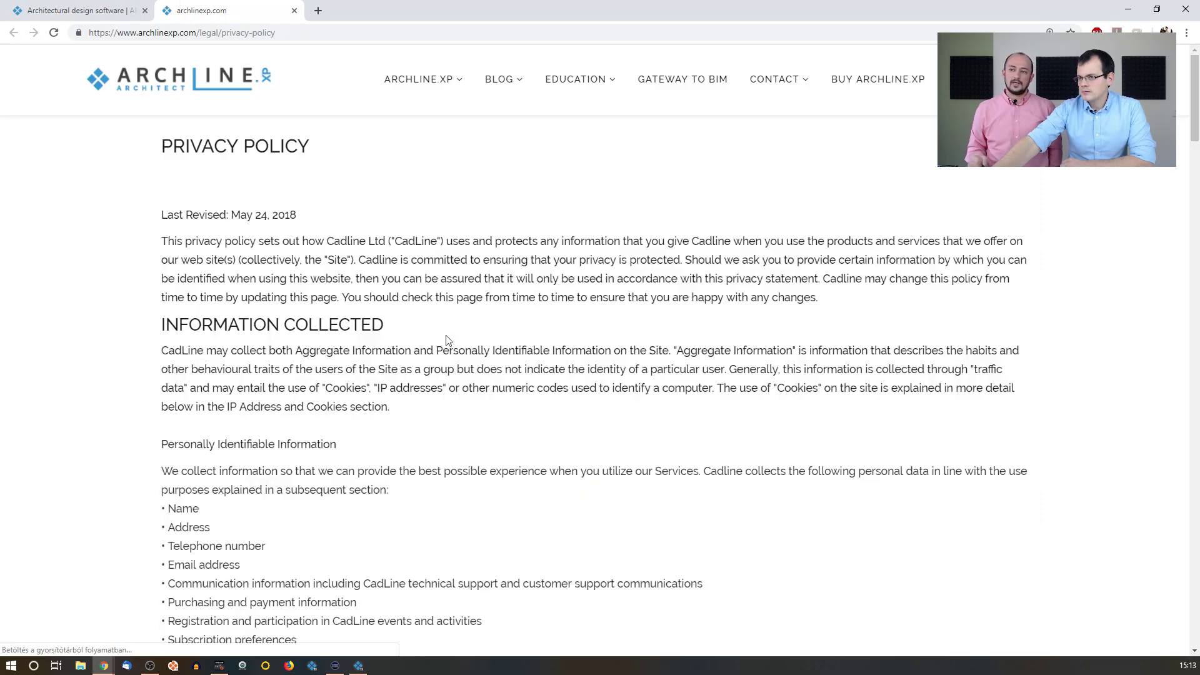
scroll(388, 310, "down", 6)
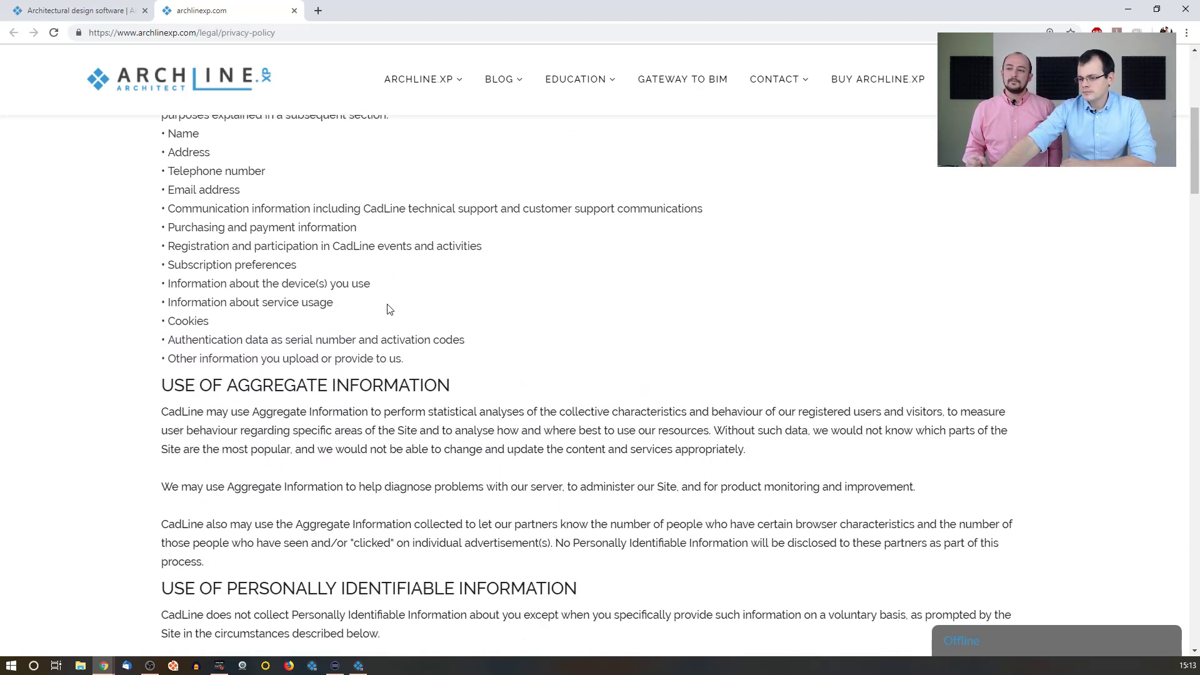
left_click(97, 10)
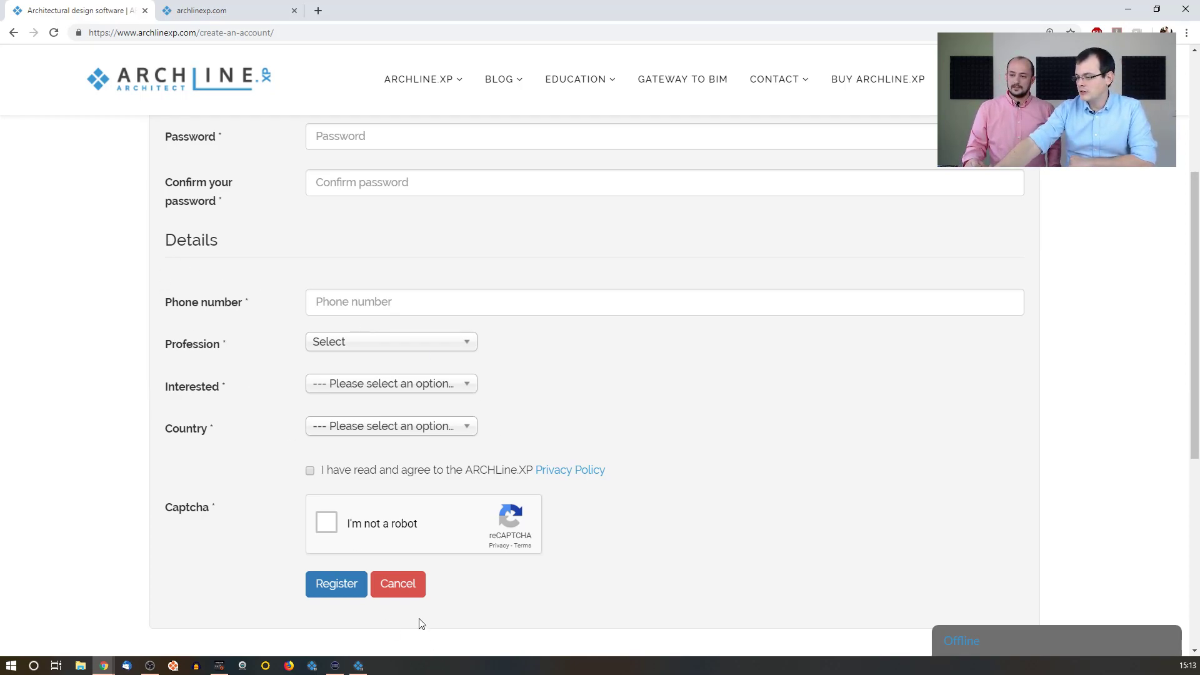
Cancel the registration form and log in to the existing account with its e-mail address and password
left_click(410, 596)
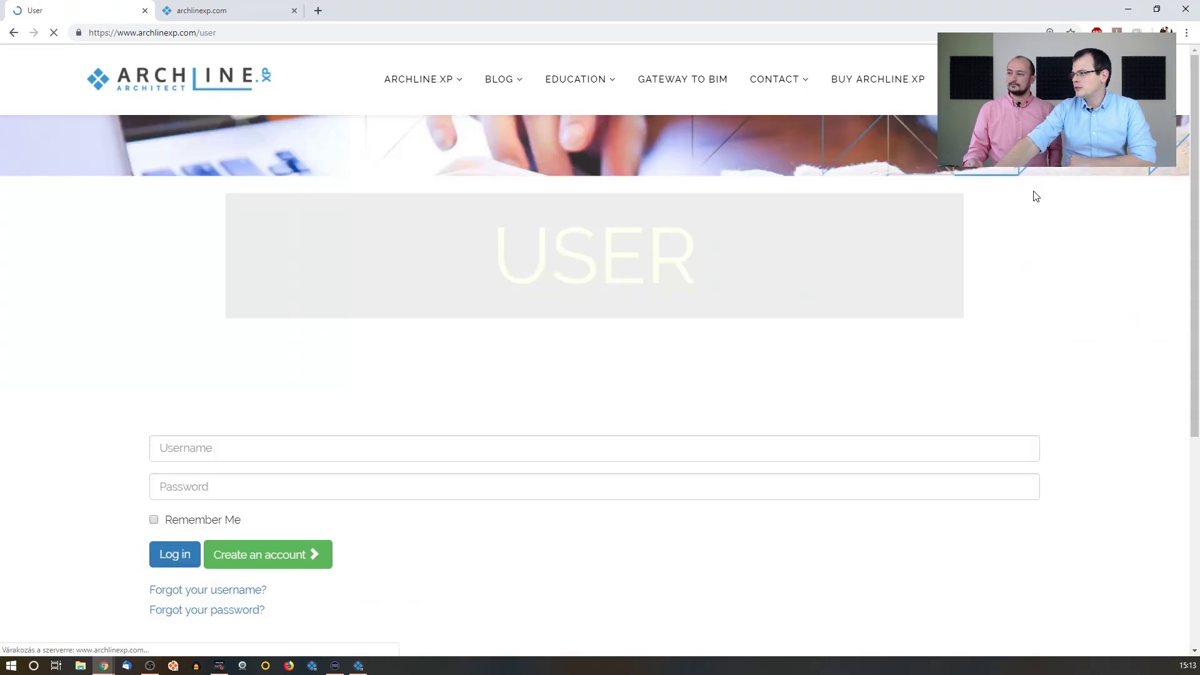
left_click(277, 441)
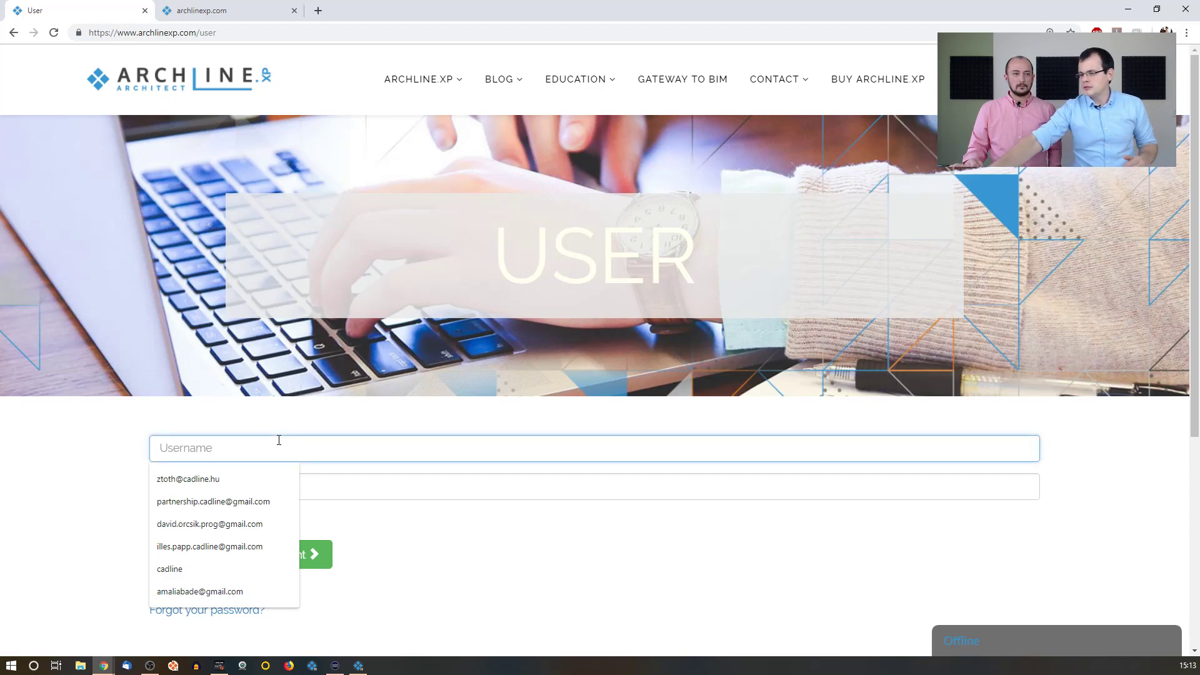
left_click(231, 503)
left_click(258, 488)
type("*****")
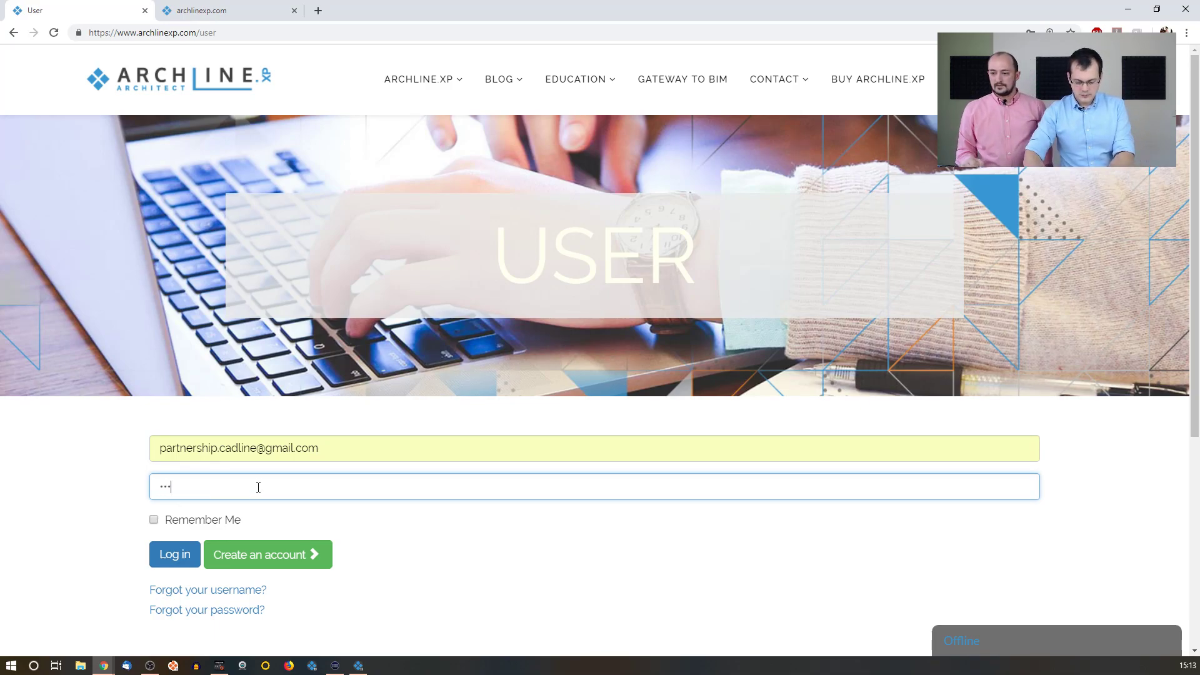
type("***")
key("Return")
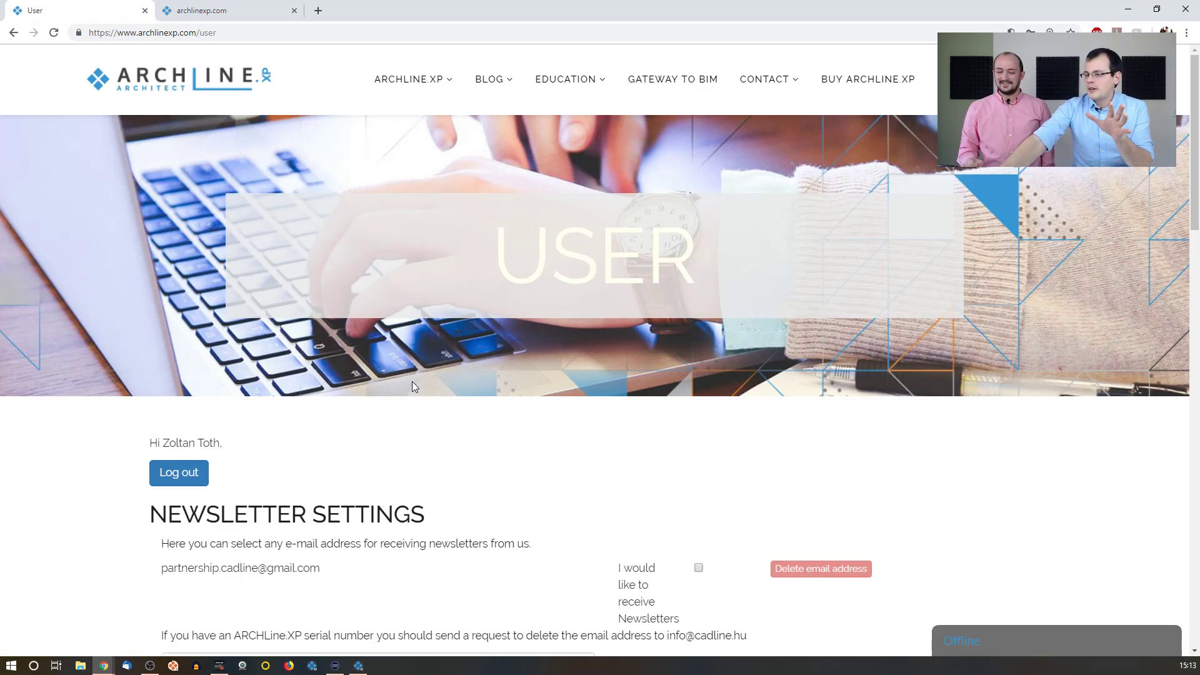
Review the account page's newsletter settings, personal data, invoice data, password change section and program details with the licence information
scroll(420, 398, "down", 2)
scroll(420, 393, "down", 2)
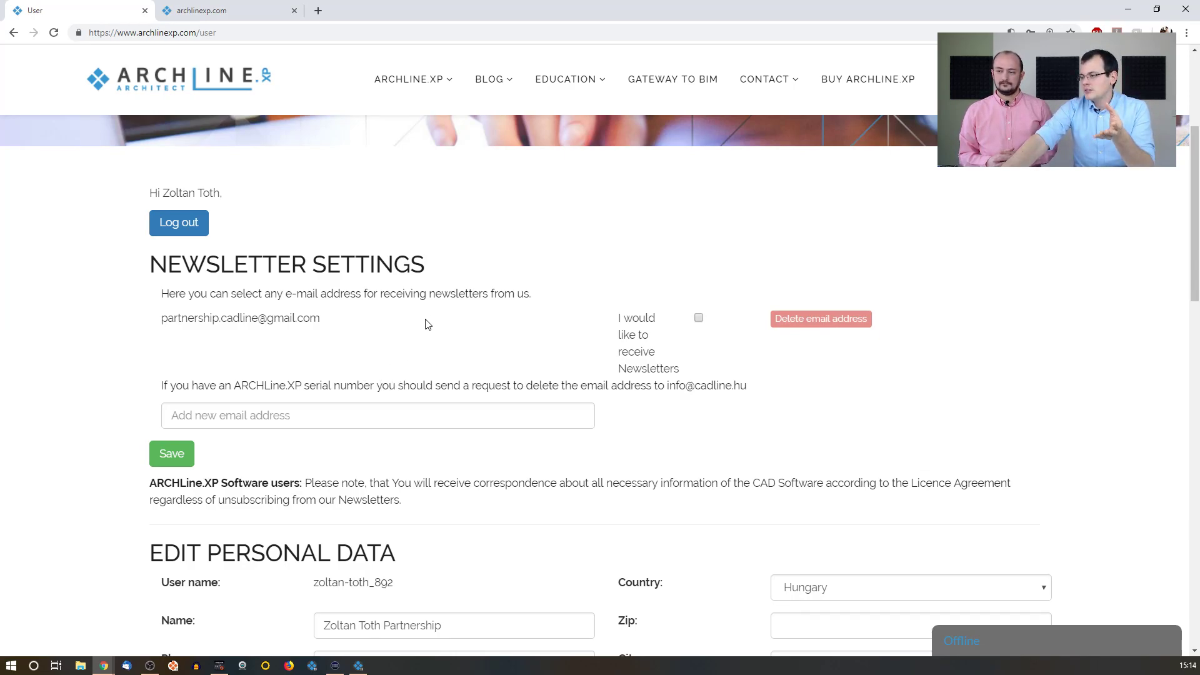
scroll(429, 327, "down", 1)
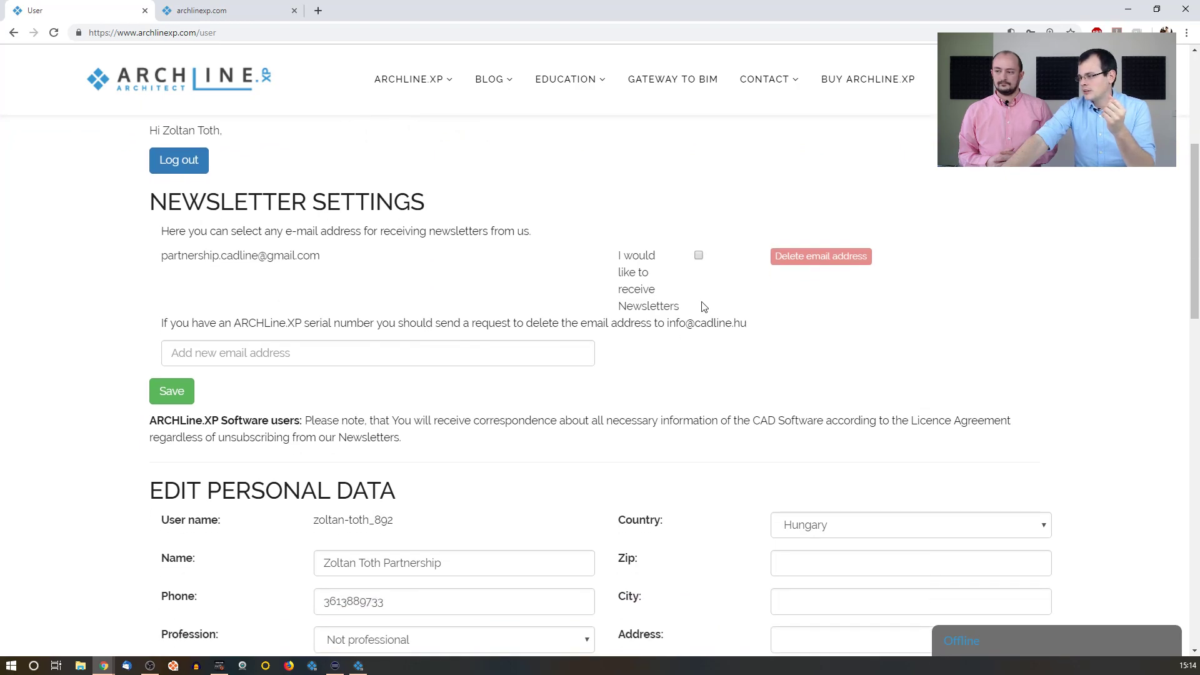
scroll(726, 336, "down", 3)
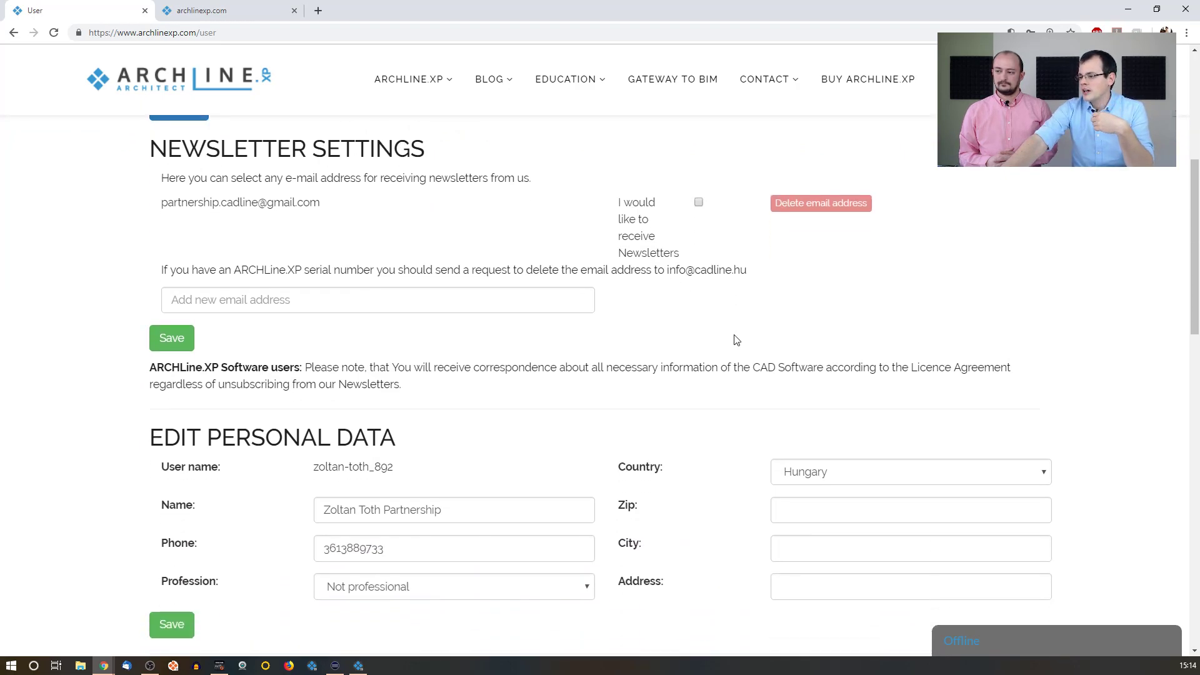
scroll(831, 395, "down", 4)
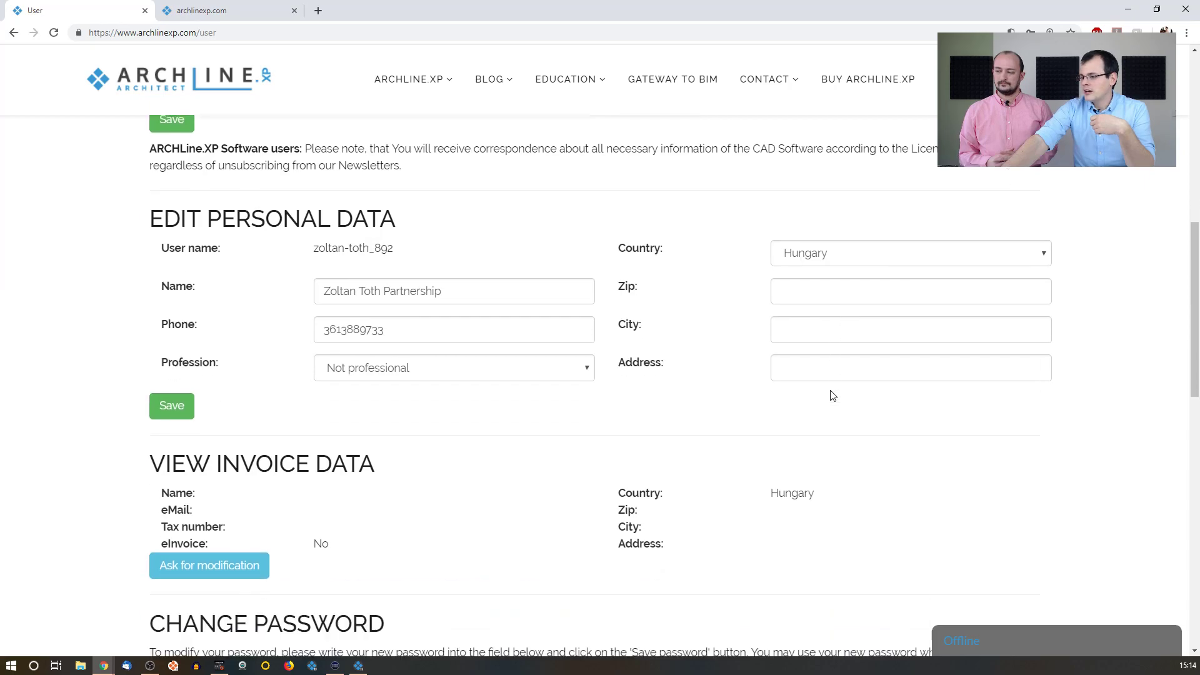
scroll(811, 408, "down", 2)
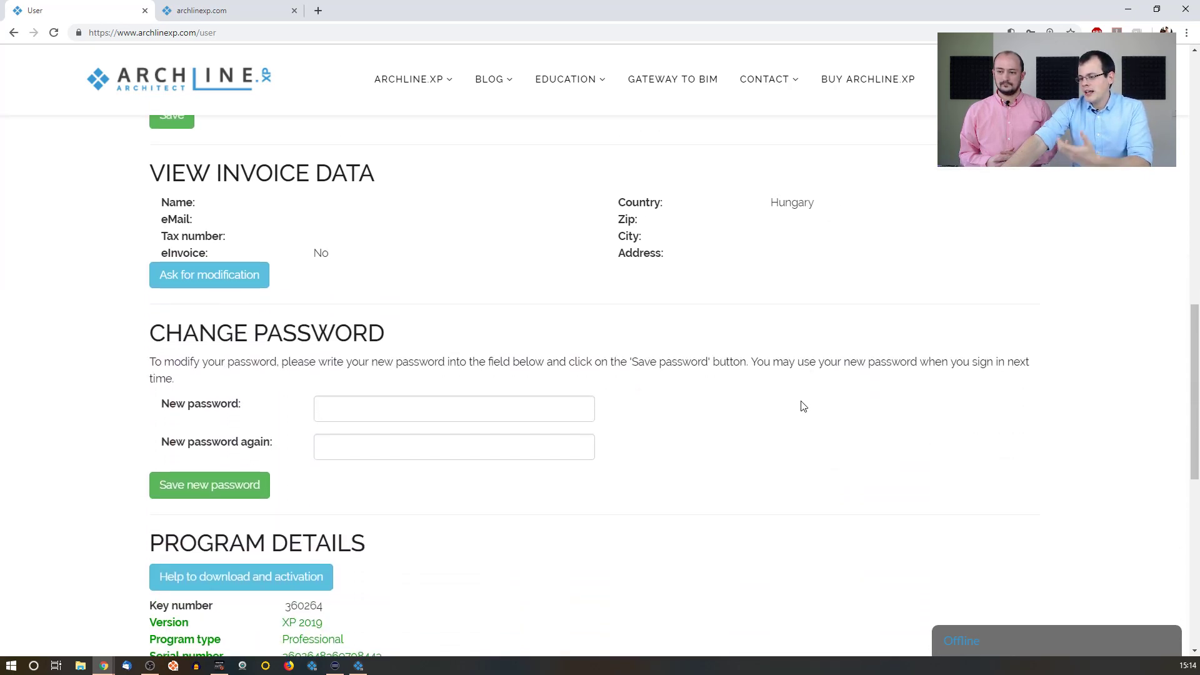
scroll(799, 405, "down", 2)
scroll(801, 405, "down", 3)
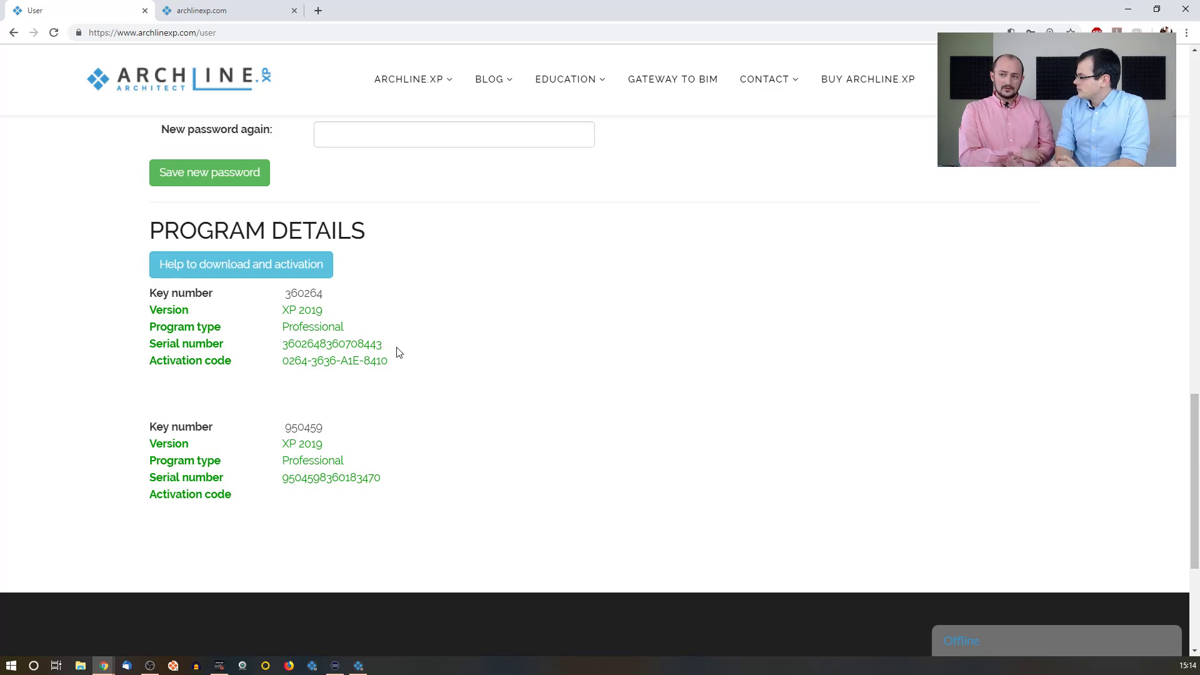
Go back to the home page, view the free 30-day trial download page, and open the Download center
left_click(182, 105)
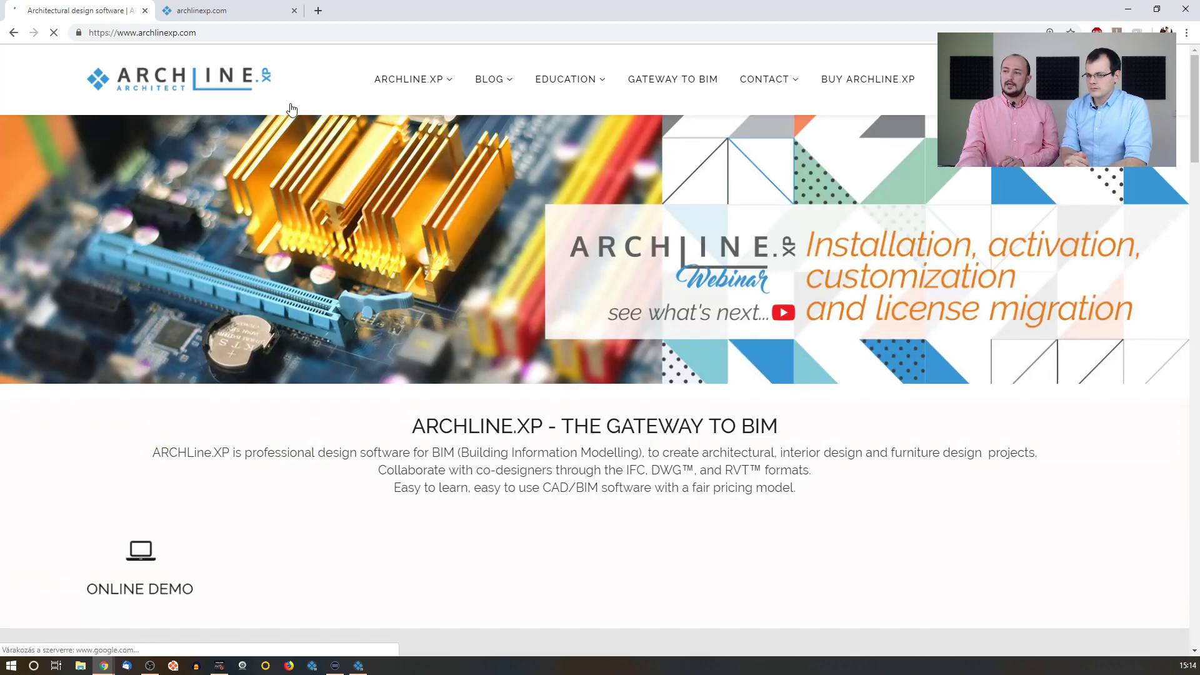
left_click(335, 146)
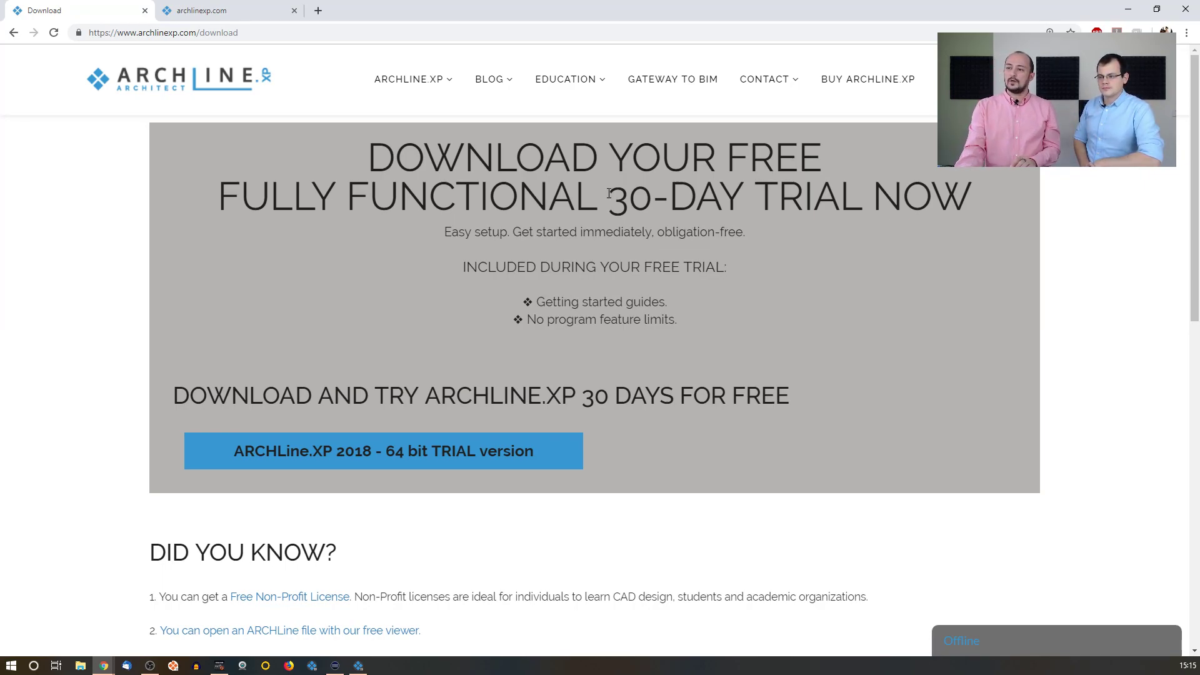
mouse_move(555, 86)
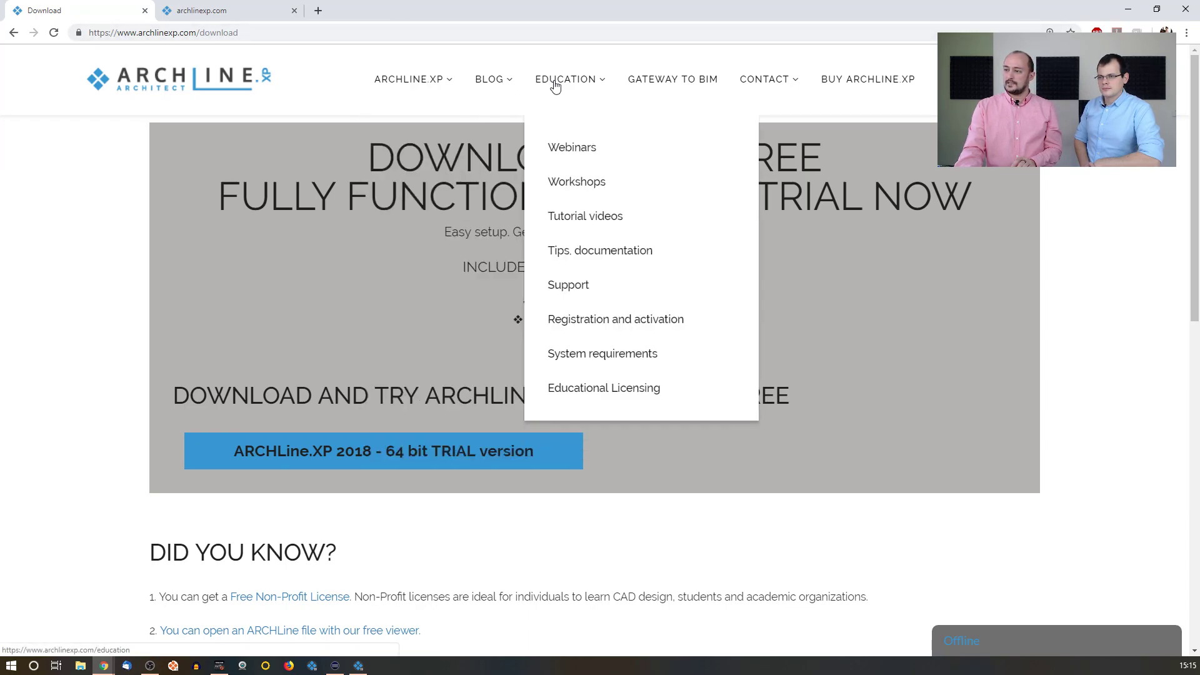
mouse_move(409, 82)
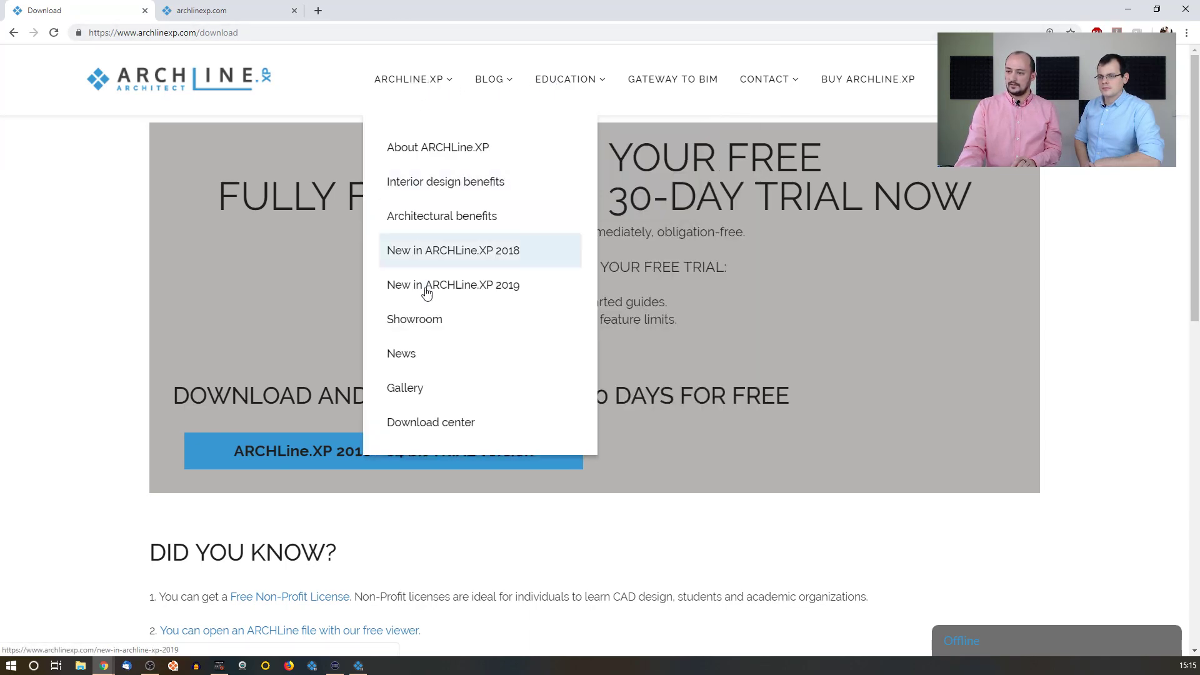
left_click(431, 423)
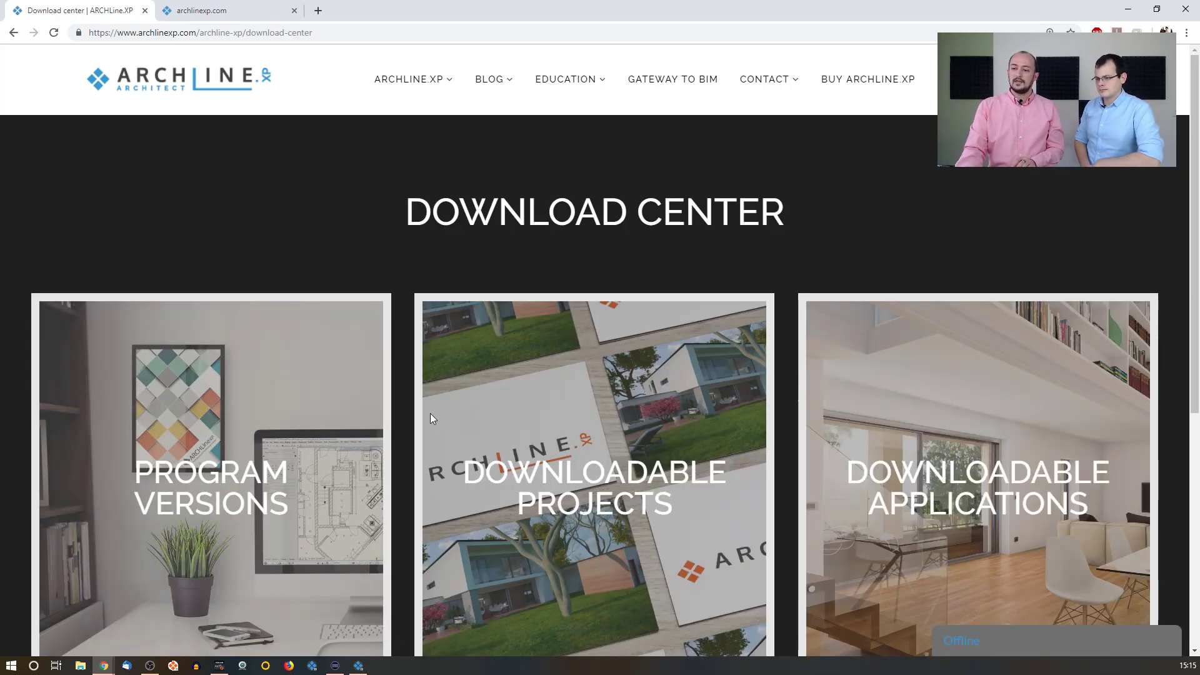
Start downloading the ARCHLine.XP 2019 Release Candidate 64-bit setup file from the program versions page, and cancel that download
left_click(279, 480)
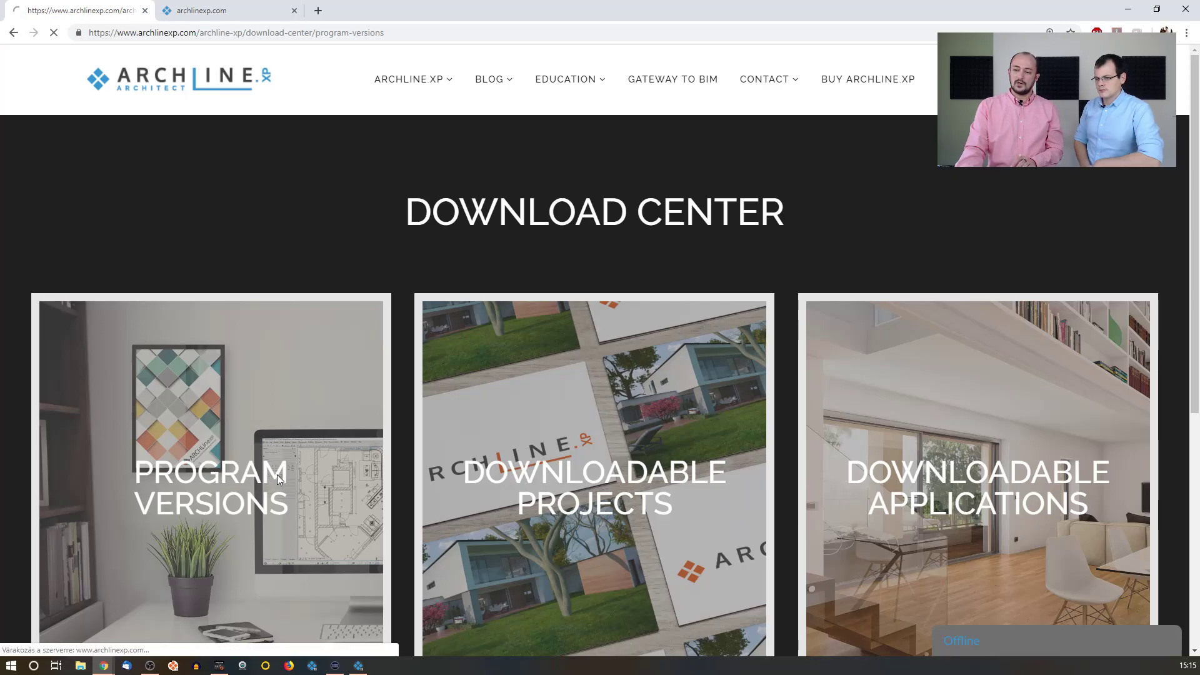
scroll(338, 448, "down", 2)
scroll(338, 447, "down", 2)
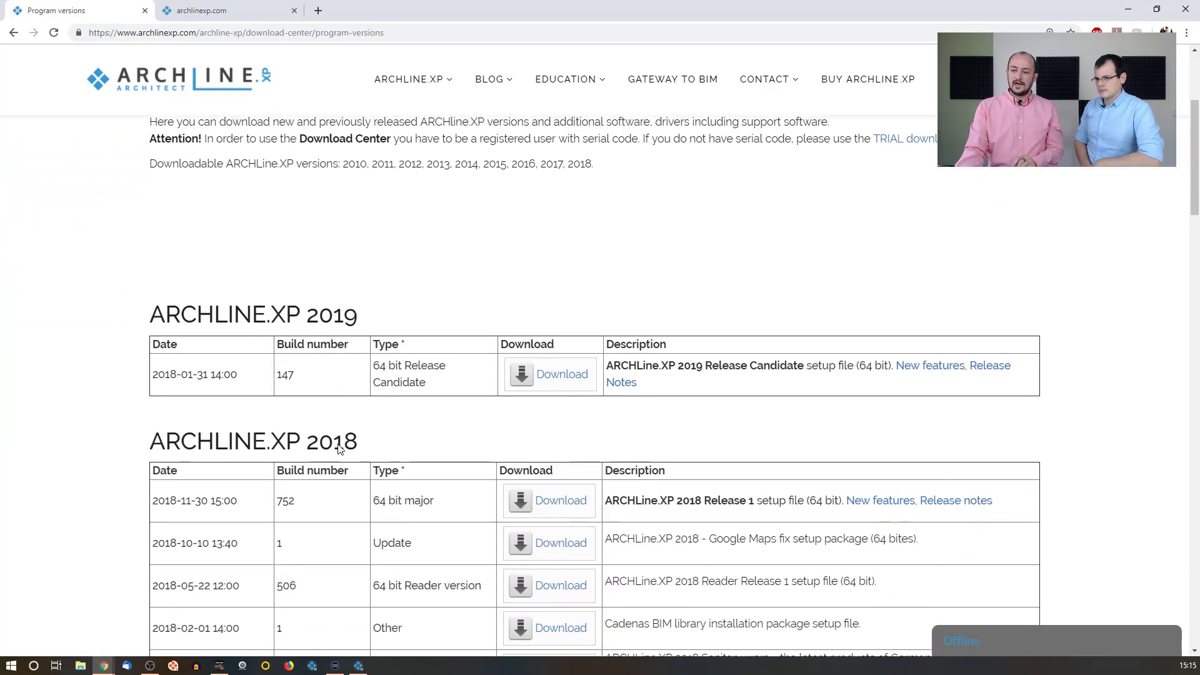
left_click(562, 369)
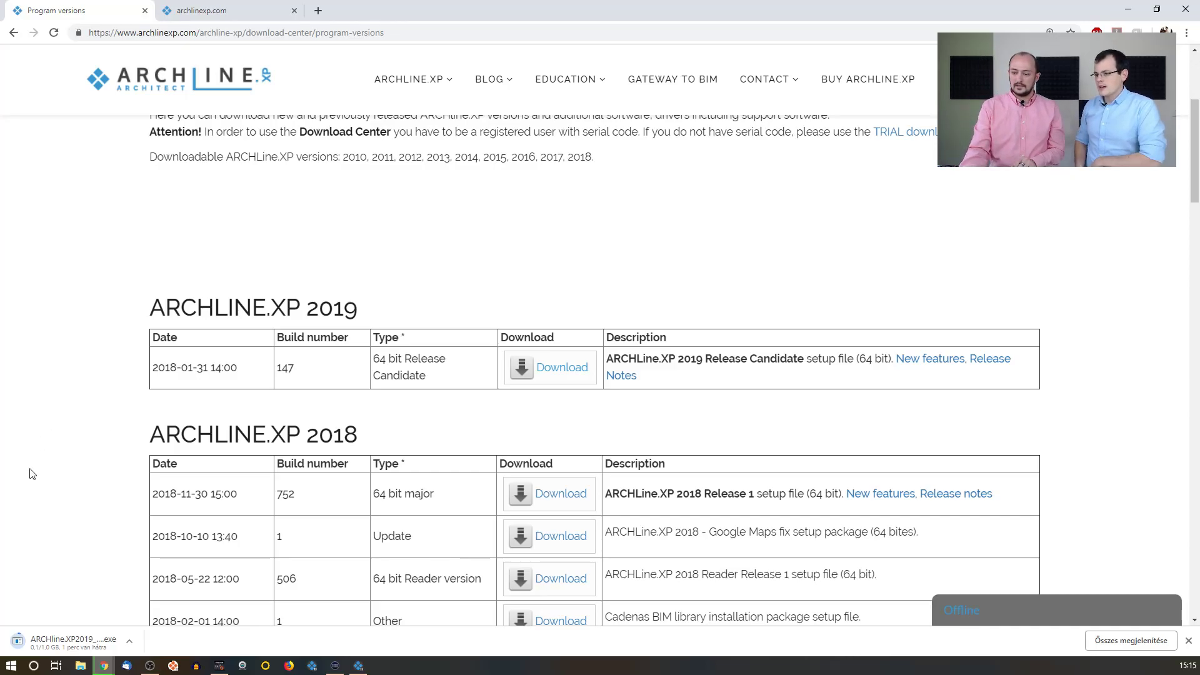
left_click(128, 645)
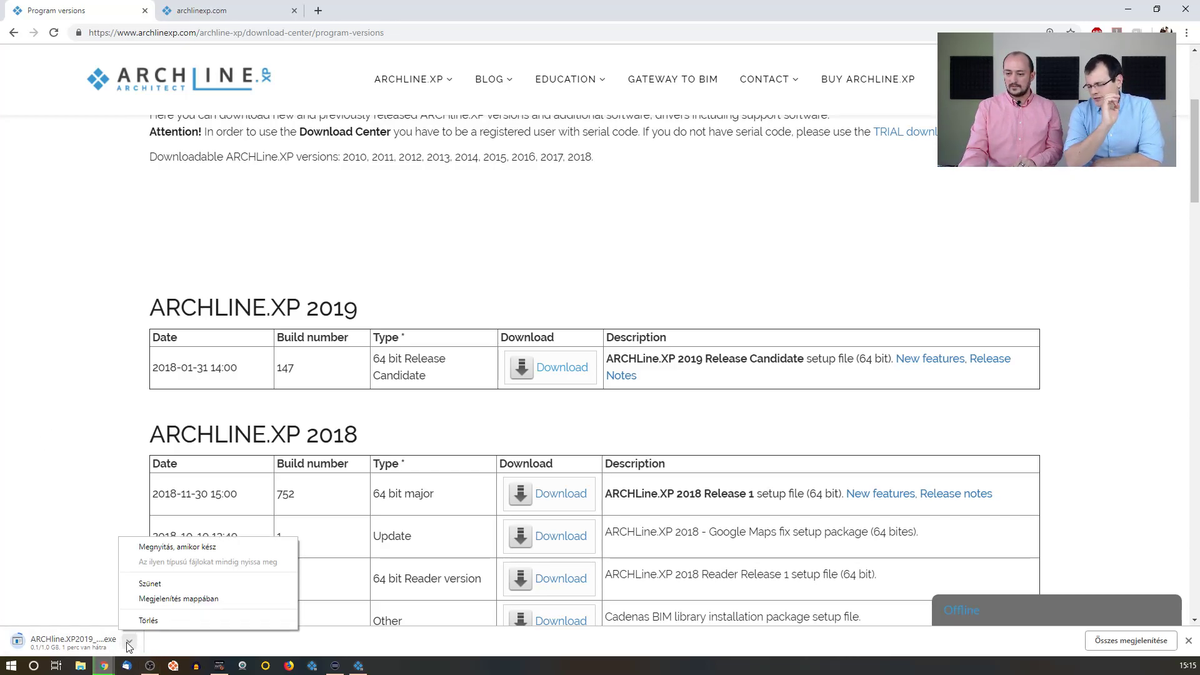
left_click(161, 620)
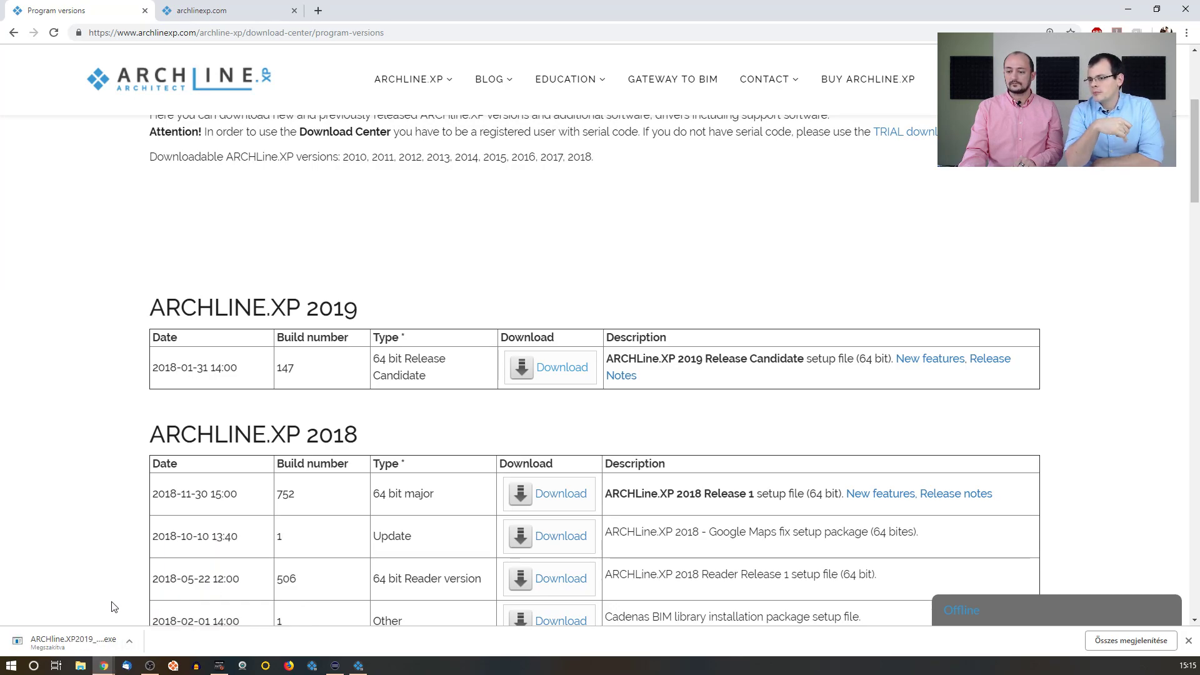
Look through the program versions page to see which ARCHLine.XP releases and additional packages can be downloaded
scroll(406, 385, "down", 14)
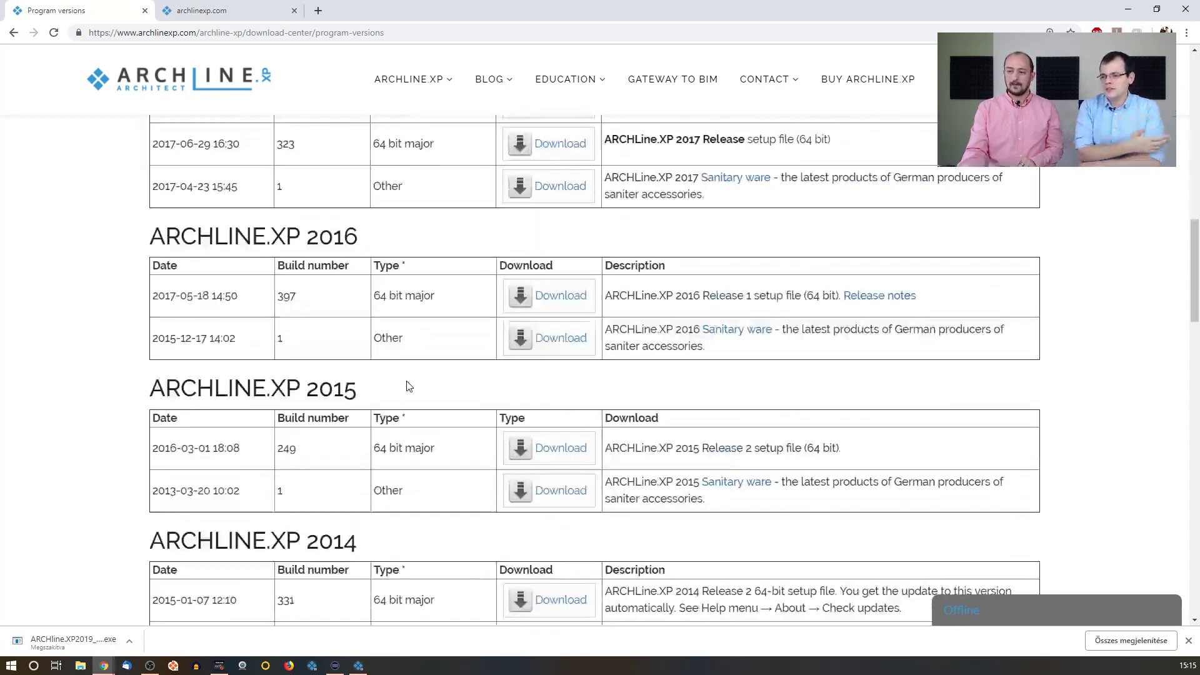
scroll(410, 386, "down", 9)
scroll(409, 385, "up", 5)
scroll(409, 386, "up", 15)
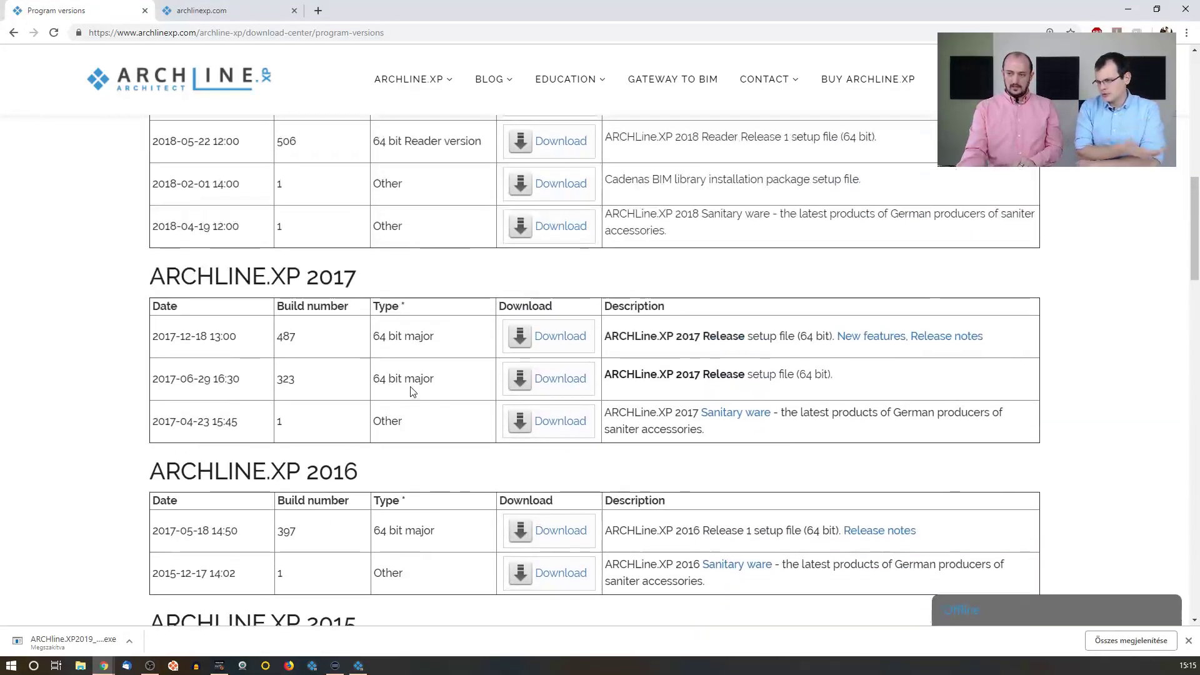
scroll(416, 389, "up", 6)
scroll(416, 394, "down", 3)
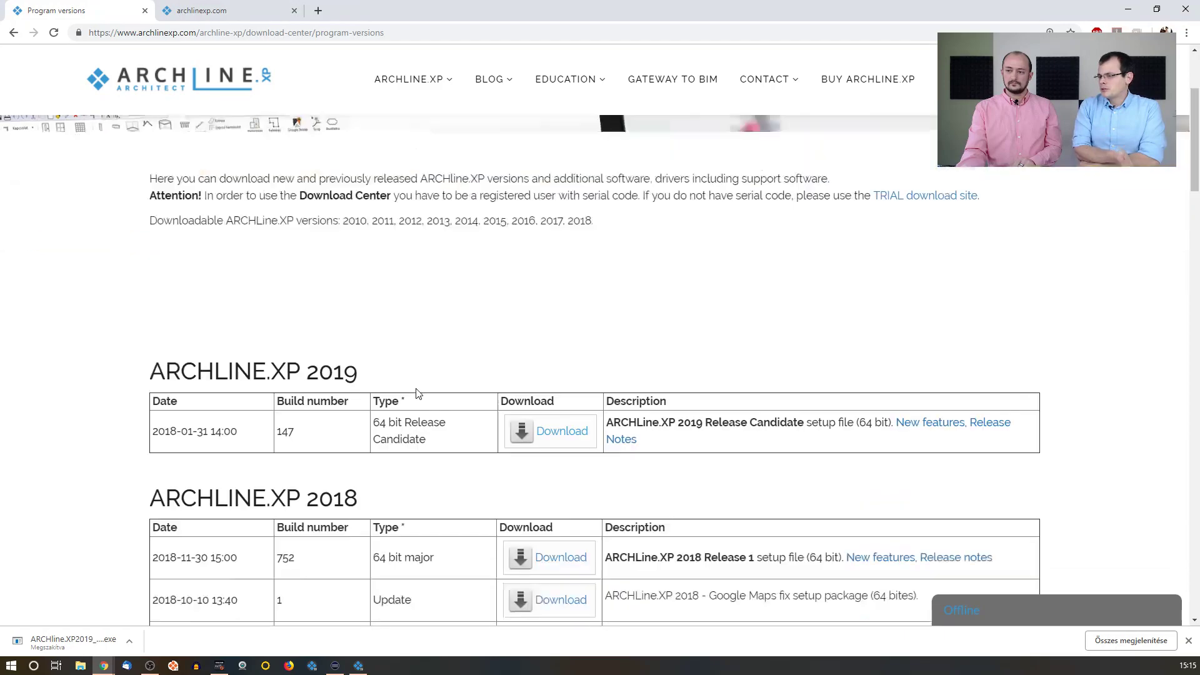
scroll(417, 395, "up", 2)
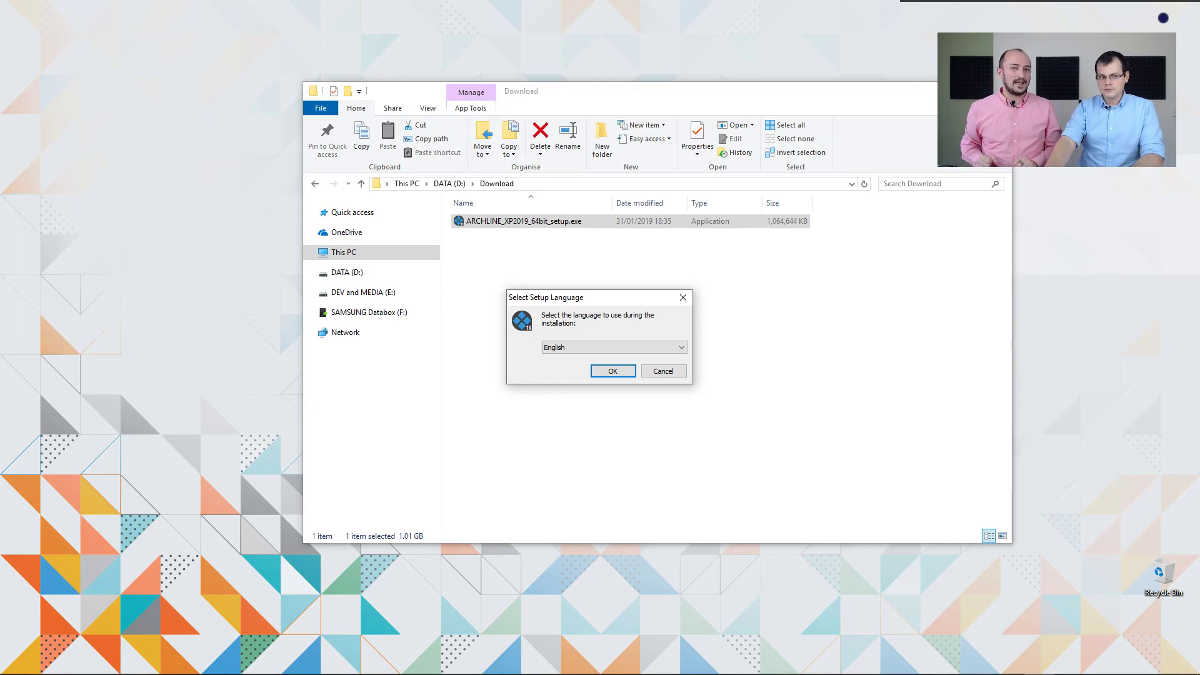
Install ARCHLine.XP 2019 64 bit with English as setup language into C:\Program Files\ARCHline.XP 2019
key("Return")
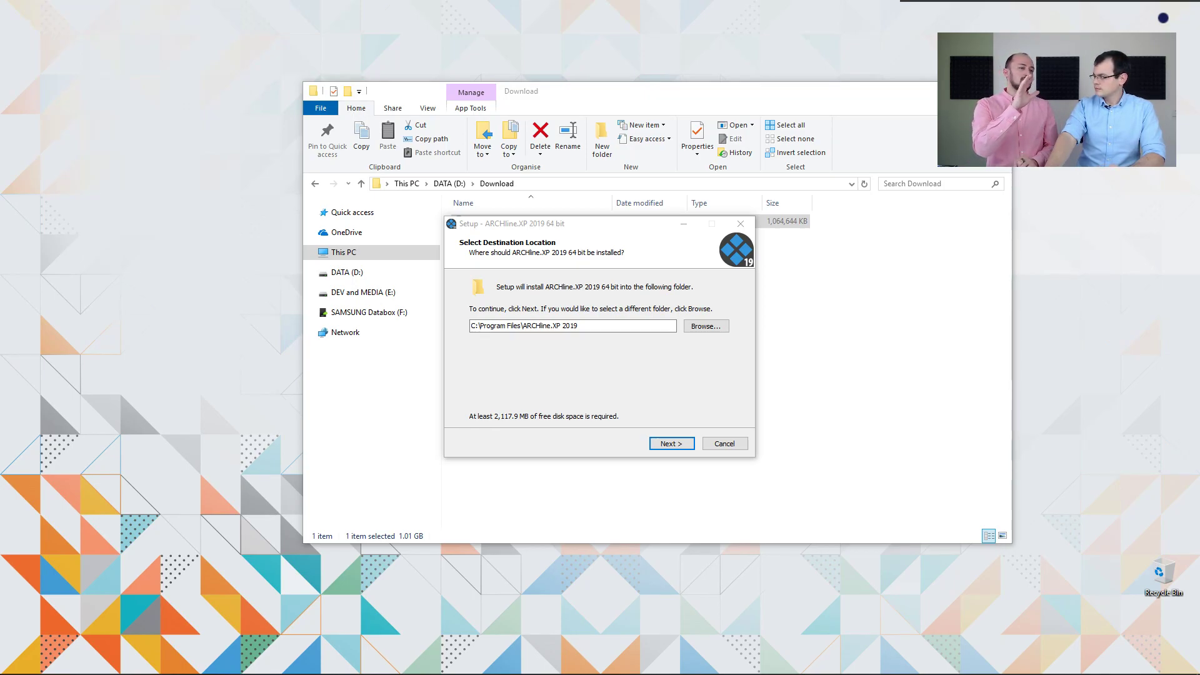
key("Return")
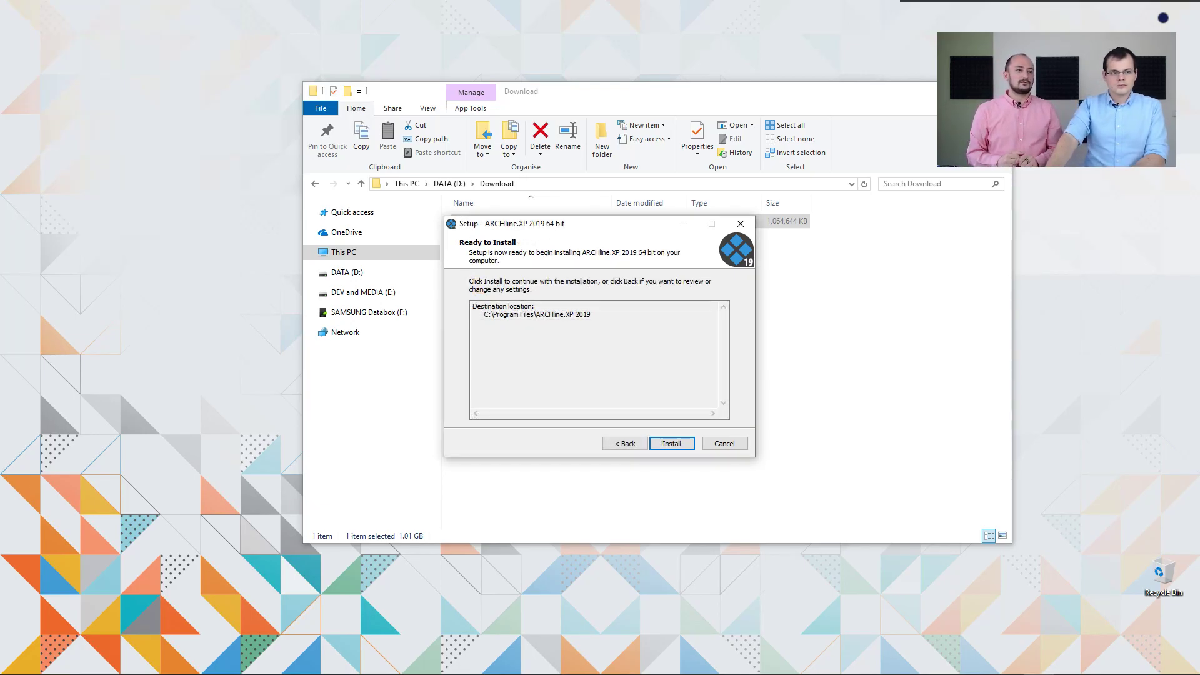
key("Return")
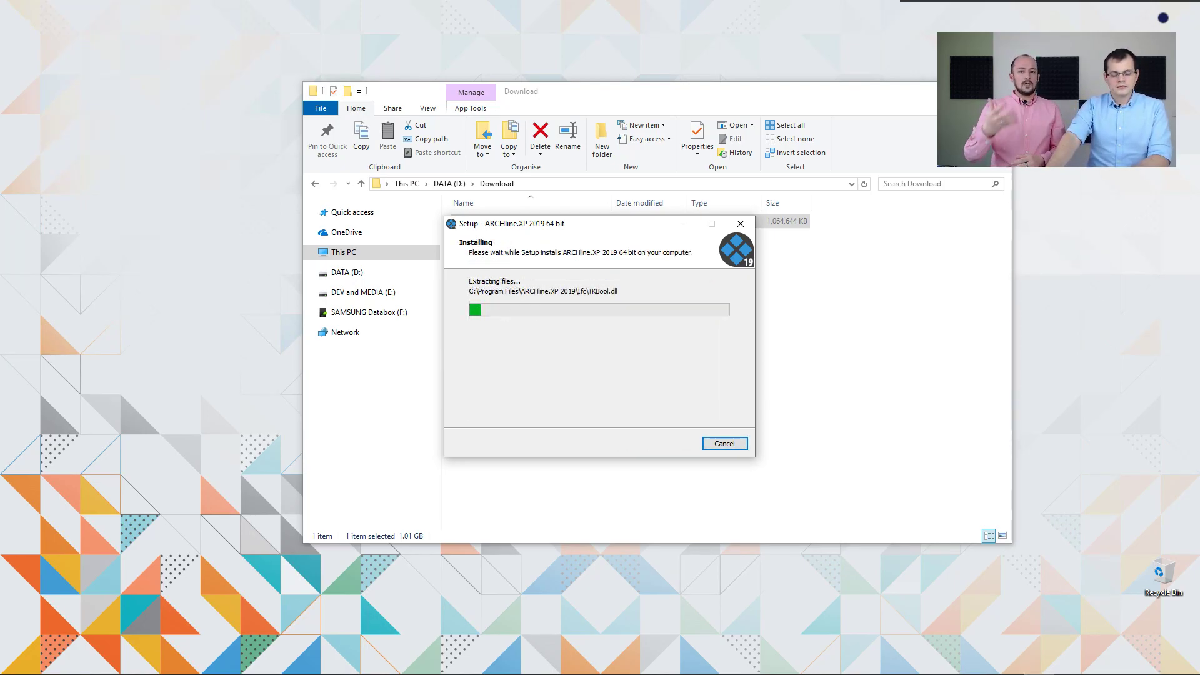
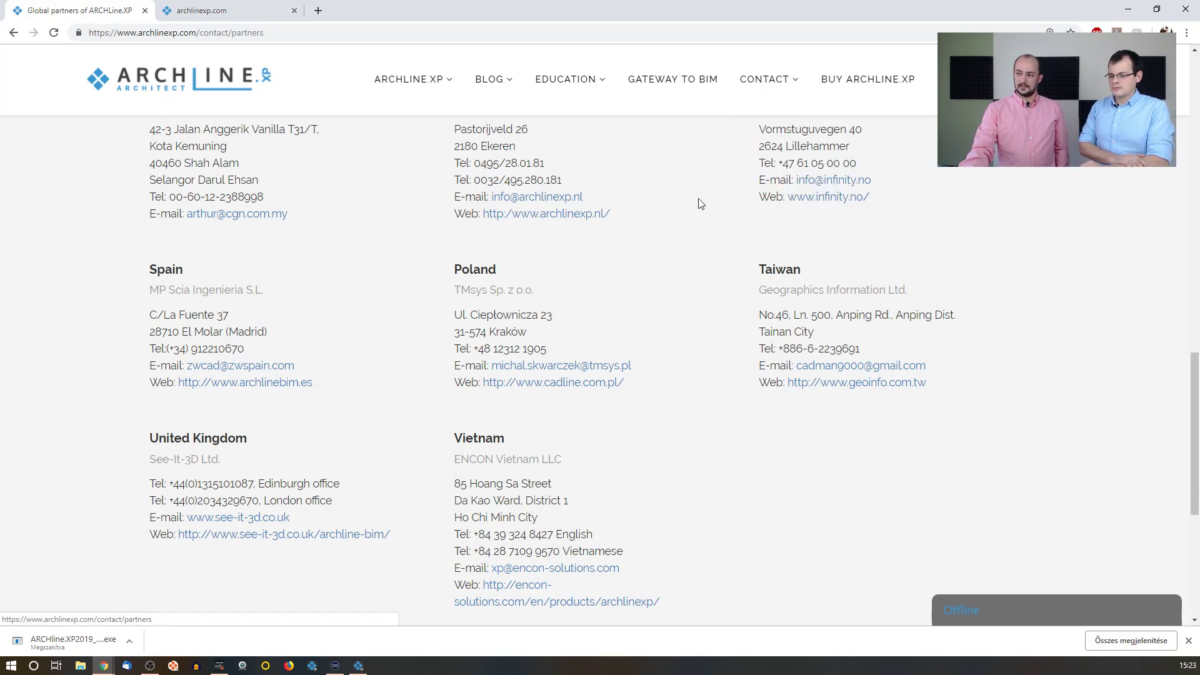
Review the global partners page on the ARCHLine.XP website for the sales and support contacts by country
scroll(665, 245, "up", 2)
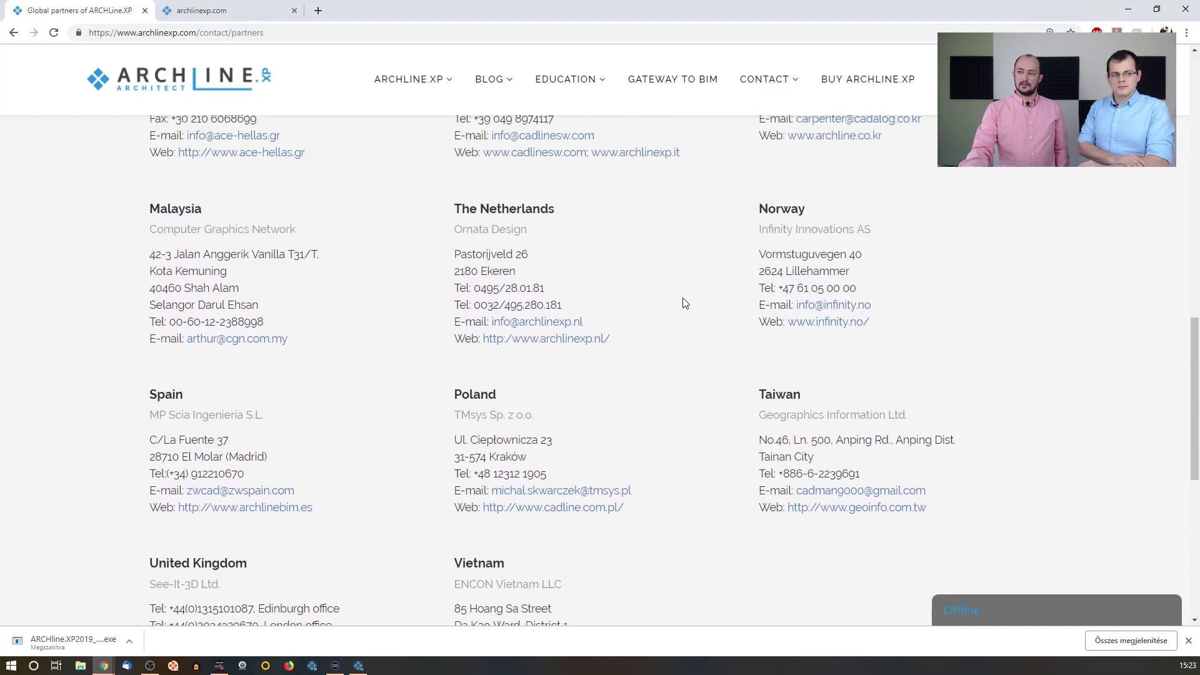
scroll(684, 304, "up", 2)
scroll(687, 316, "up", 6)
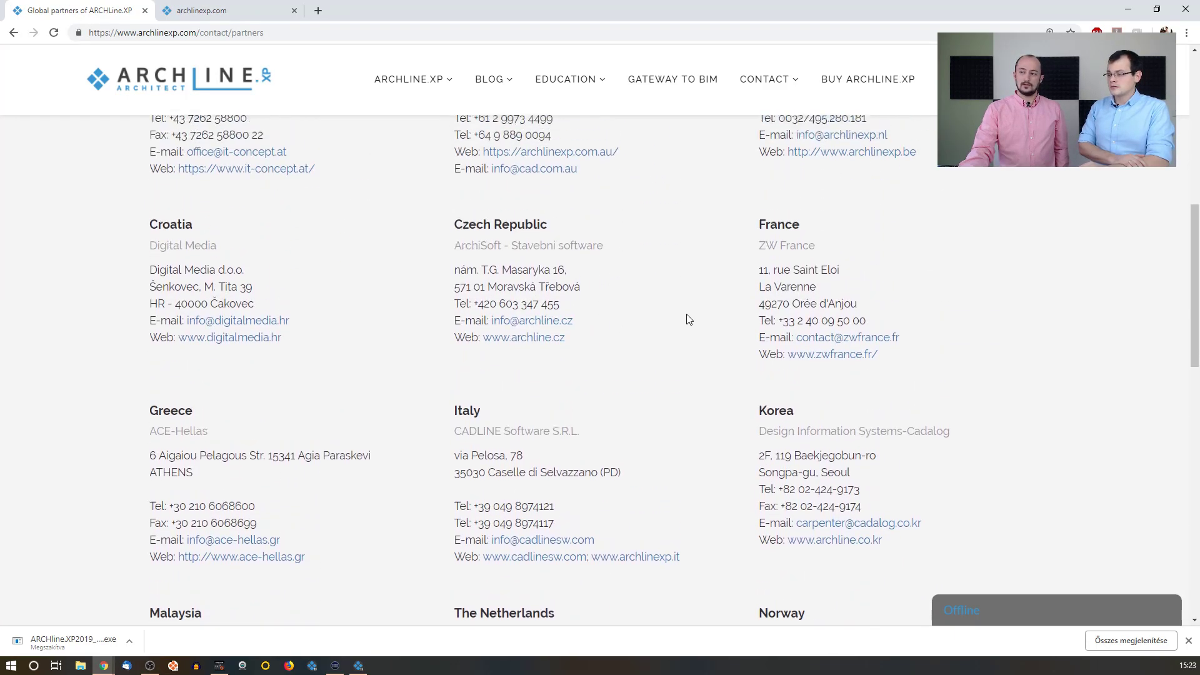
scroll(689, 319, "up", 1)
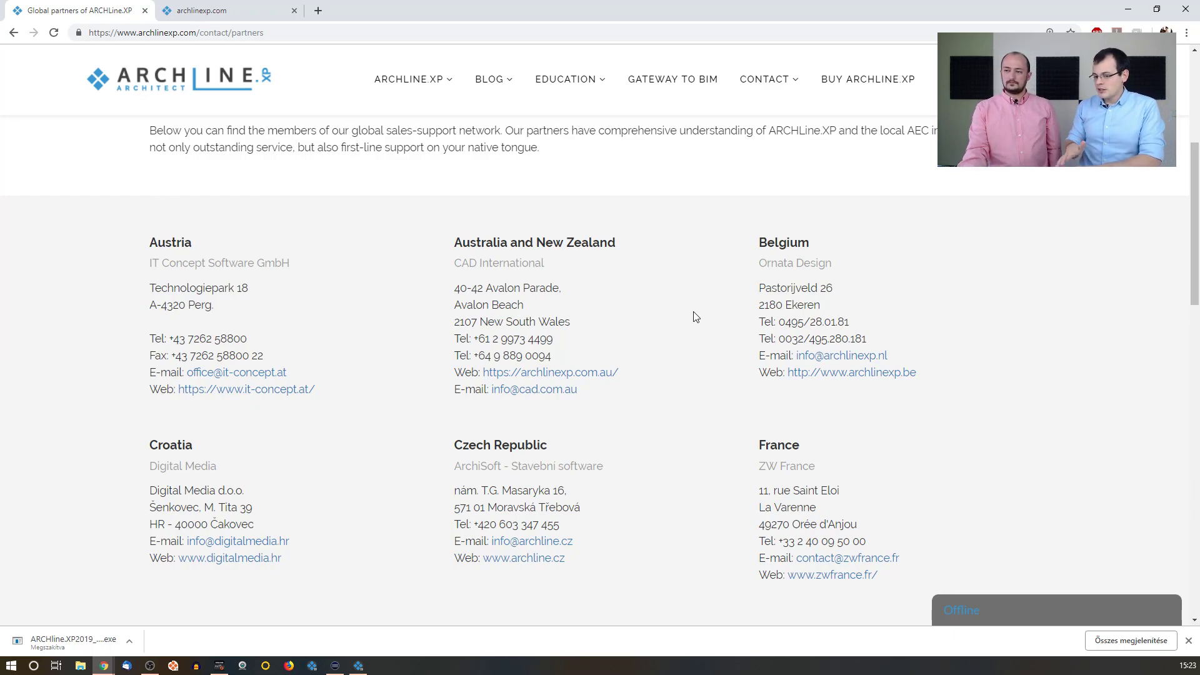
scroll(694, 317, "down", 2)
scroll(694, 318, "down", 4)
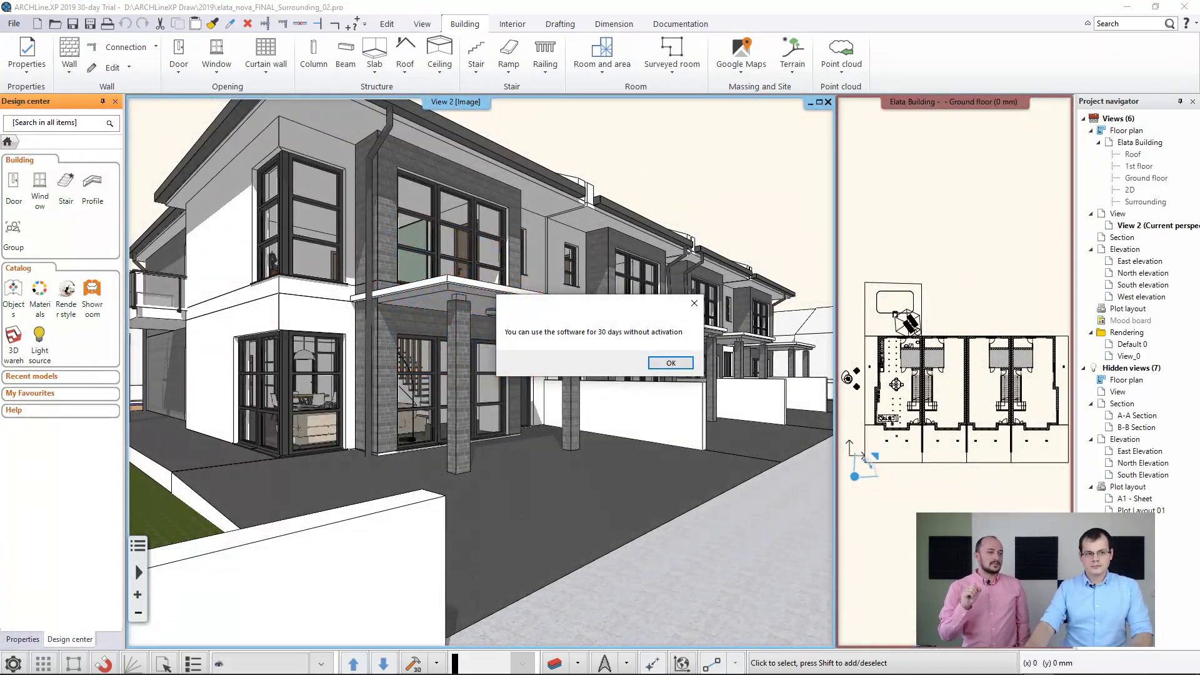
Dismiss the 30-day trial message in ARCHLine.XP and view the help options for registering and activating the product
key("Return")
left_click(1186, 23)
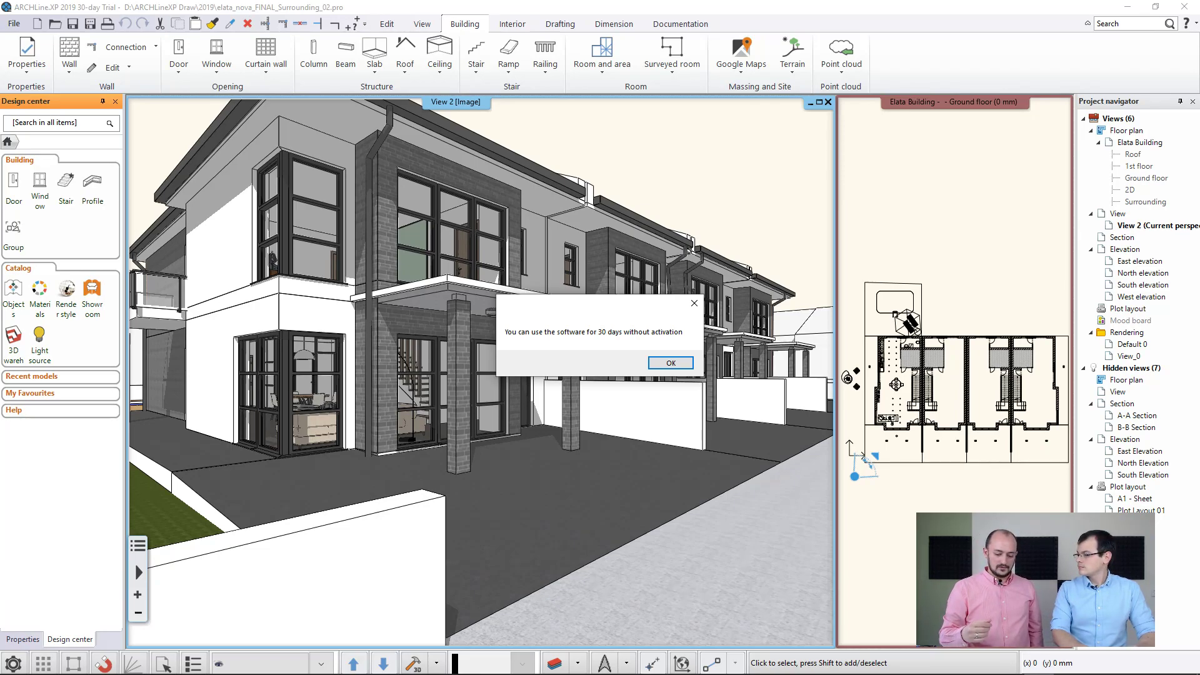
key("Return")
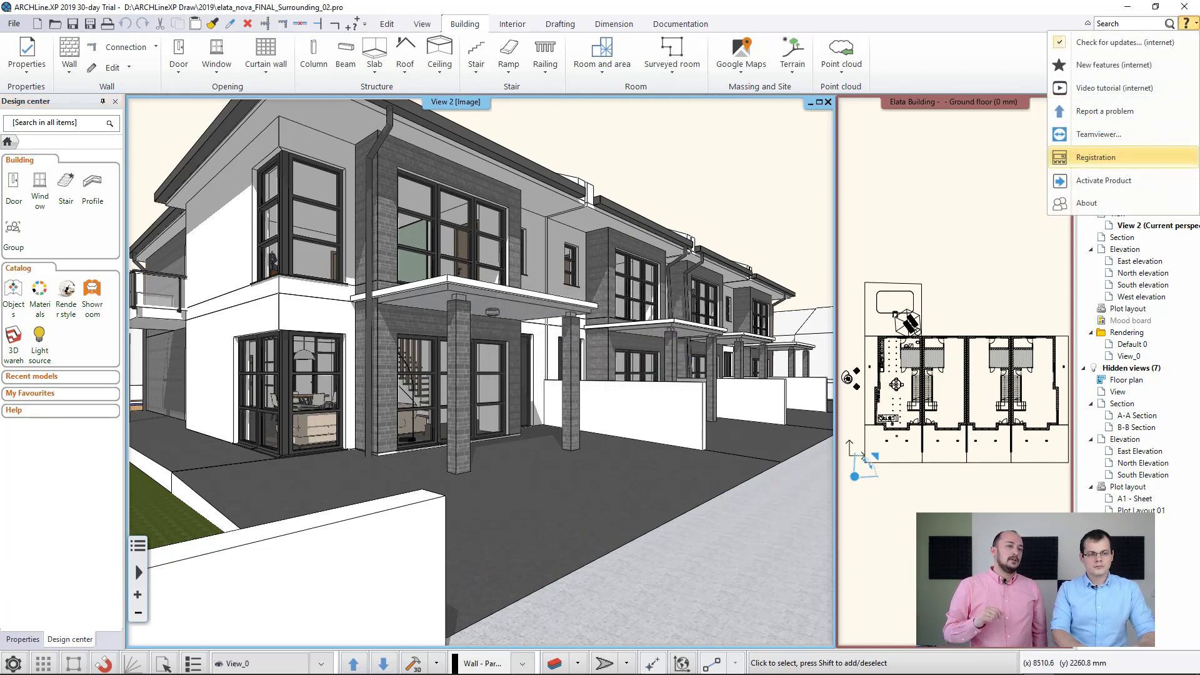
key("Down")
key("Down")
key("Return")
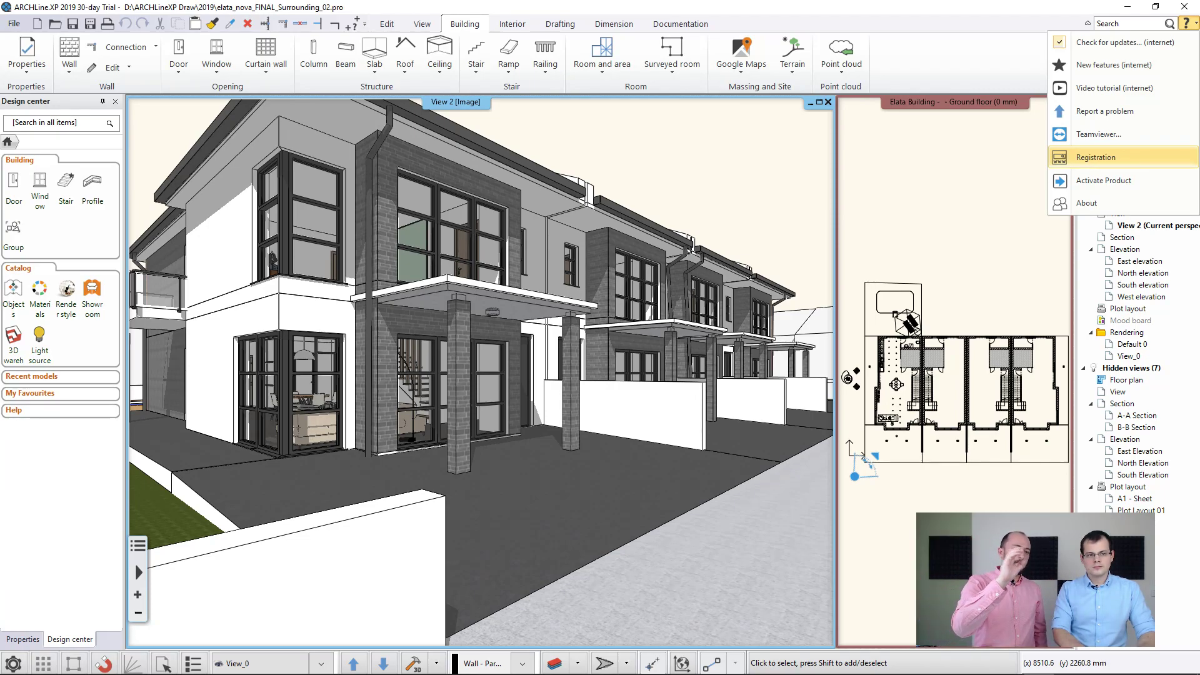
left_click(1087, 203)
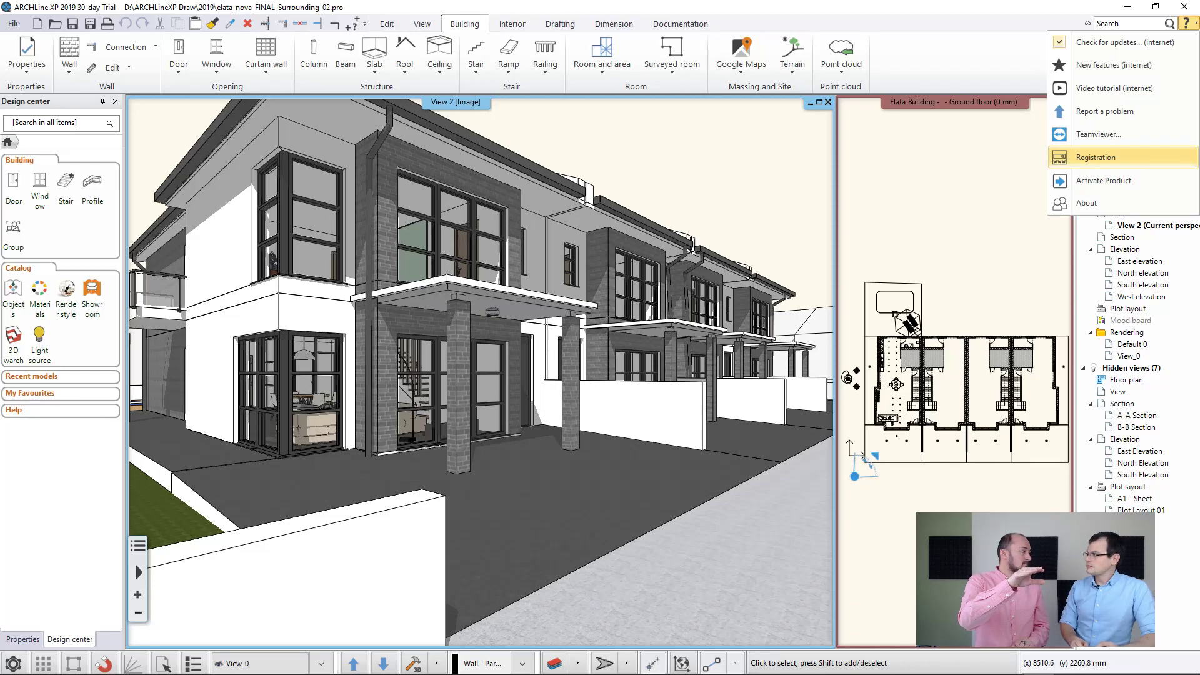
key("Return")
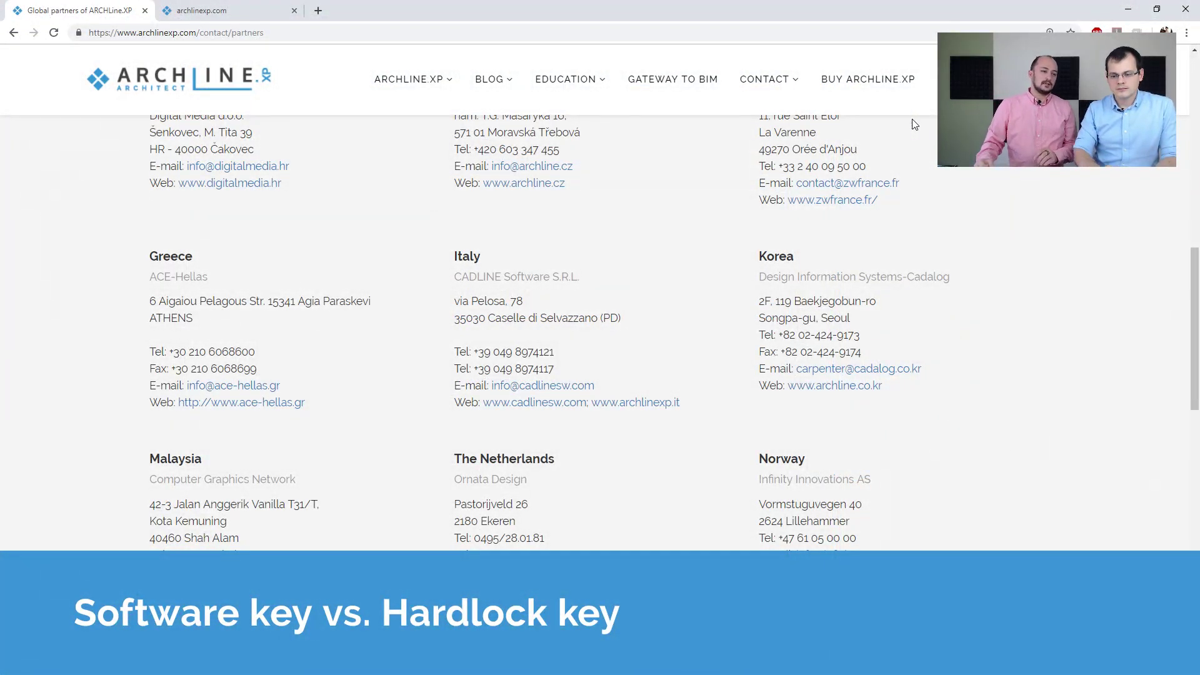
View the Registration and activation page in the website's education section, including the hardlock and software key licensing models
mouse_move(582, 87)
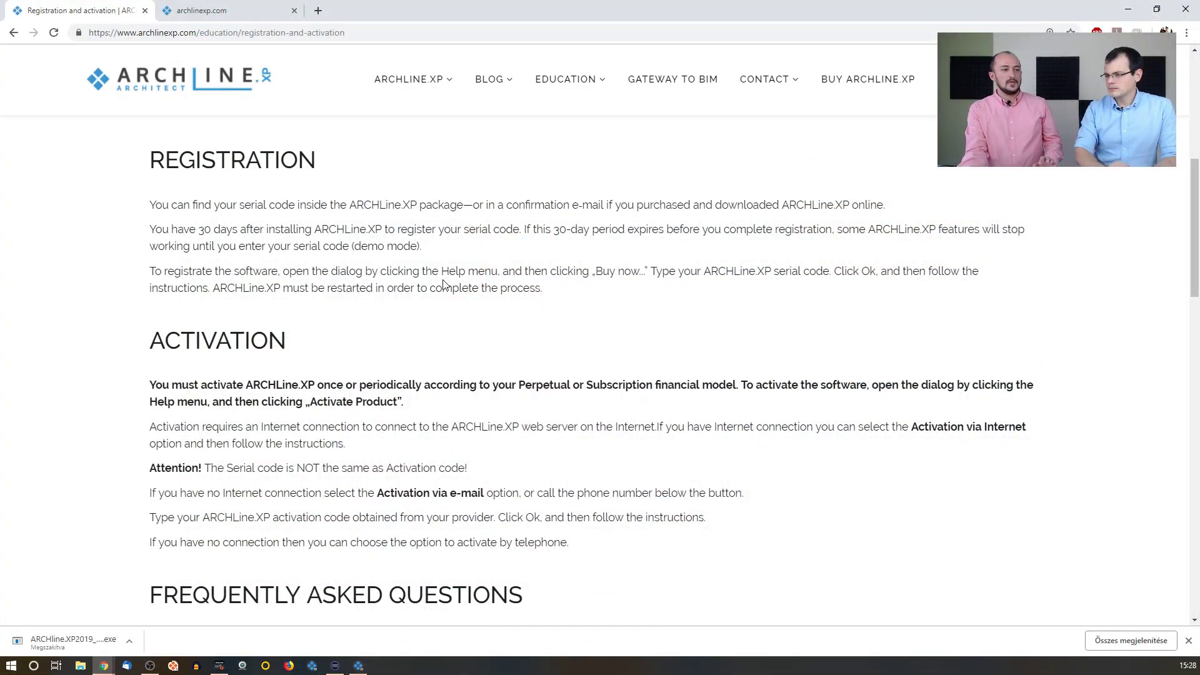
scroll(527, 281, "up", 5)
scroll(527, 282, "up", 2)
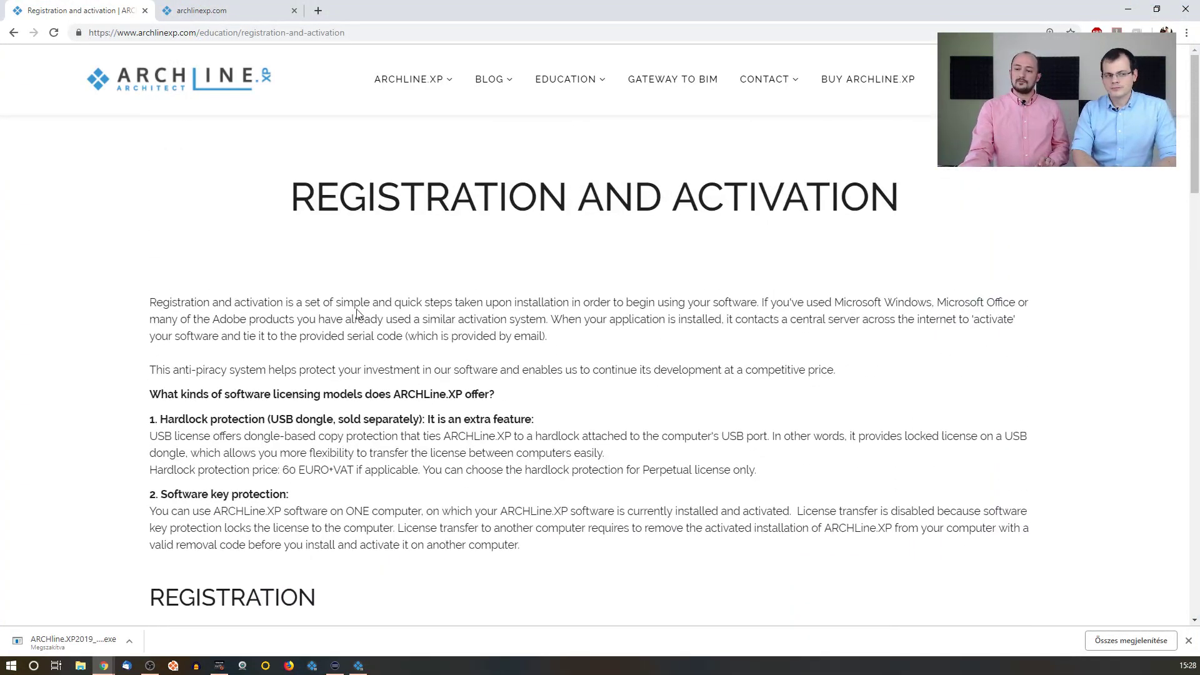
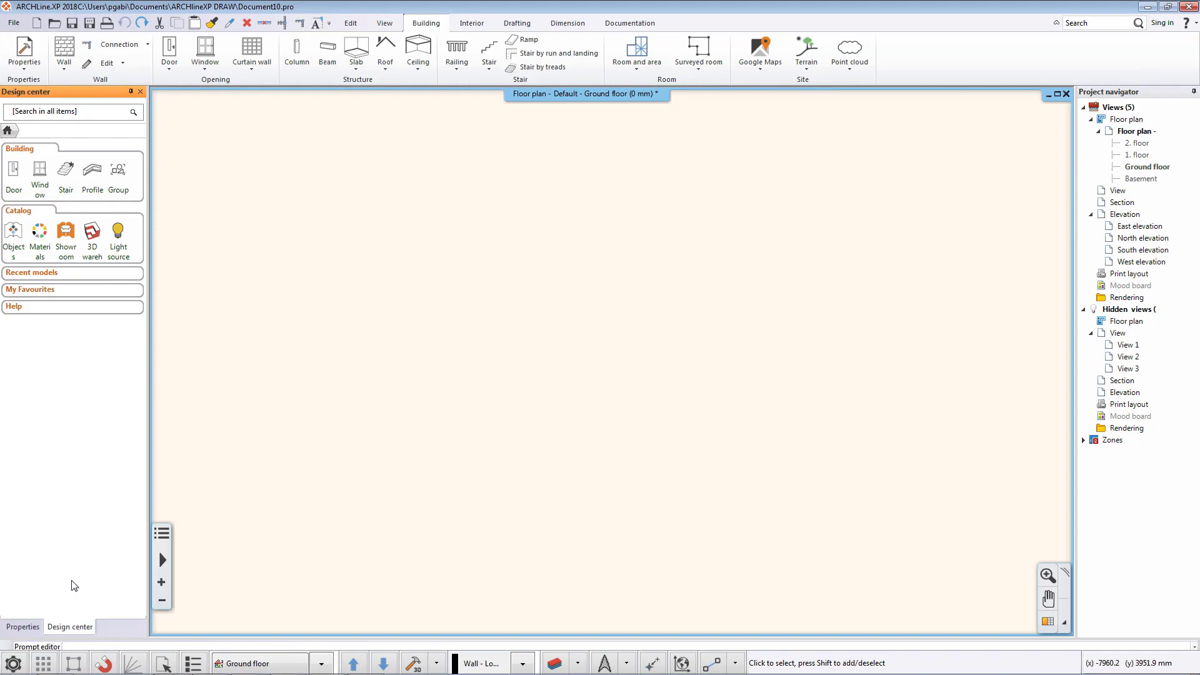
View the Template import wizard's import choices in the Open and Save options, and close it without importing anything
left_click(13, 664)
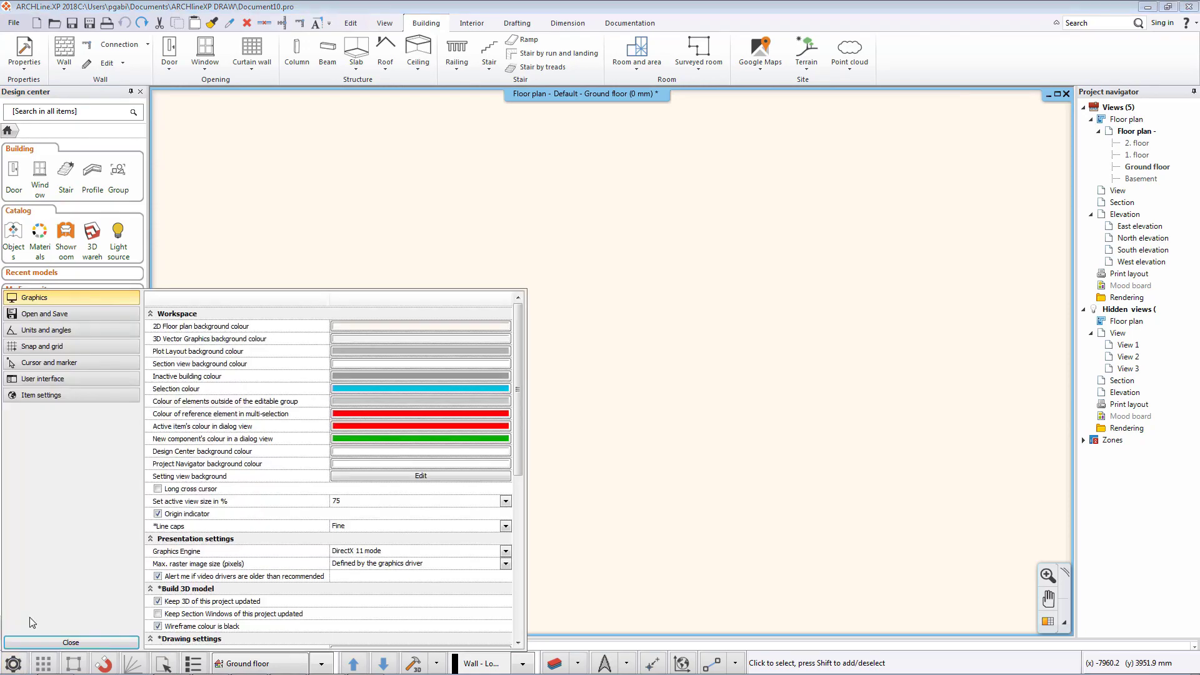
left_click(43, 314)
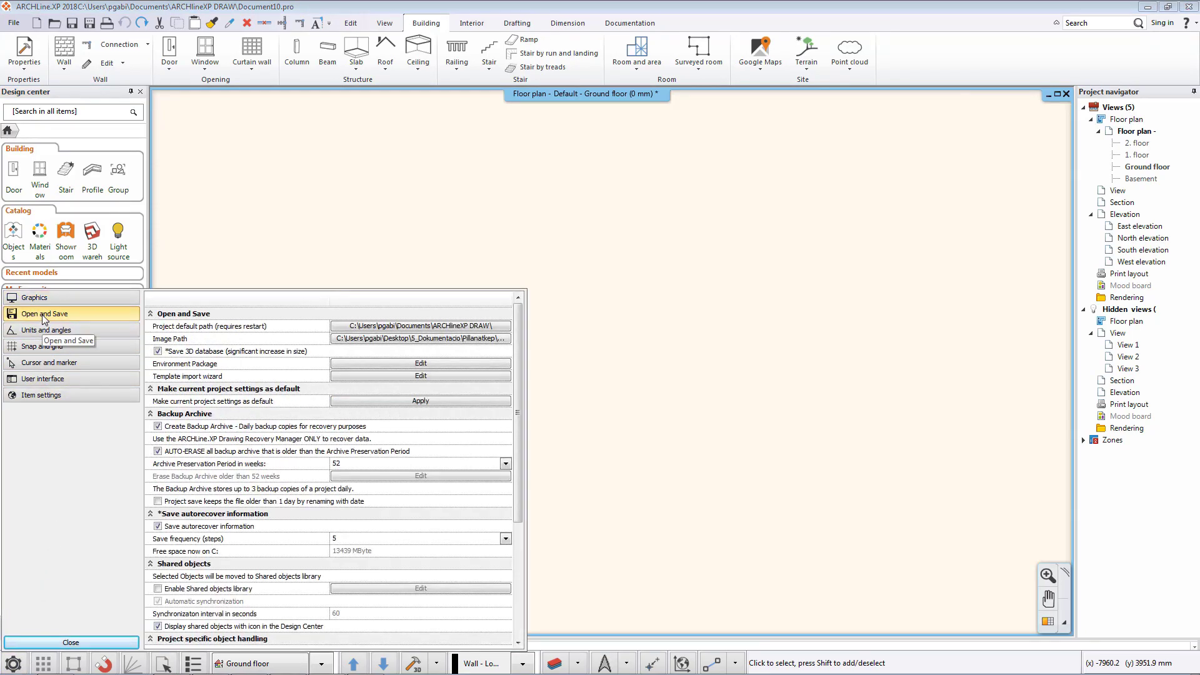
left_click(361, 377)
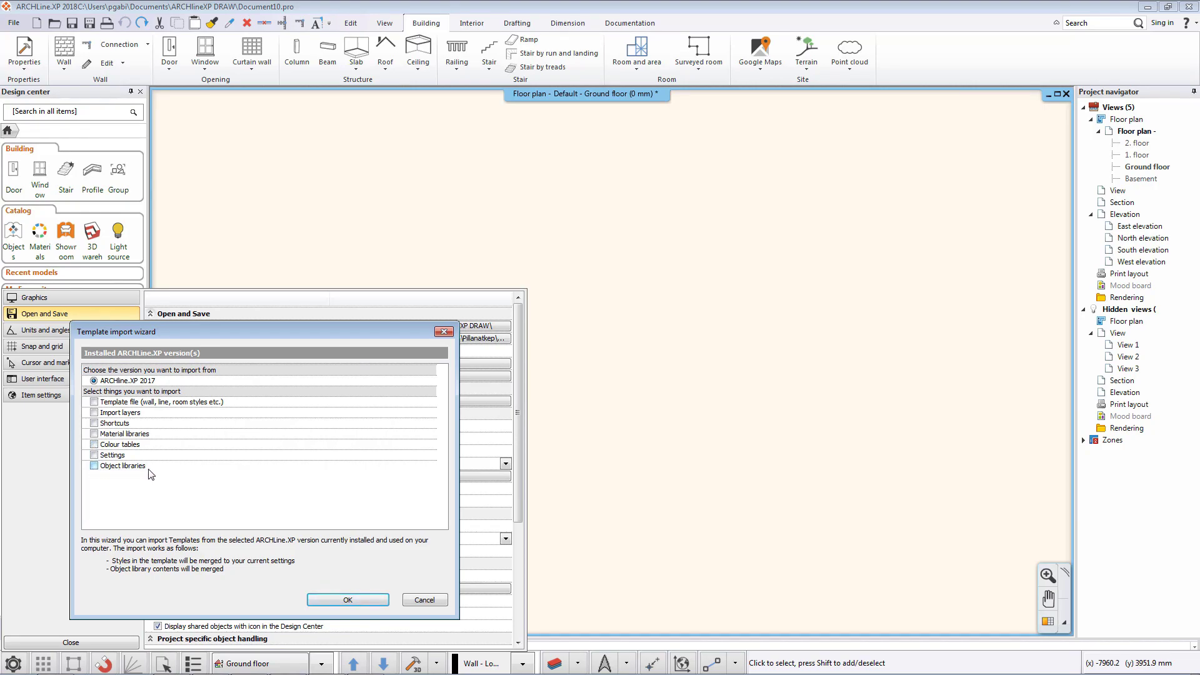
left_click(423, 600)
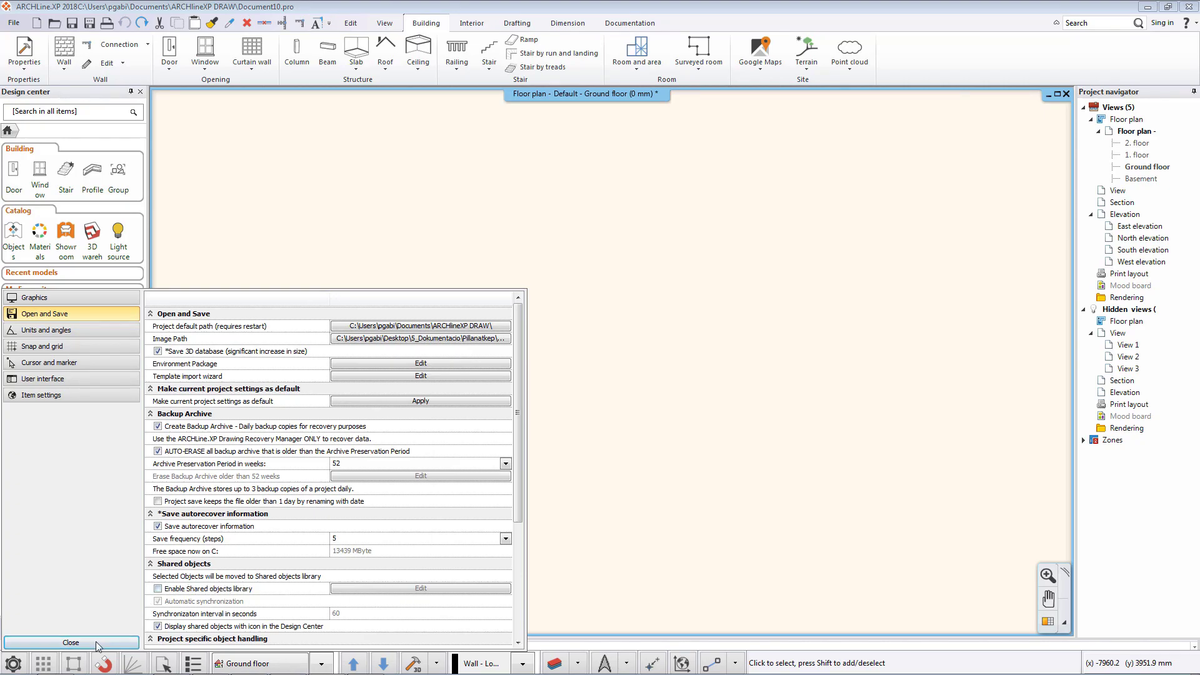
left_click(71, 642)
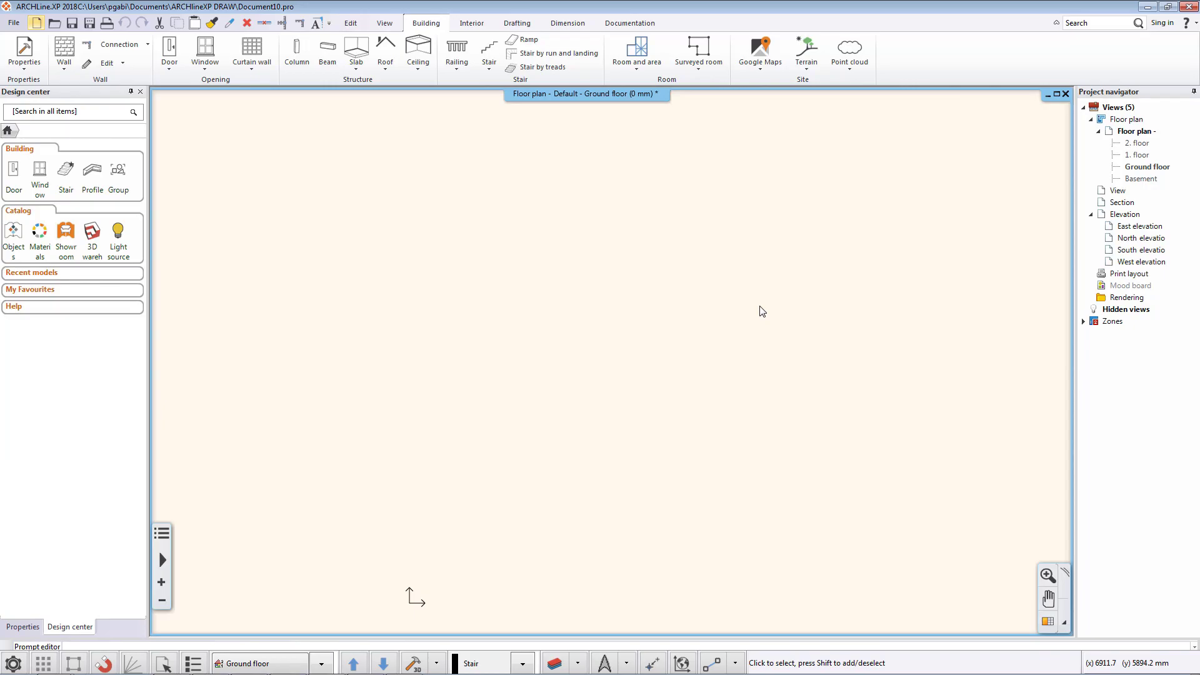
Start creating an Environment Package from the Open and Save options and choose the Custom method
left_click(13, 664)
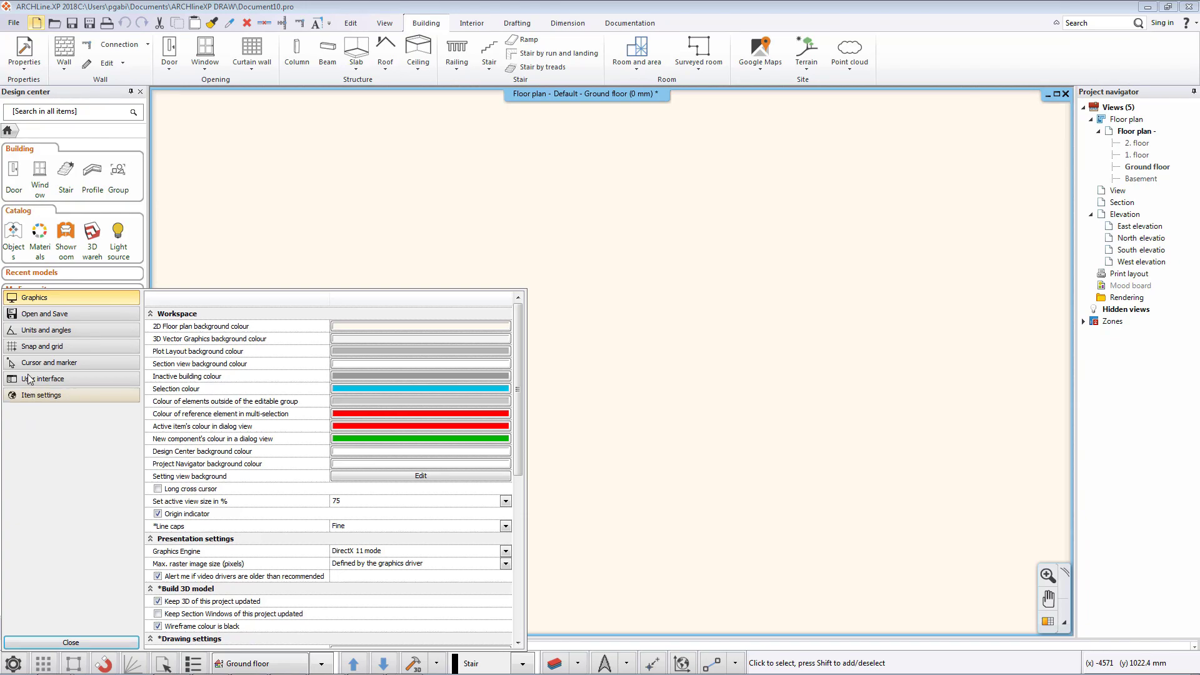
left_click(43, 315)
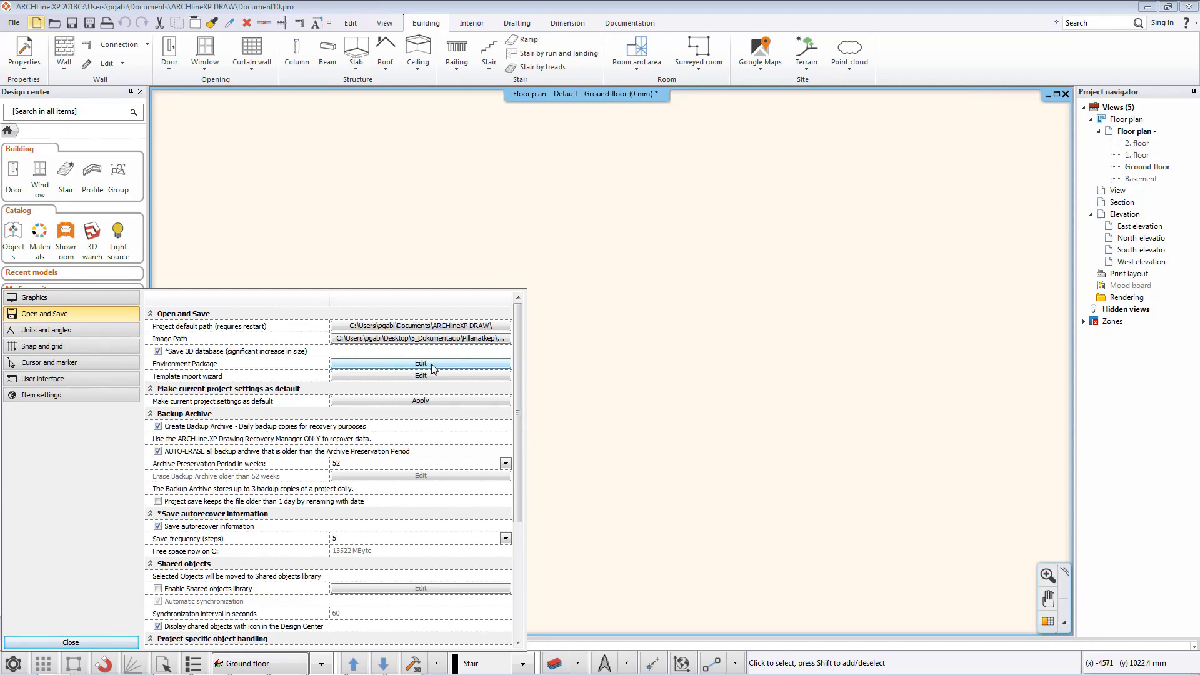
left_click(468, 365)
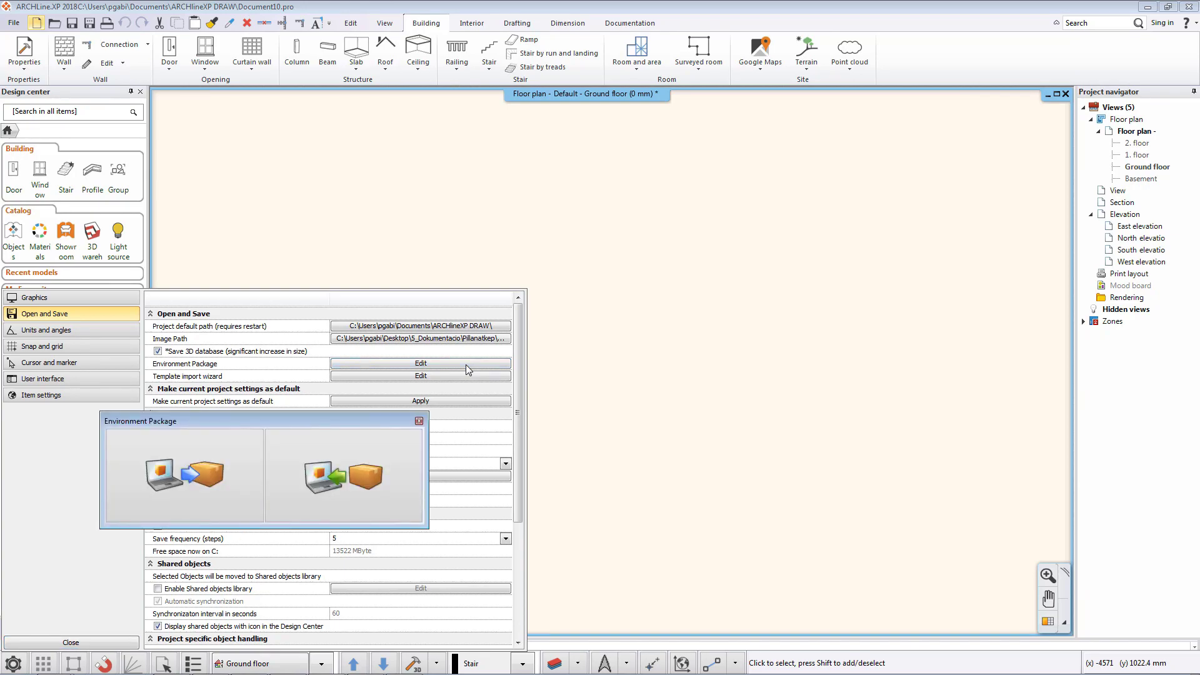
left_click(204, 477)
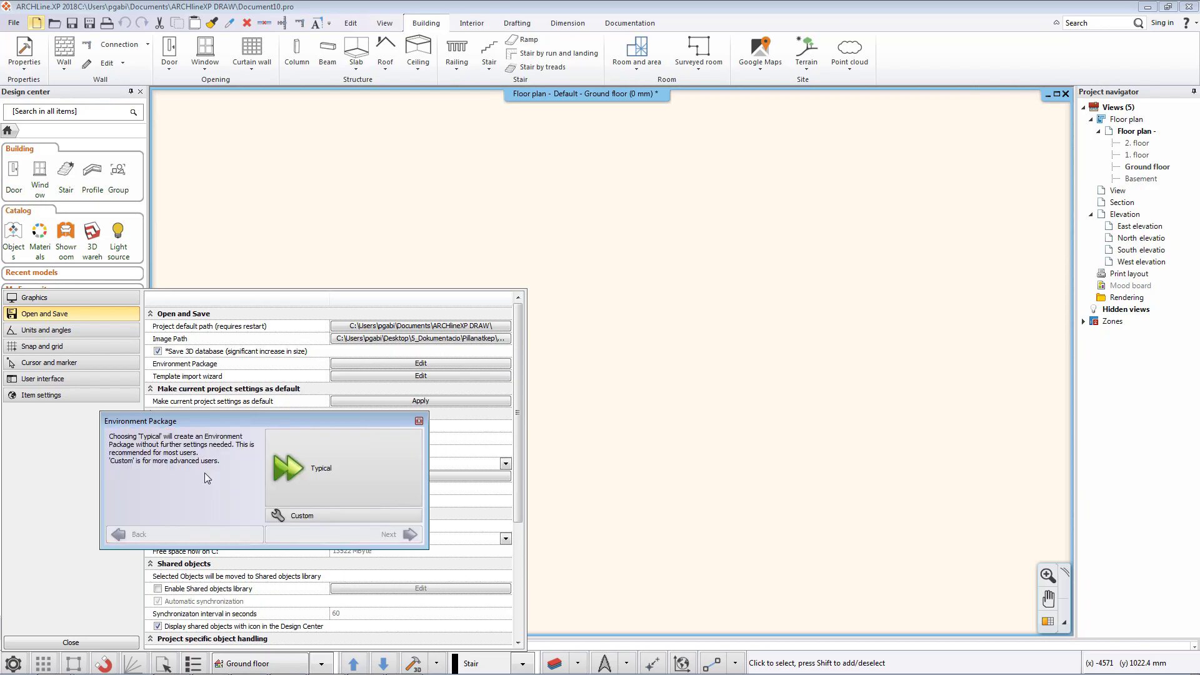
left_click(306, 466)
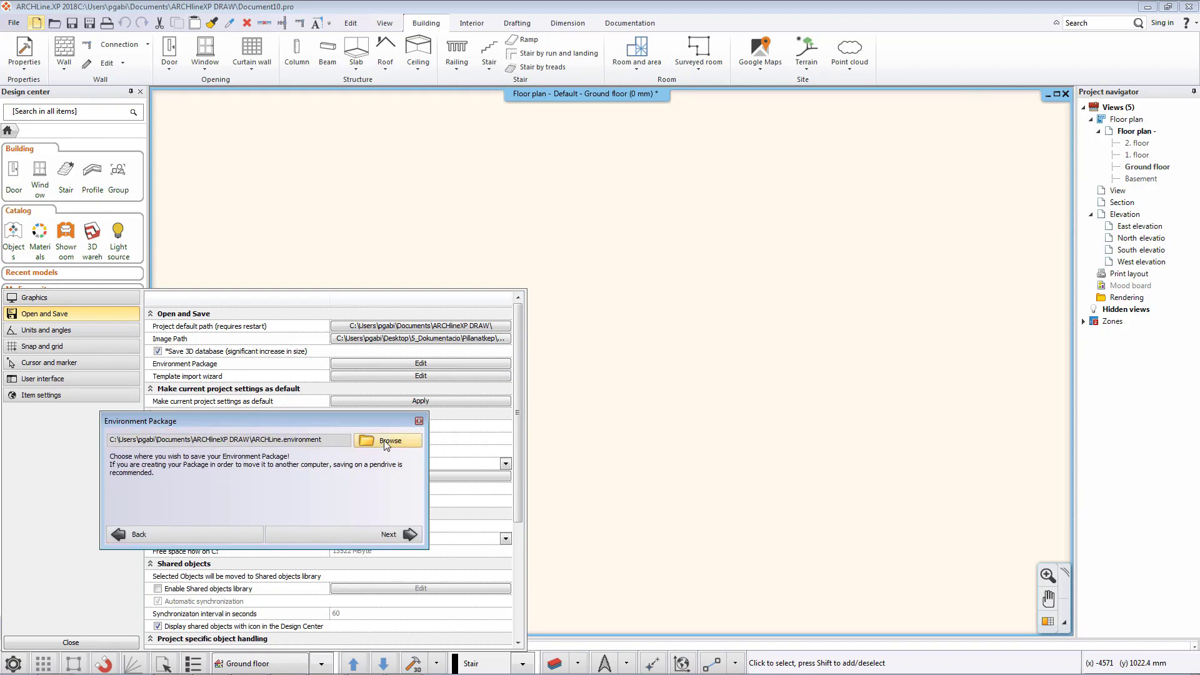
left_click(192, 534)
left_click(308, 513)
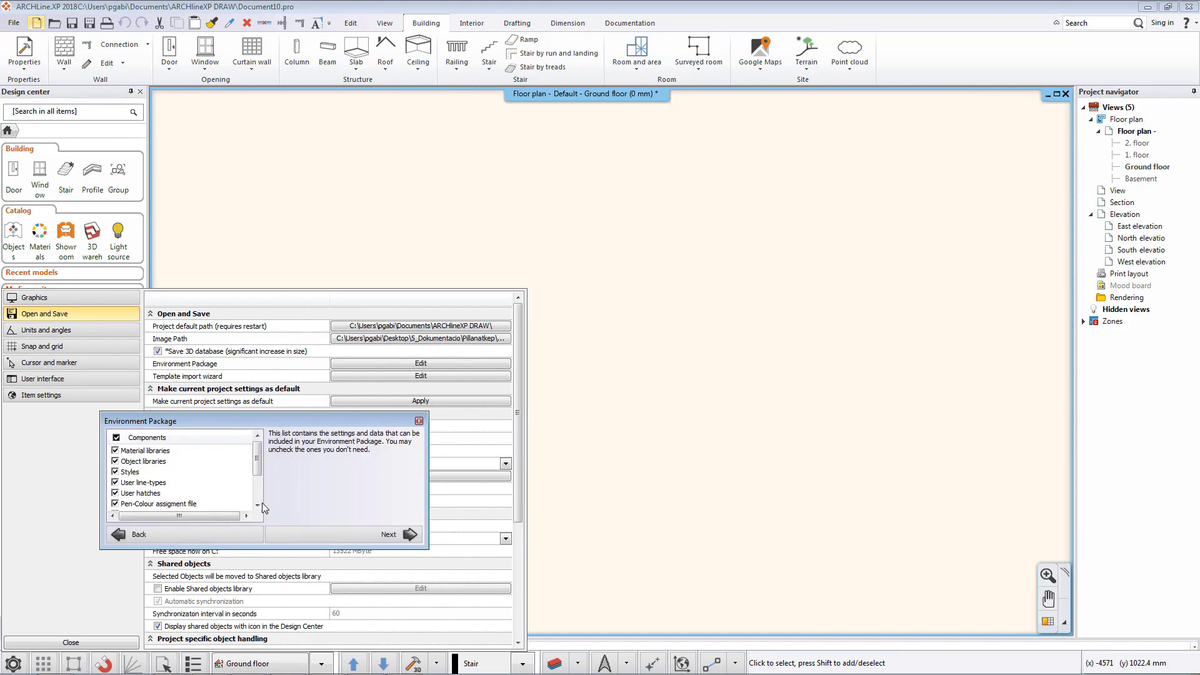
Choose the library and style components for the package and export it as ARCHLine.environment in the ARCHlineXP DRAW folder
left_click(117, 438)
left_click(115, 450)
left_click(134, 461)
left_click(134, 472)
mouse_move(257, 468)
left_mouse_down()
mouse_move(258, 500)
mouse_move(258, 451)
left_mouse_up()
left_click(383, 535)
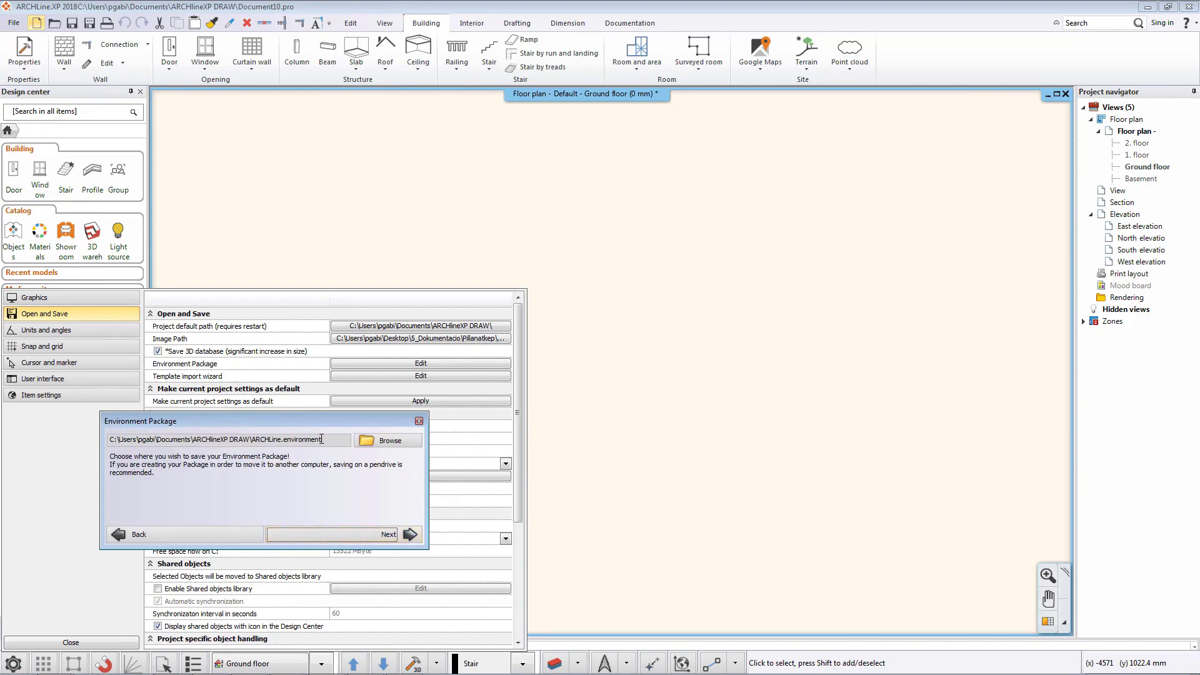
left_click(375, 537)
left_click(375, 536)
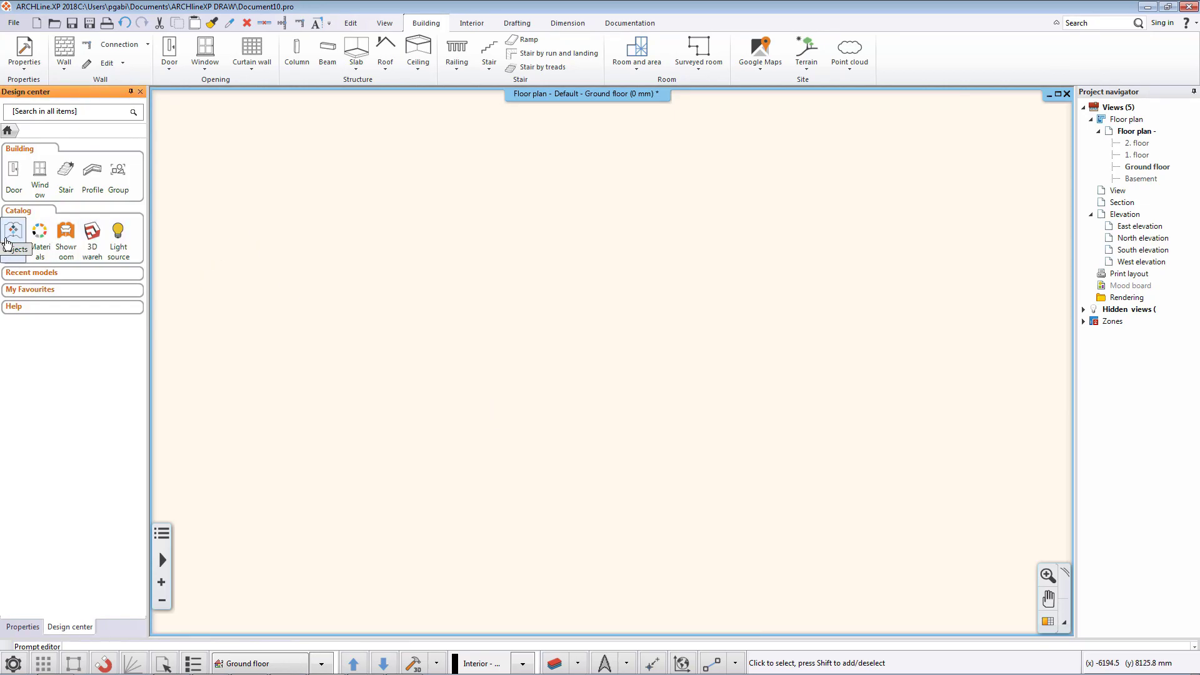
Find the VASOS DECORATIVOS plant among the Design center's 3D Warehouse objects and start exporting it
left_click(7, 243)
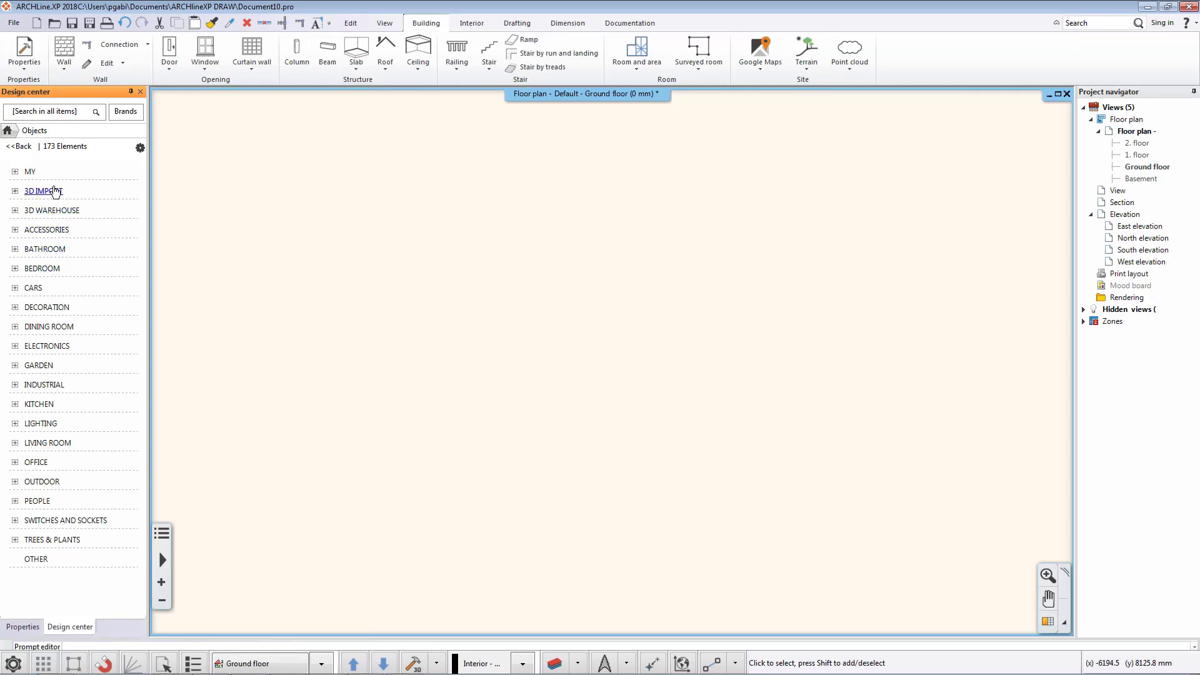
left_click(54, 210)
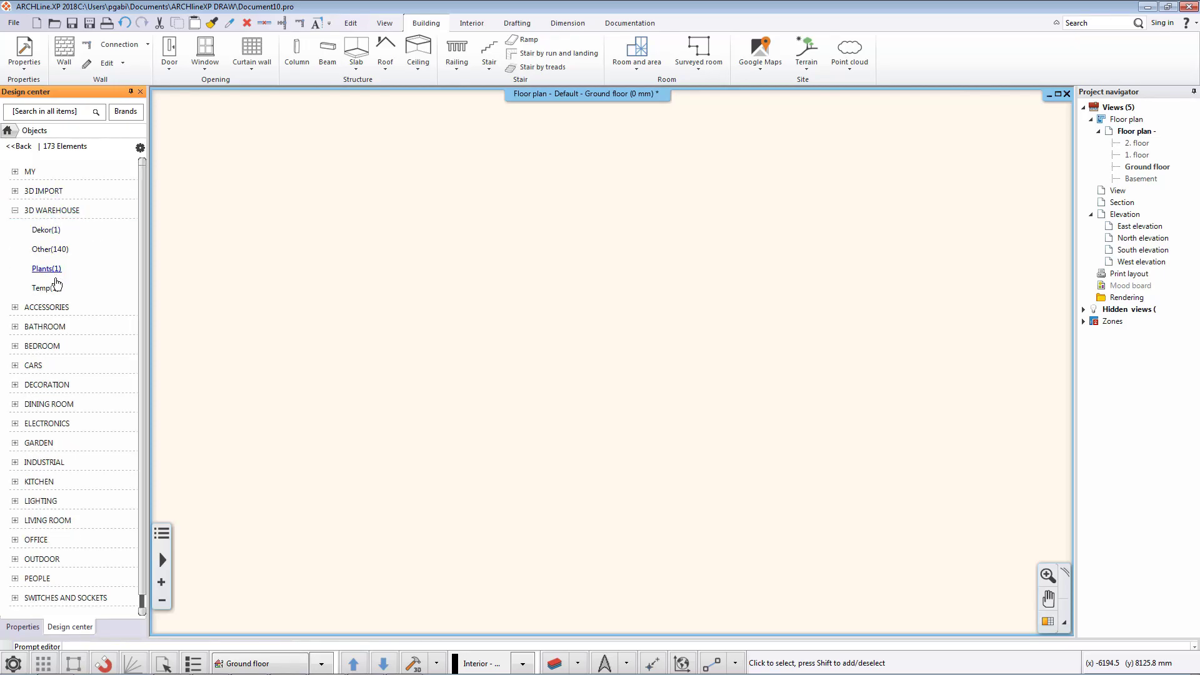
left_click(47, 268)
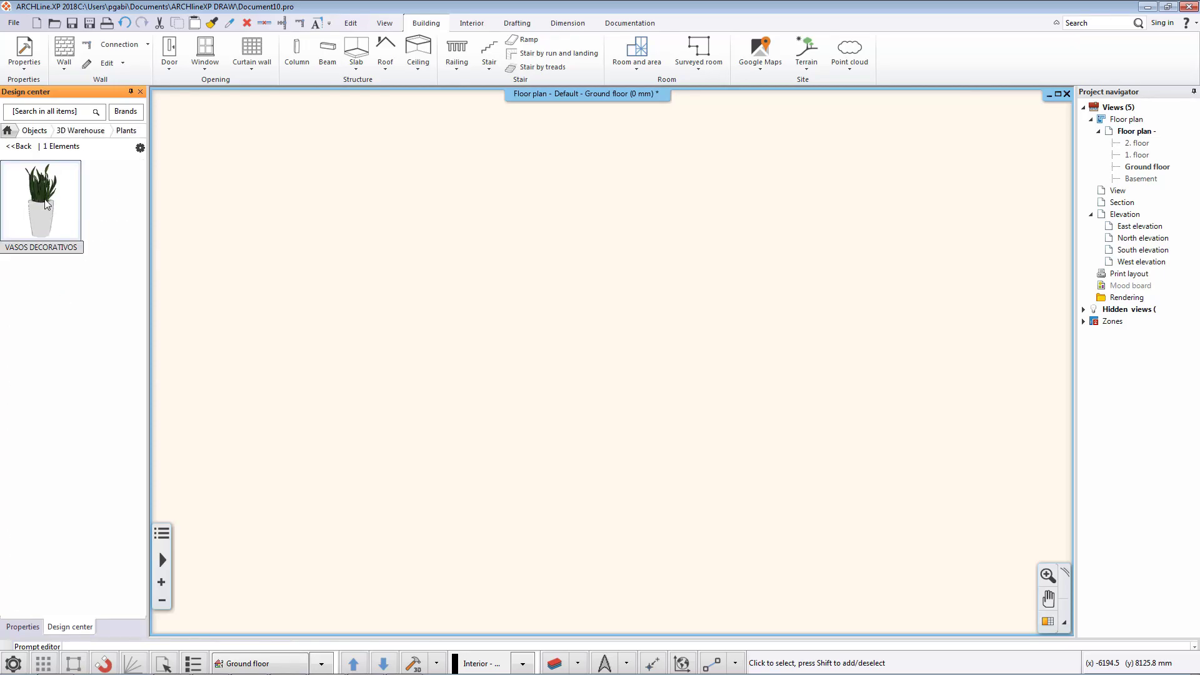
left_click(45, 203)
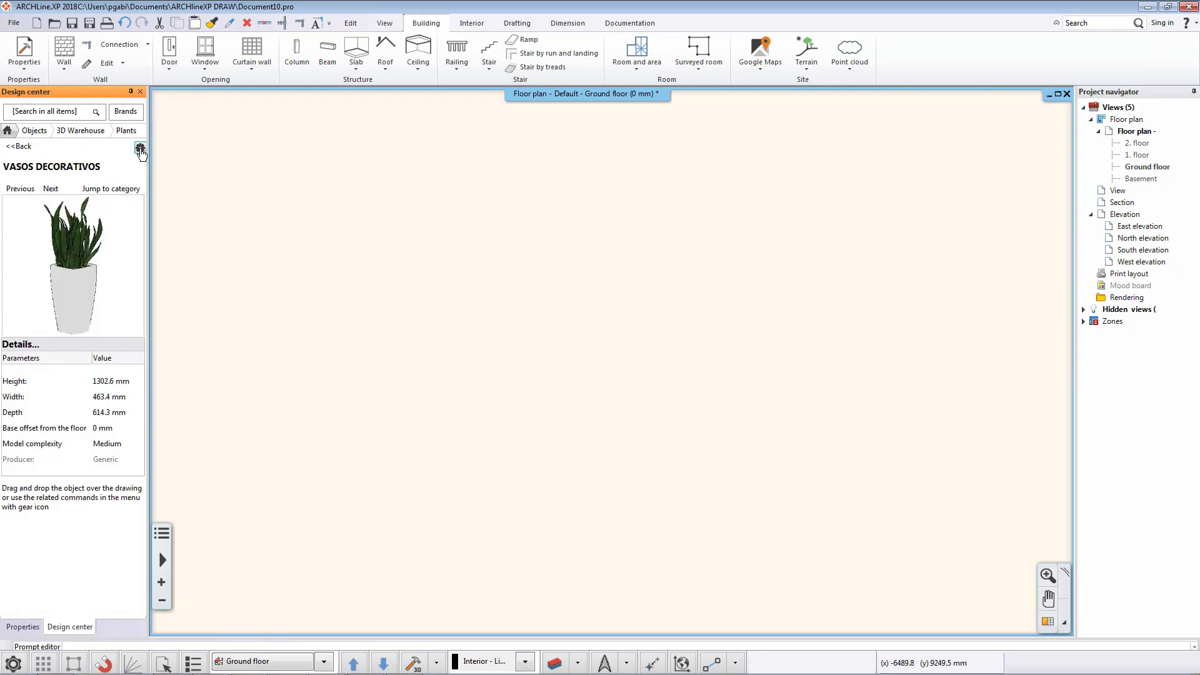
left_click(140, 148)
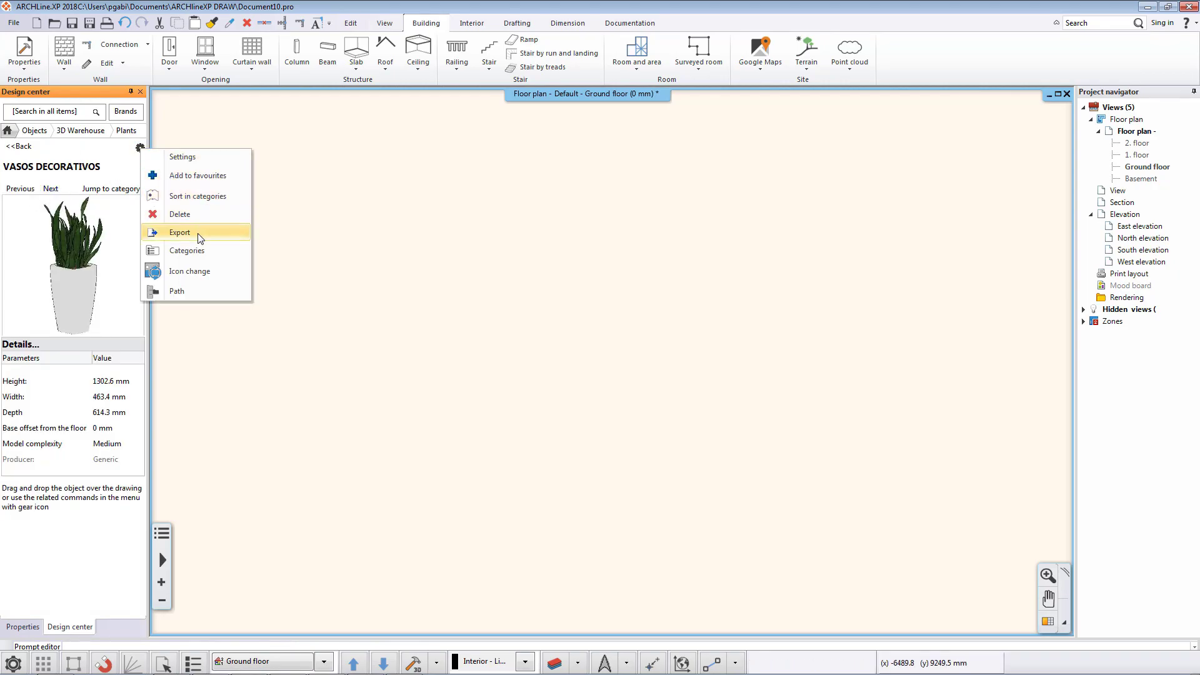
left_click(180, 233)
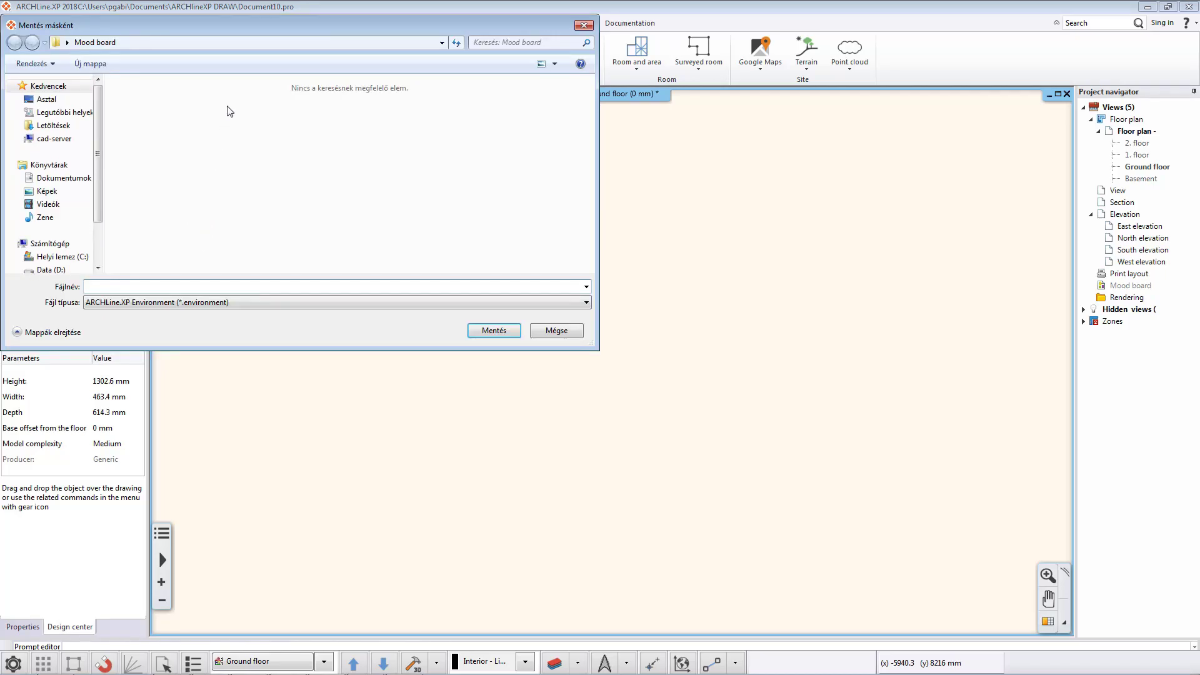
Save the plant's environment file as salon_decor_plants_01 in the projects folder on the desktop
left_click(51, 102)
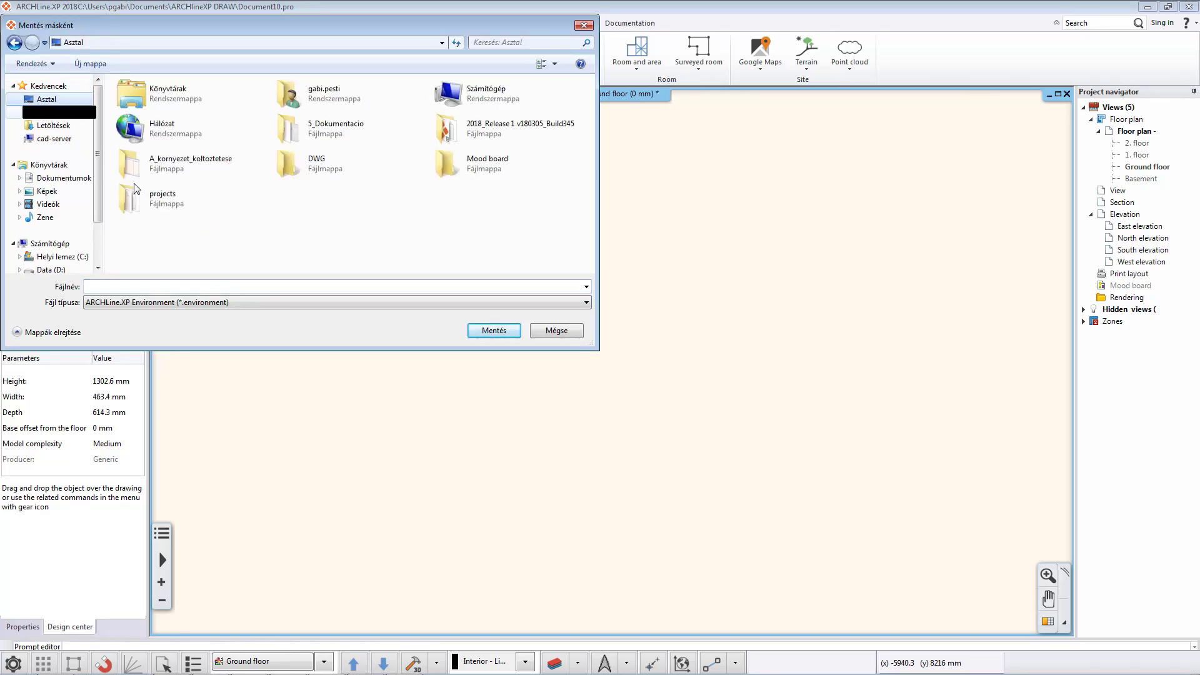
double_click(200, 199)
left_click(219, 289)
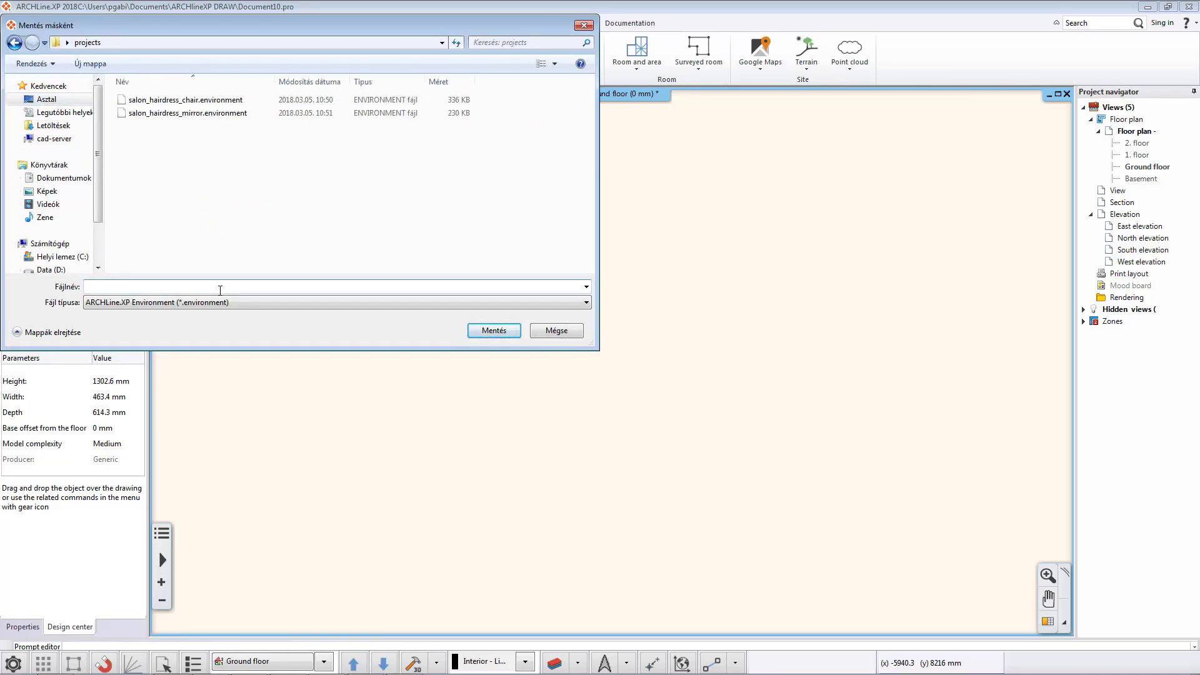
type("salo")
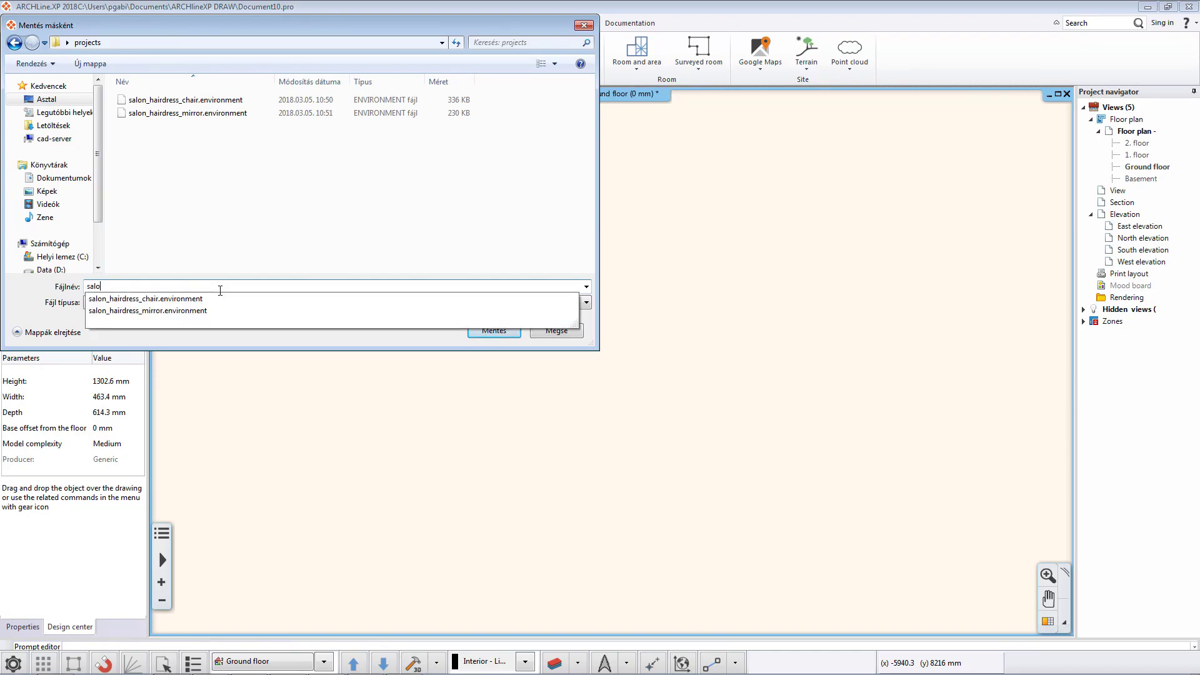
type("n_de")
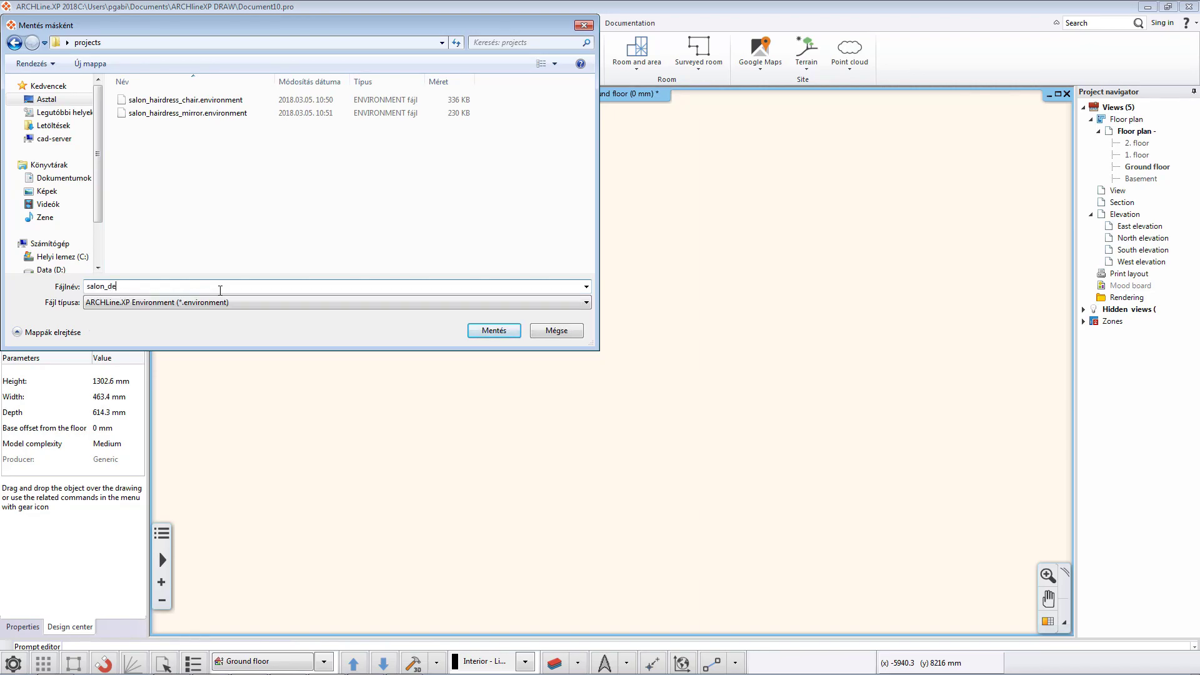
type("cor_plants_01")
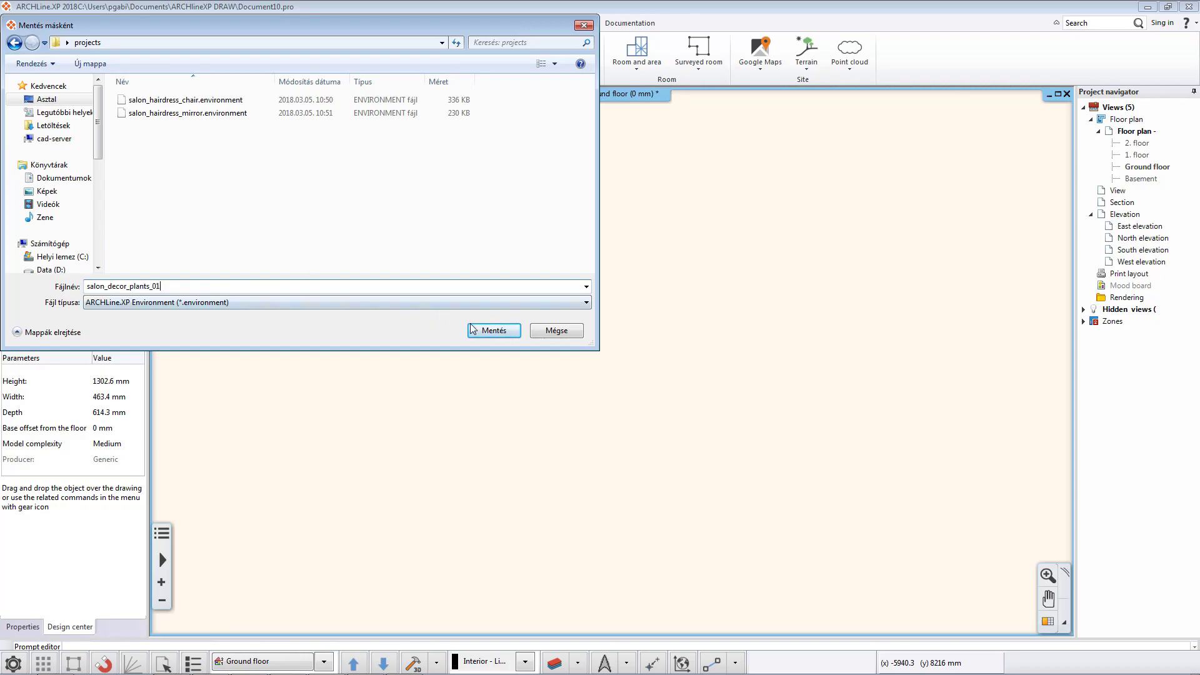
left_click(494, 330)
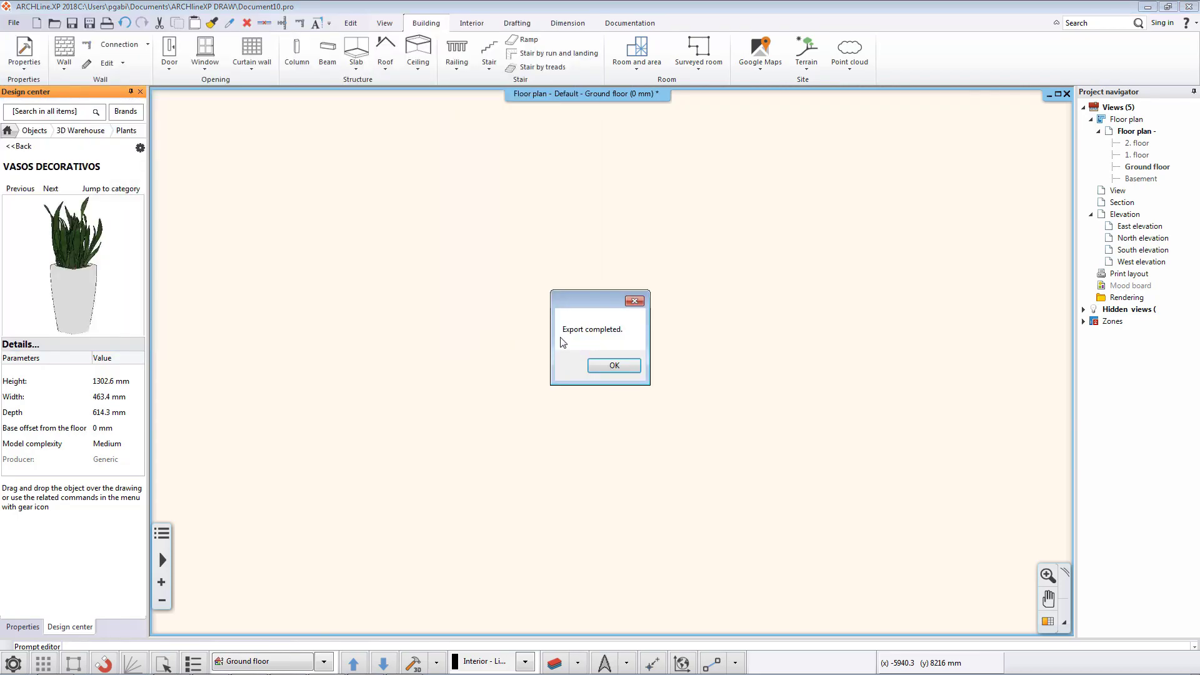
left_click(632, 368)
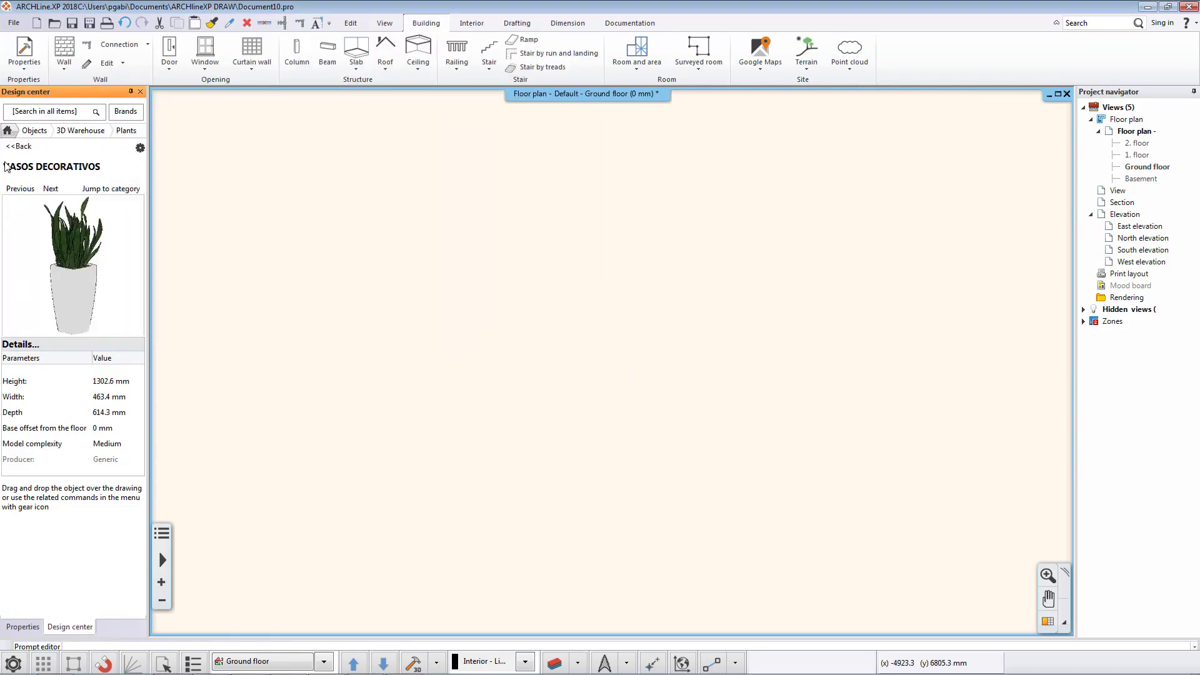
Import salon_hairdress_chair.environment from the projects folder by dropping it onto the floor plan, and close the import report
left_click(8, 130)
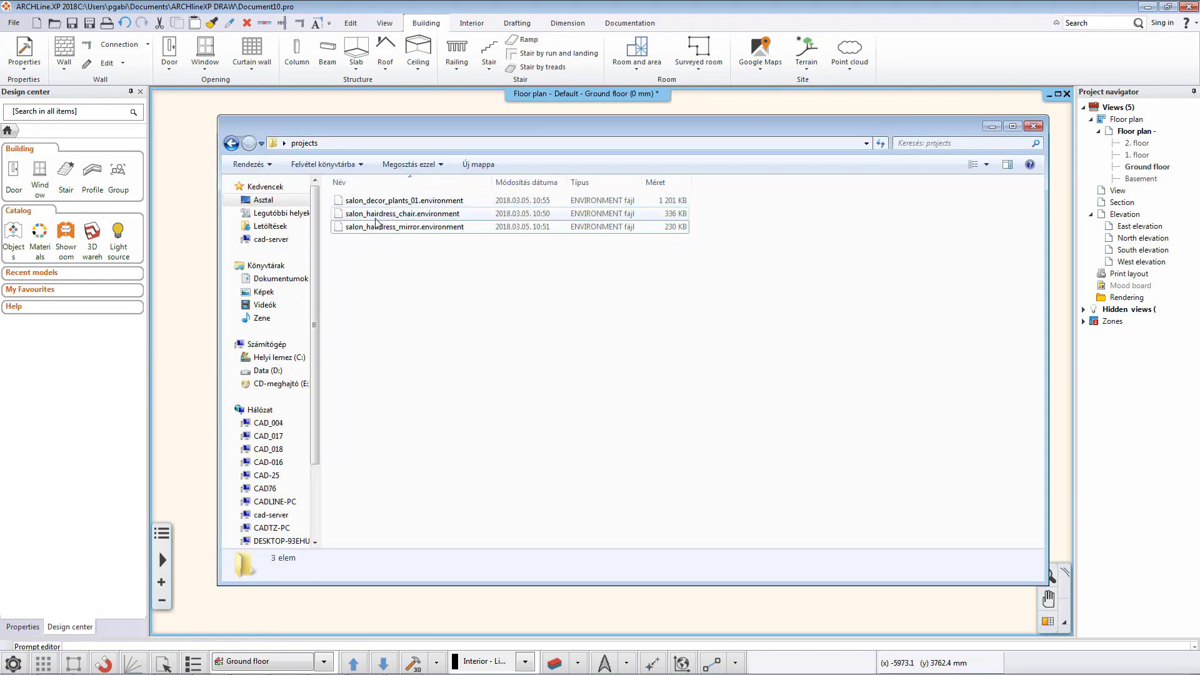
left_click(373, 214)
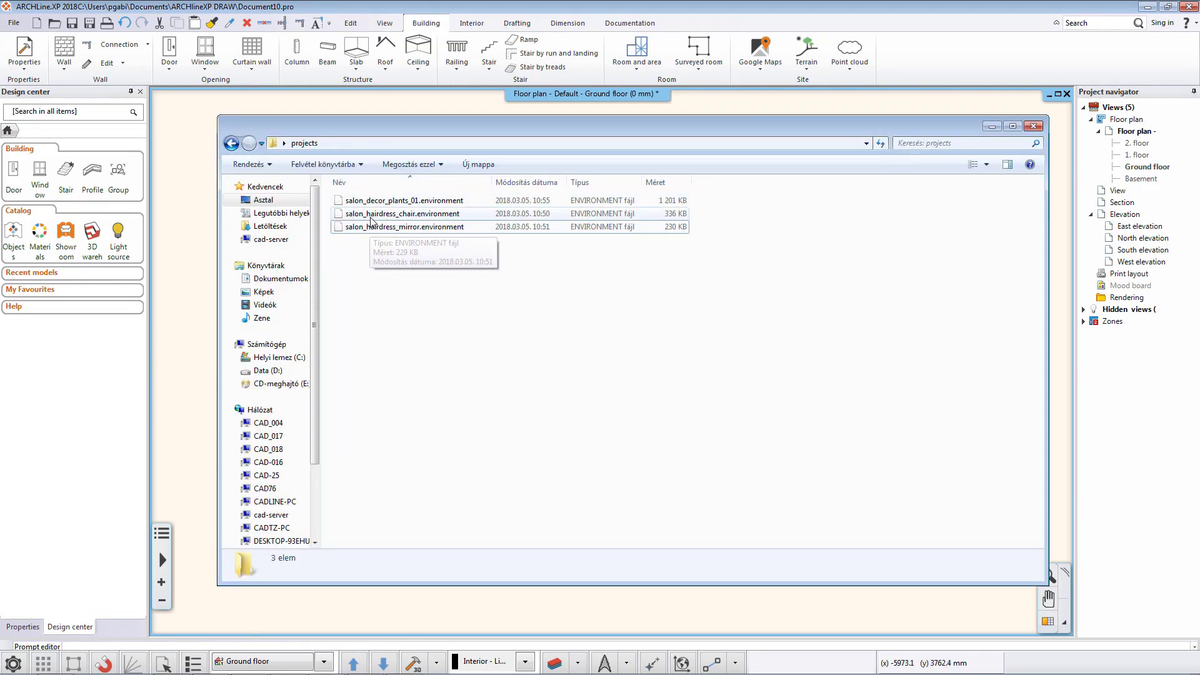
left_click_drag(848, 132, 615, 137)
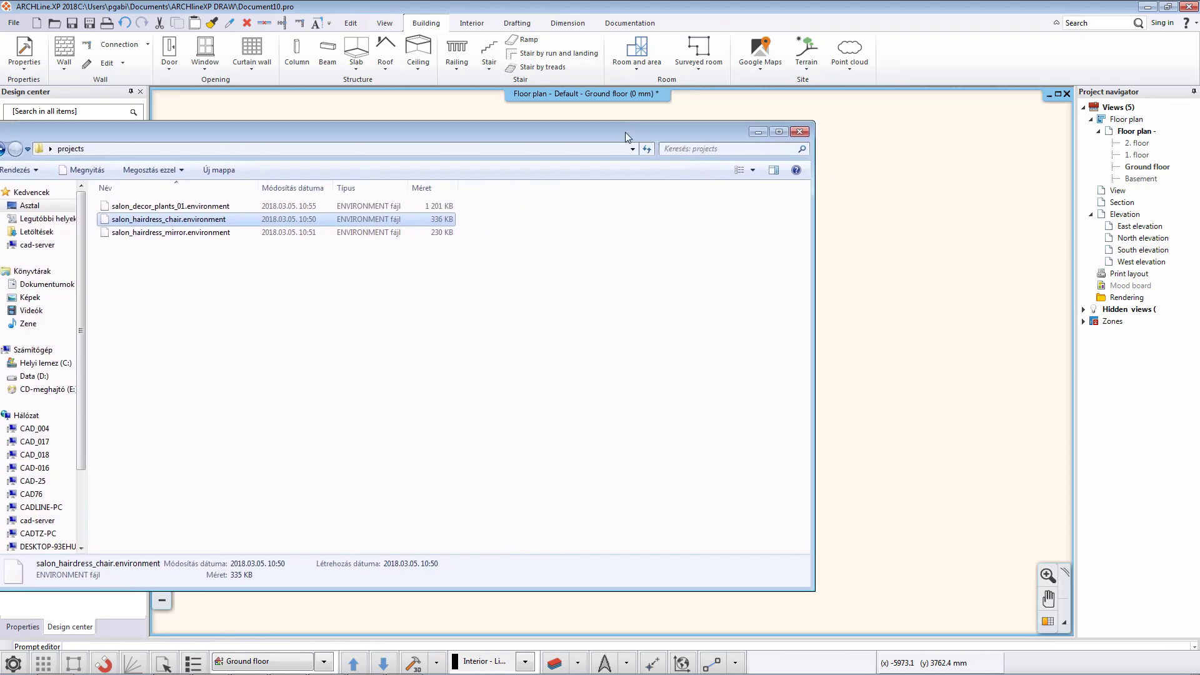
left_click_drag(187, 219, 878, 156)
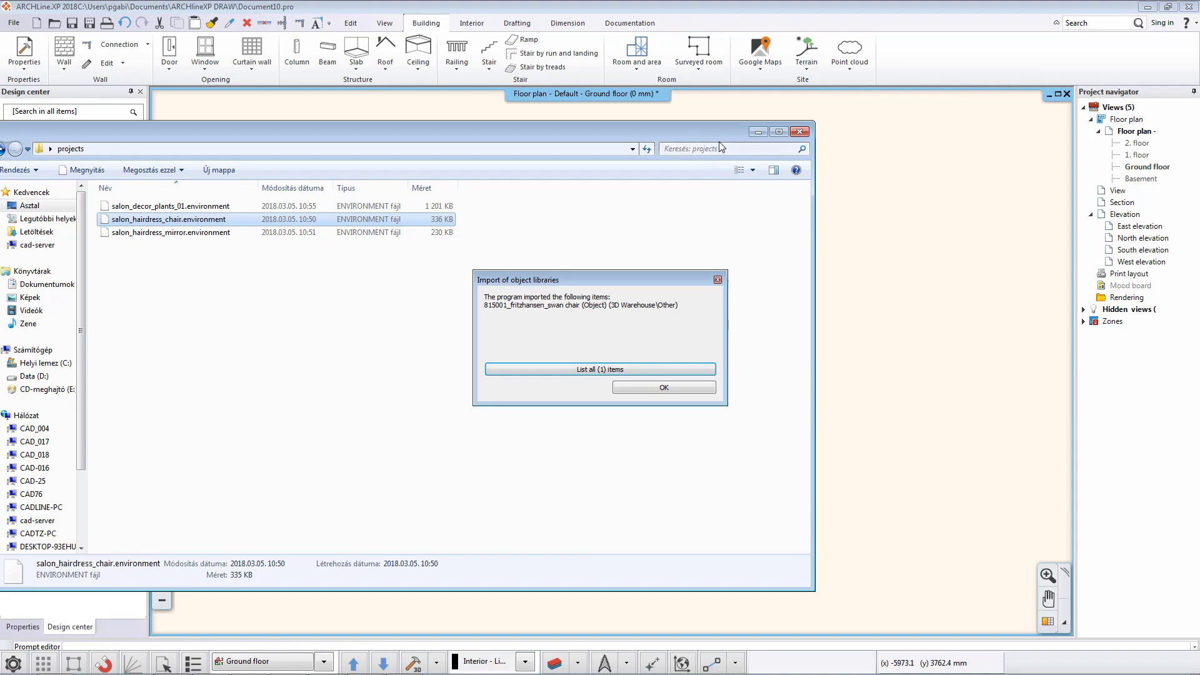
left_click(757, 132)
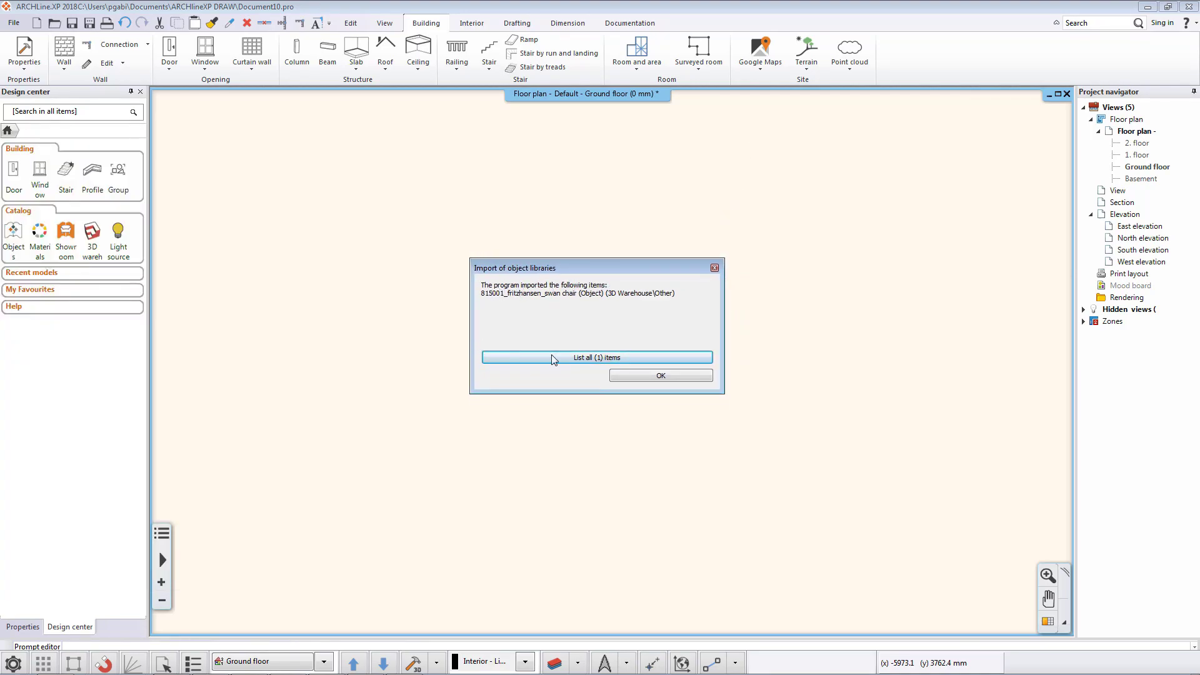
left_click(664, 381)
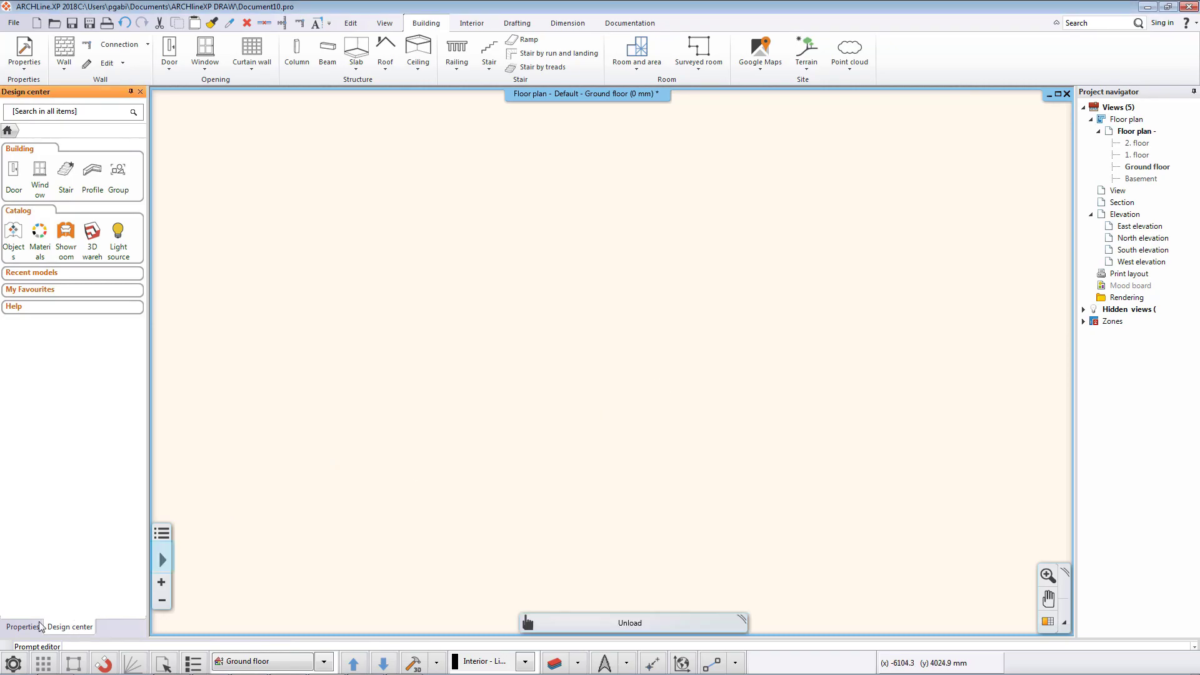
Start loading an existing Environment Package from the Open and Save options
left_click(20, 662)
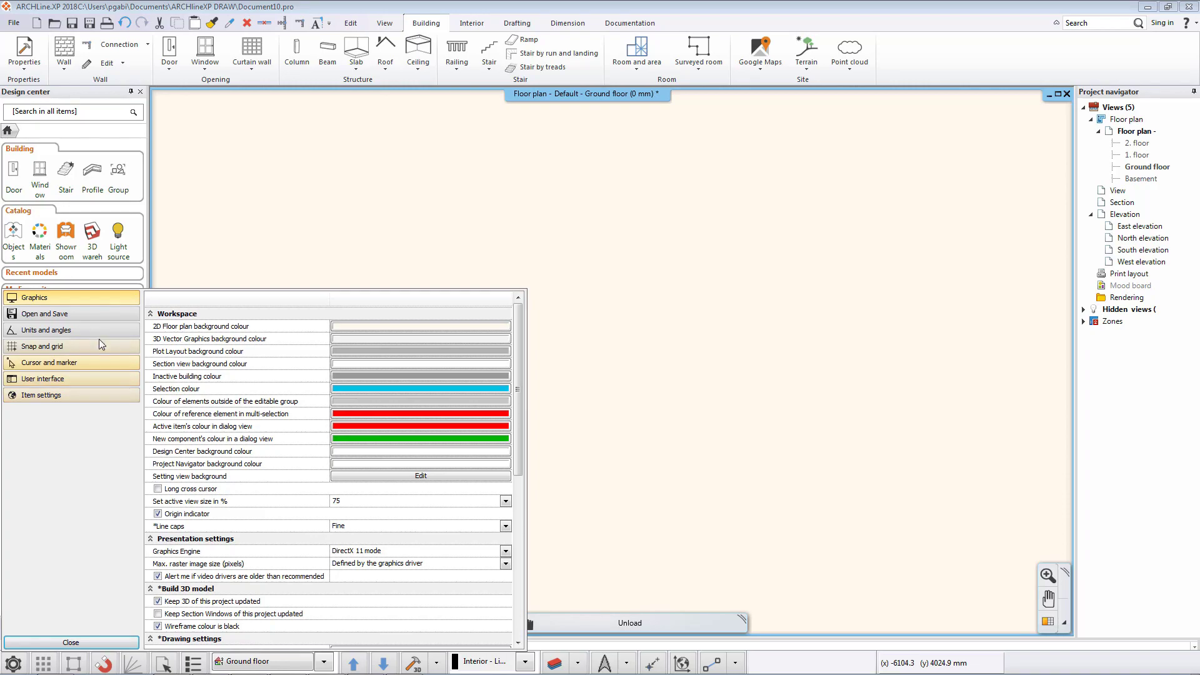
left_click(90, 313)
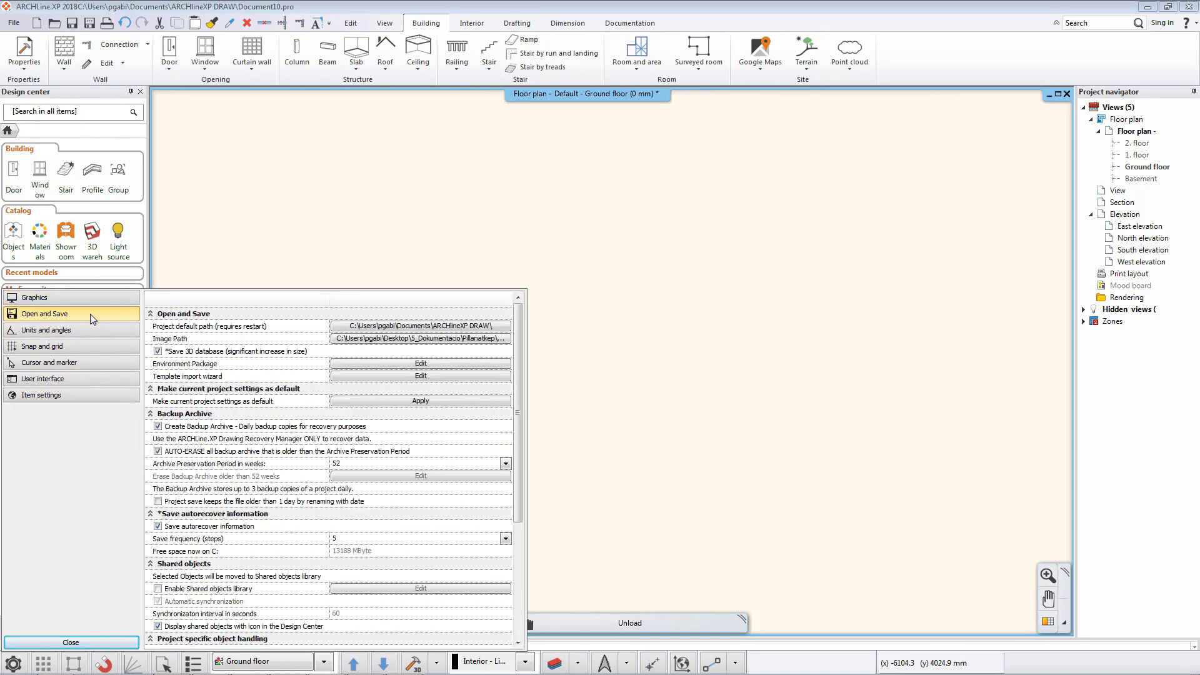
left_click(405, 368)
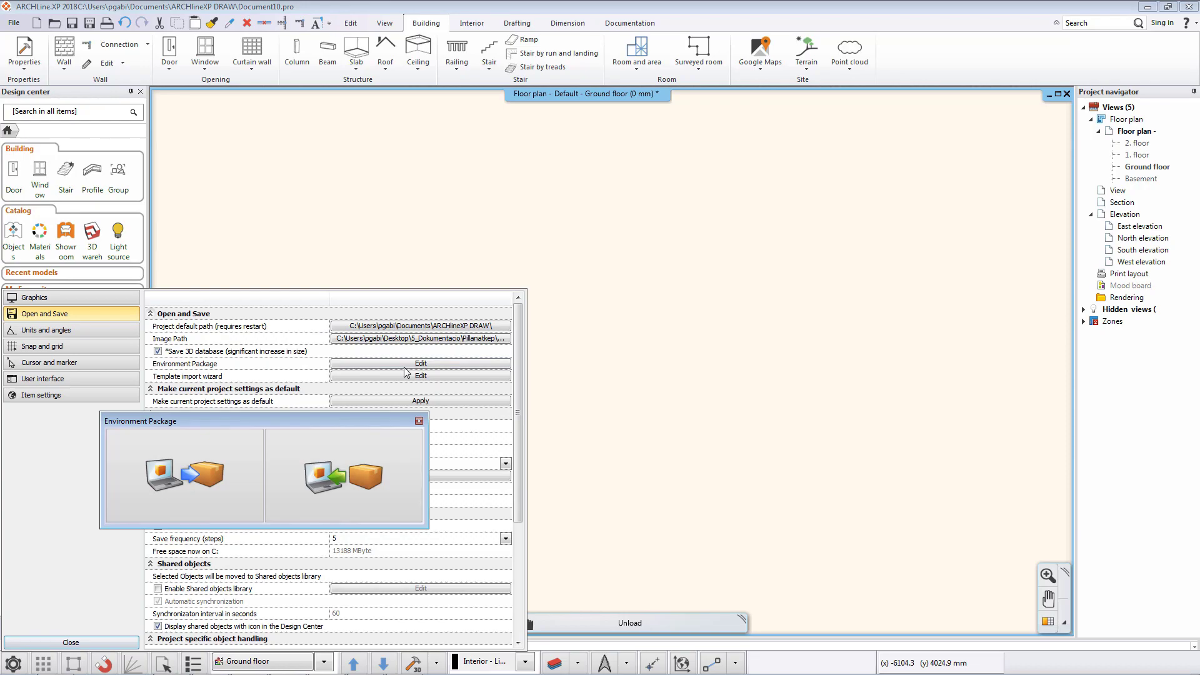
left_click(338, 489)
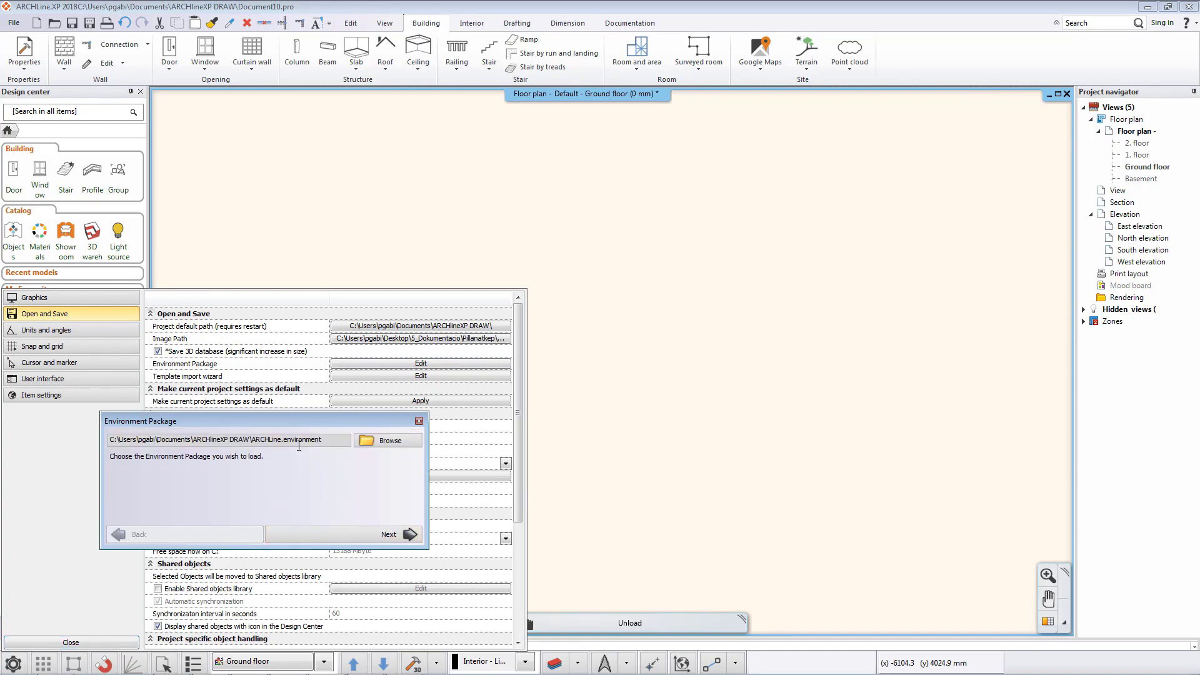
Choose salon_hairdress_mirror.environment from the projects folder as the Environment Package to load
left_click(377, 442)
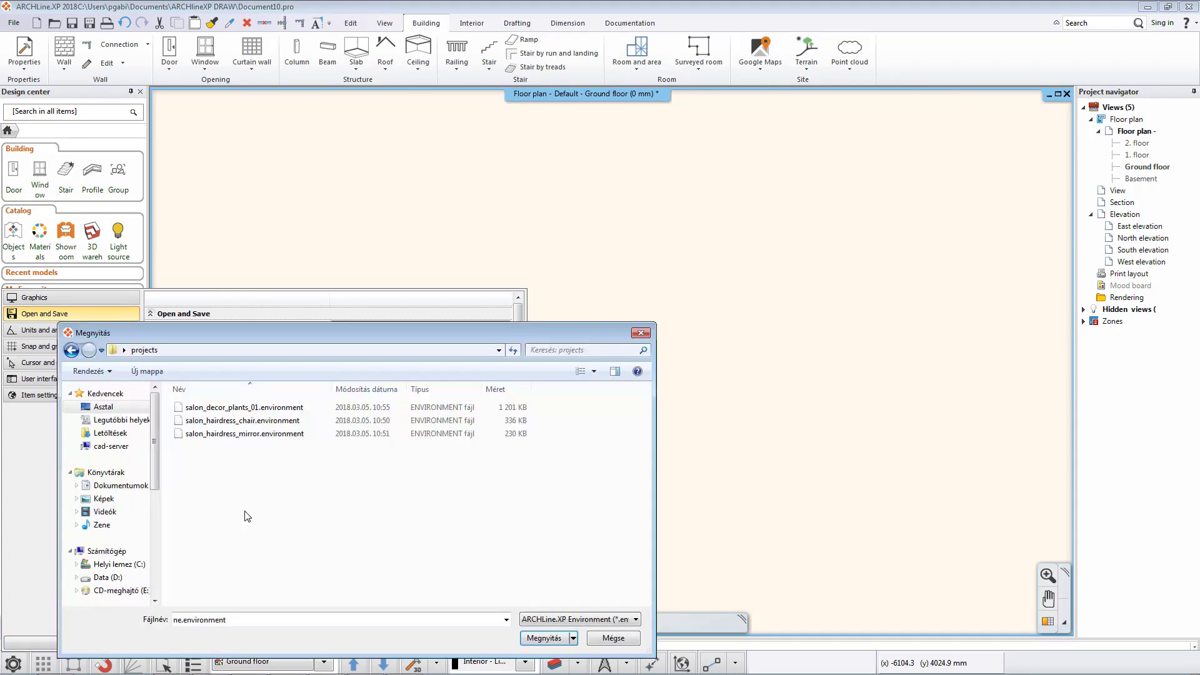
left_click(268, 424)
left_click_drag(329, 334, 343, 188)
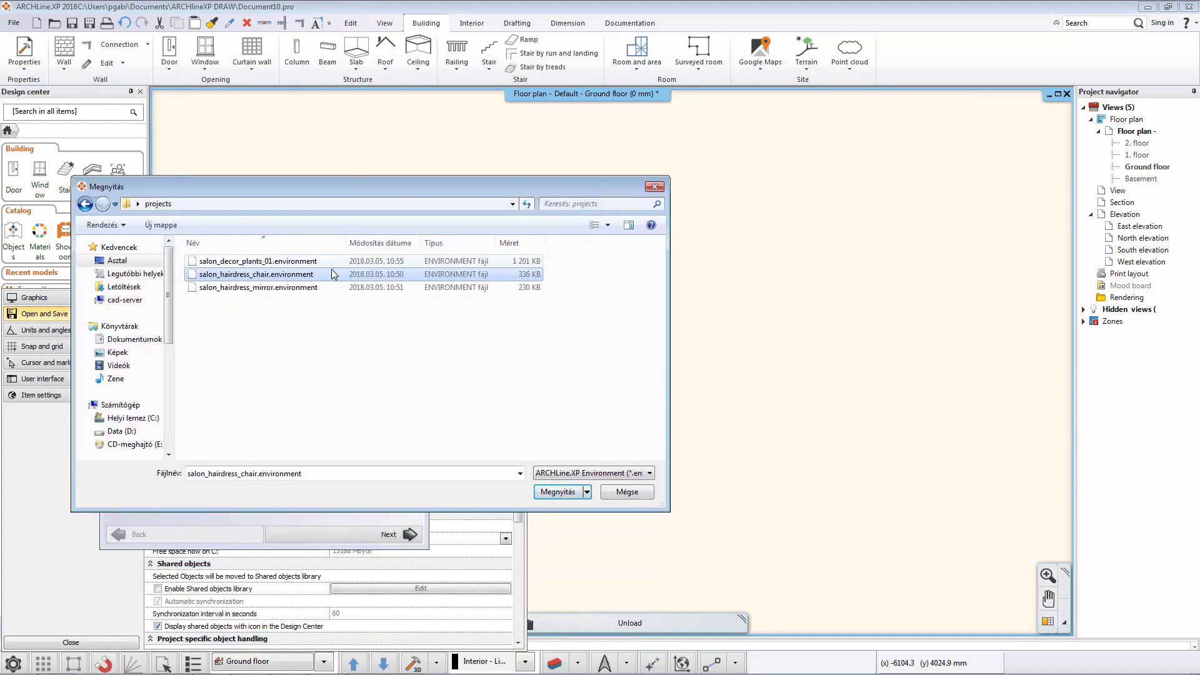
left_click(333, 288)
left_click(557, 494)
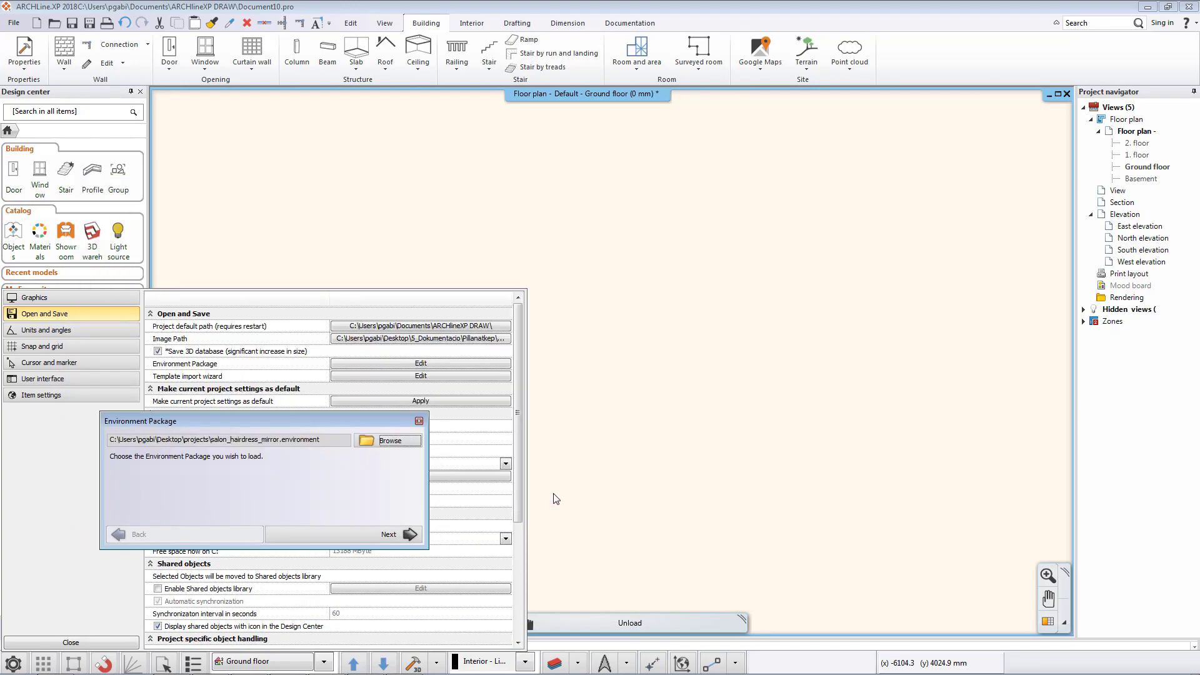
Import the chosen Environment Package, agreeing to overwrite the existing 3D Warehouse object, and close the wizard and the options
left_click(358, 536)
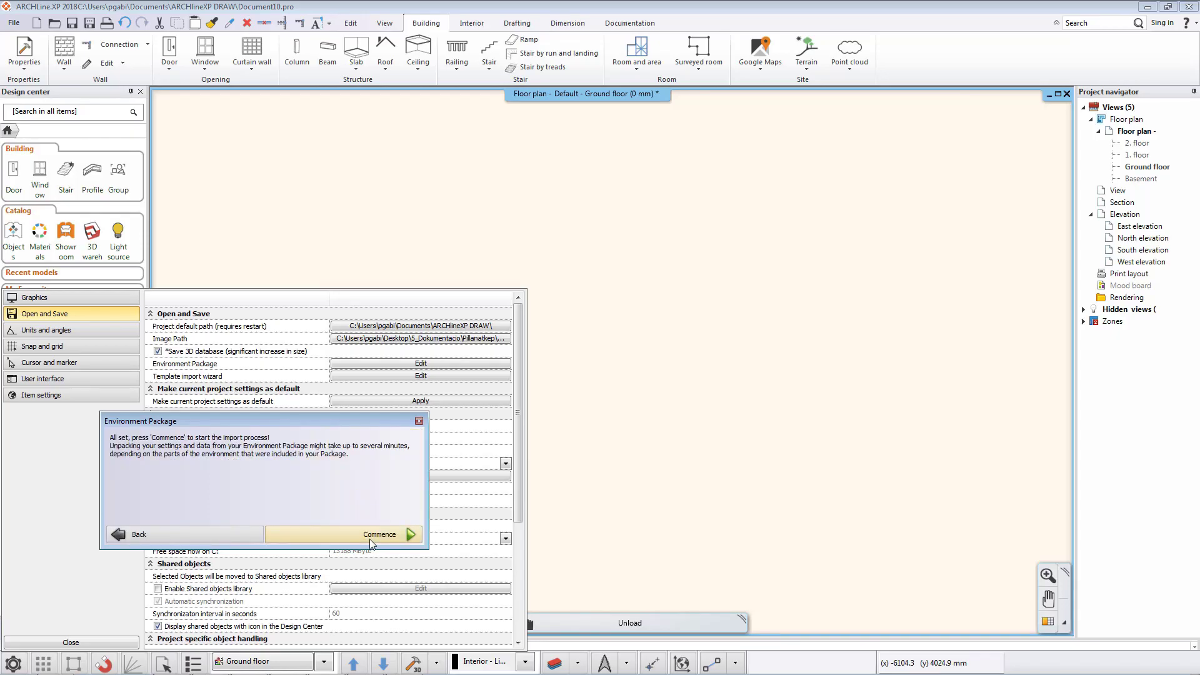
left_click(370, 539)
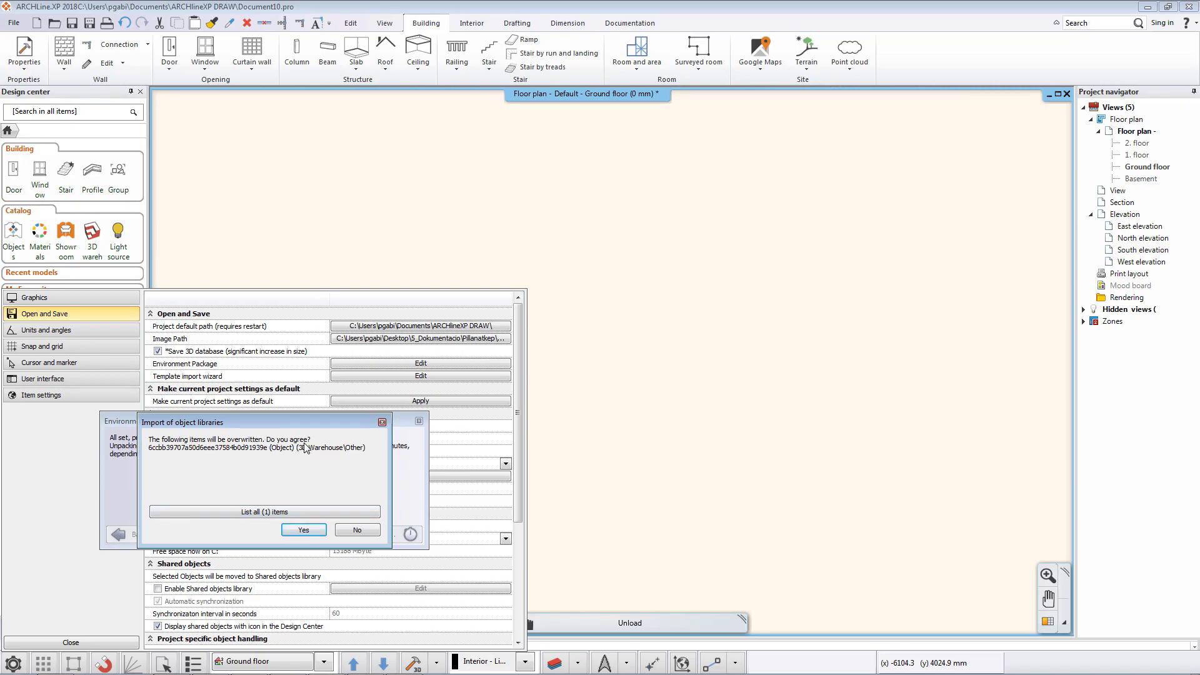
left_click(303, 531)
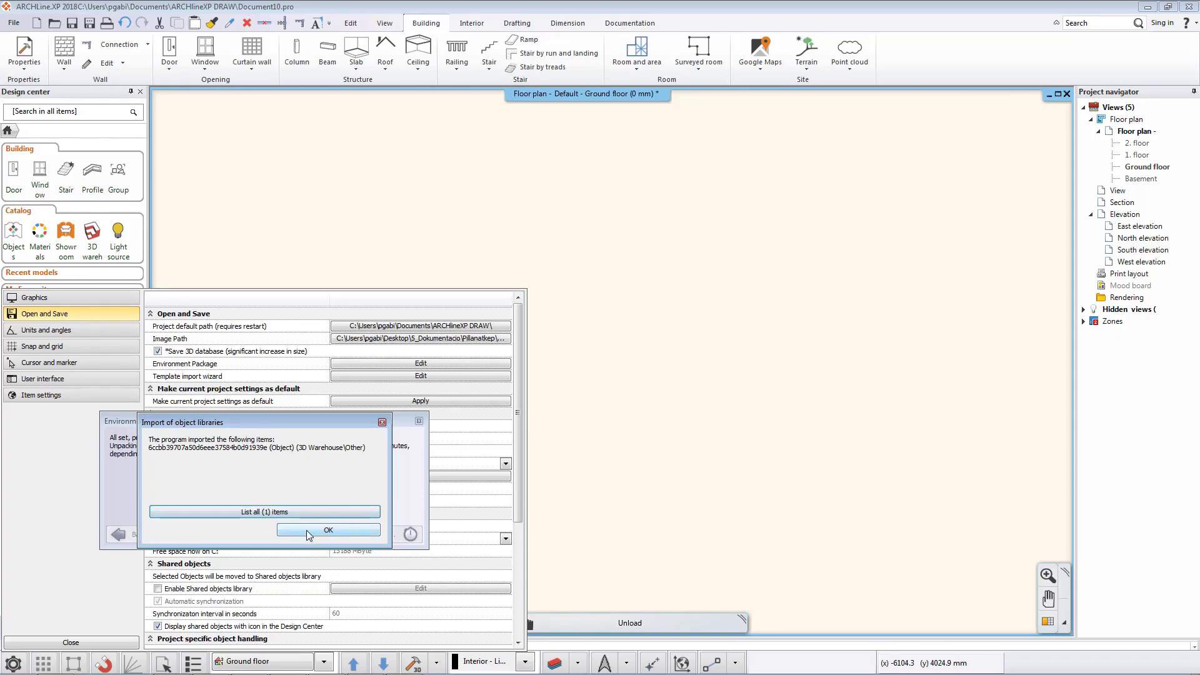
left_click(300, 535)
left_click(355, 536)
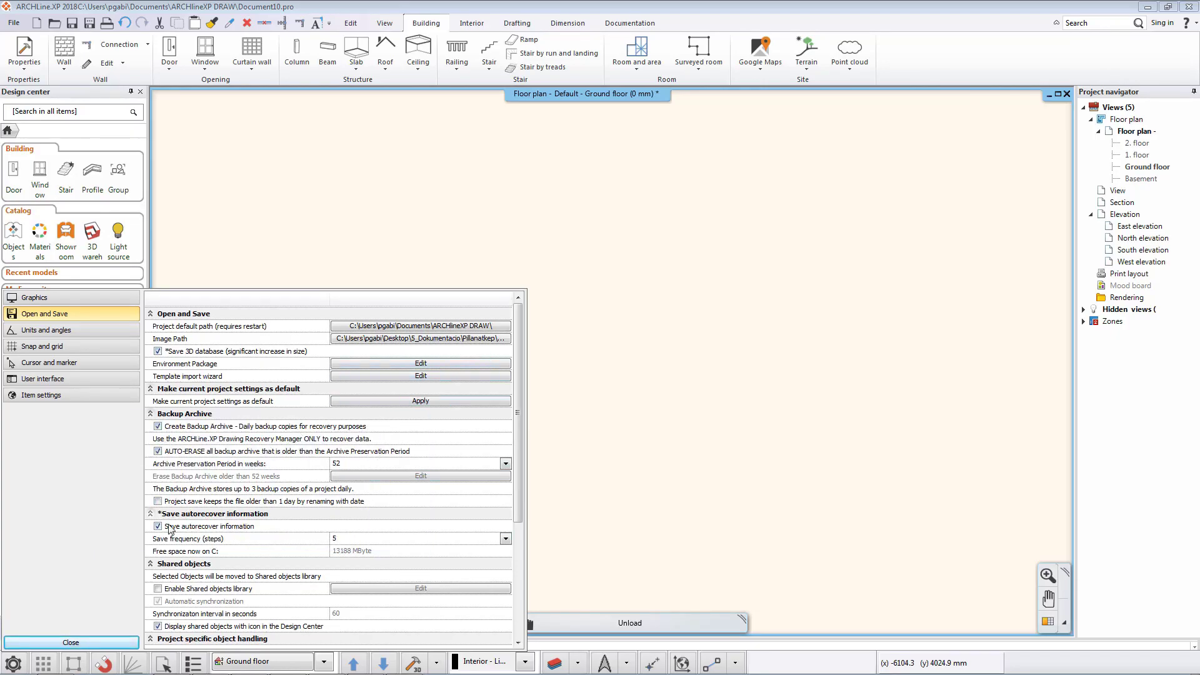
left_click(104, 642)
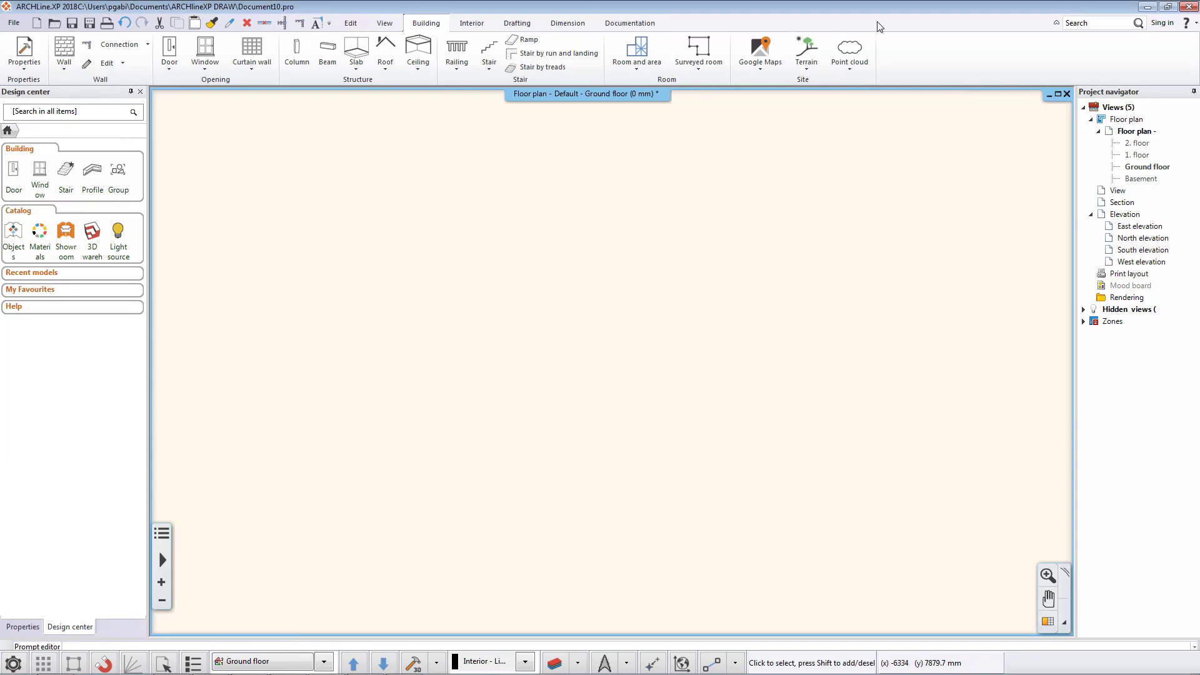
Close the current project, saving it with its 3D database and purging unused materials
left_click(1188, 7)
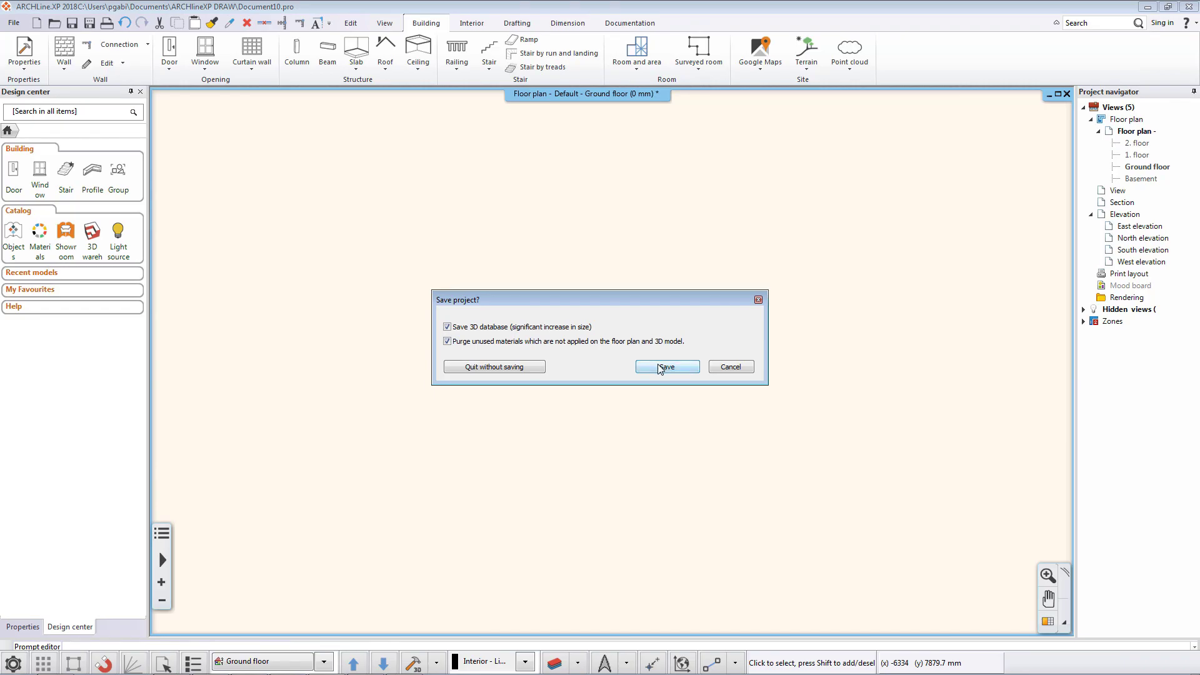
left_click(660, 369)
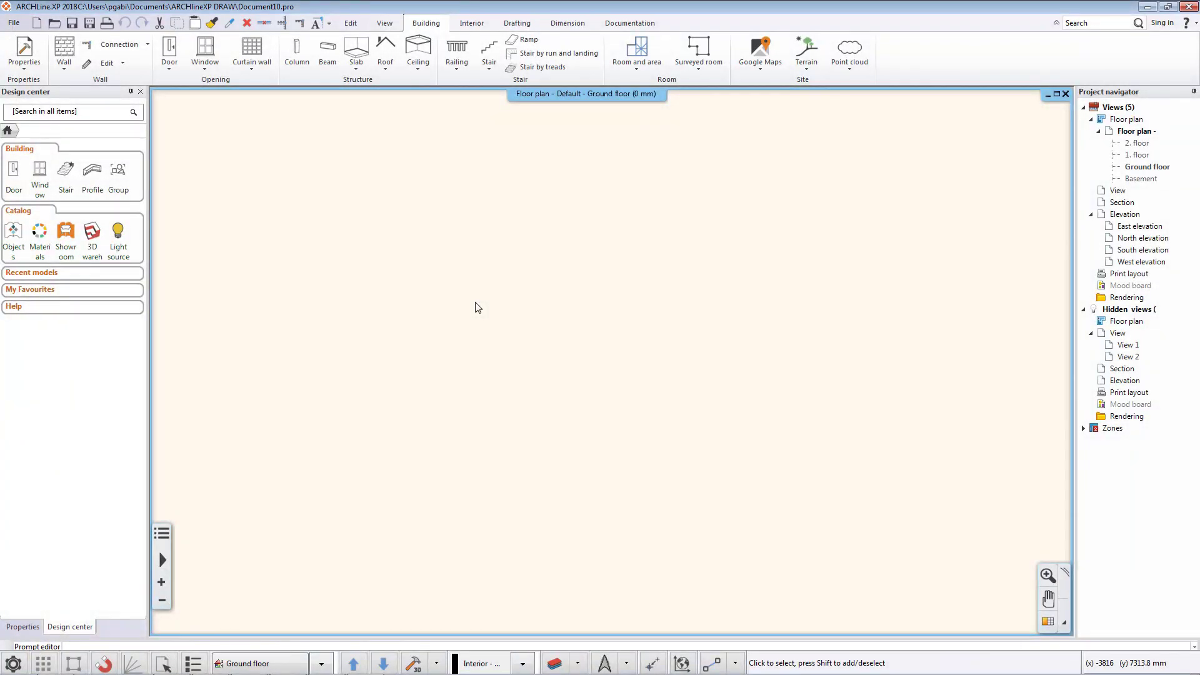
Draw a horizontal wall about 2420 mm long on the ground floor plan with the 1 layered 06 wide wall style
left_click(71, 58)
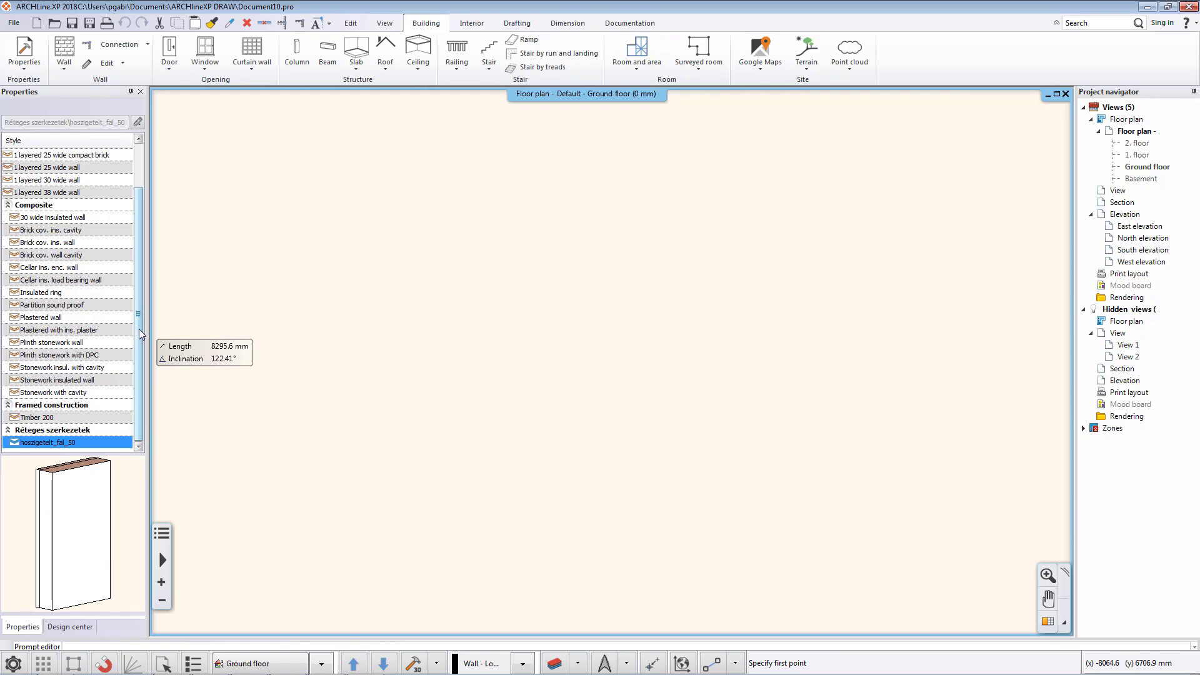
left_click_drag(141, 334, 142, 256)
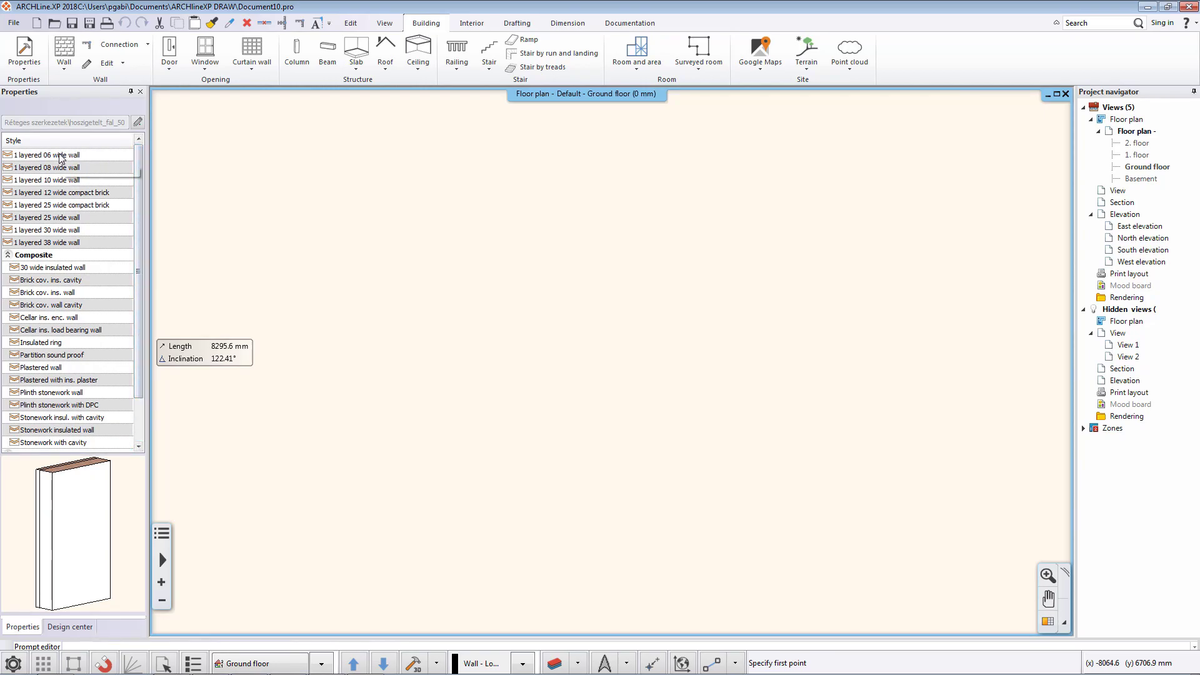
left_click(59, 156)
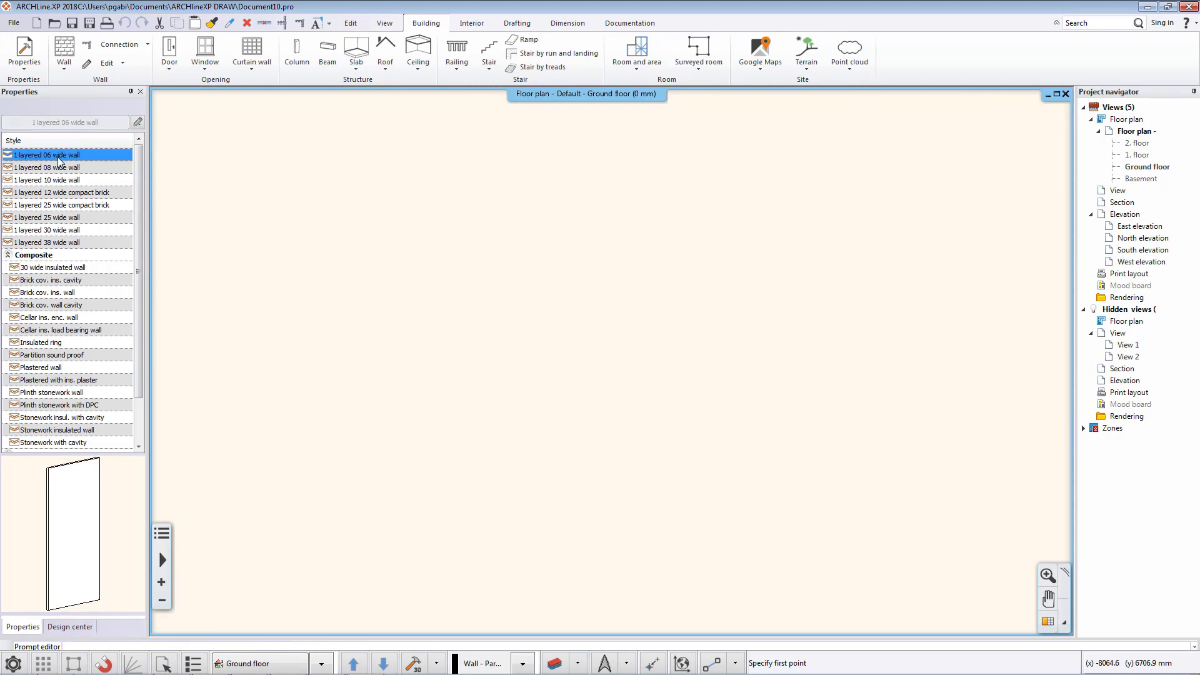
left_click(286, 420)
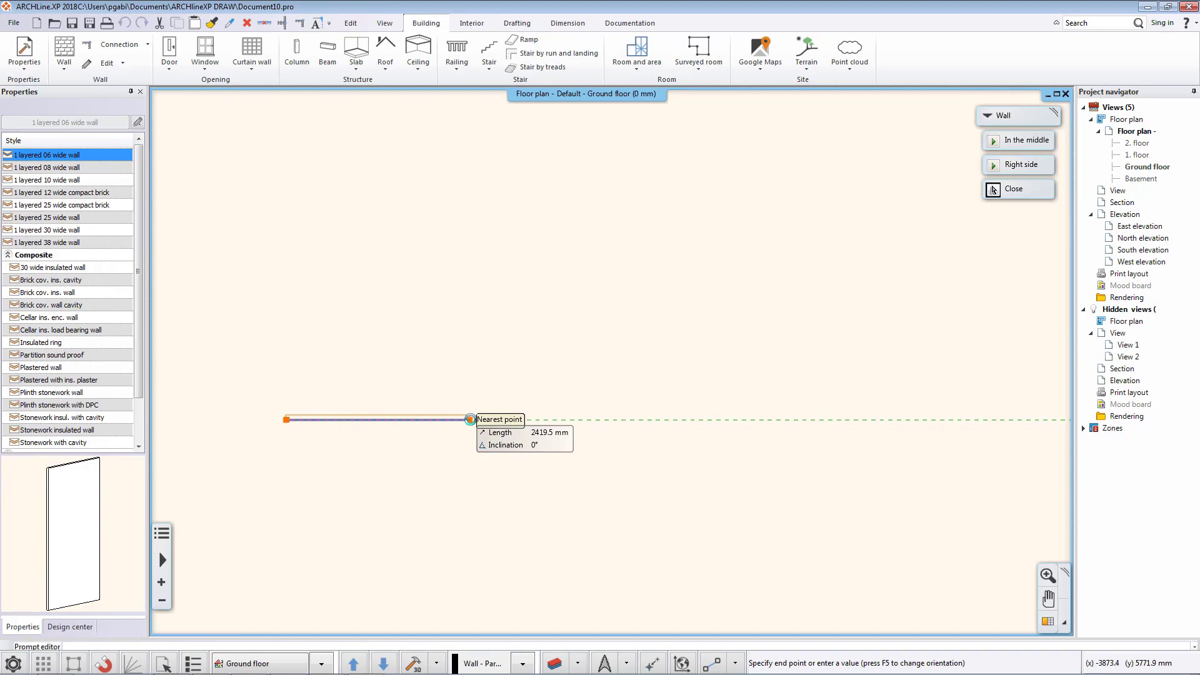
left_click(470, 420)
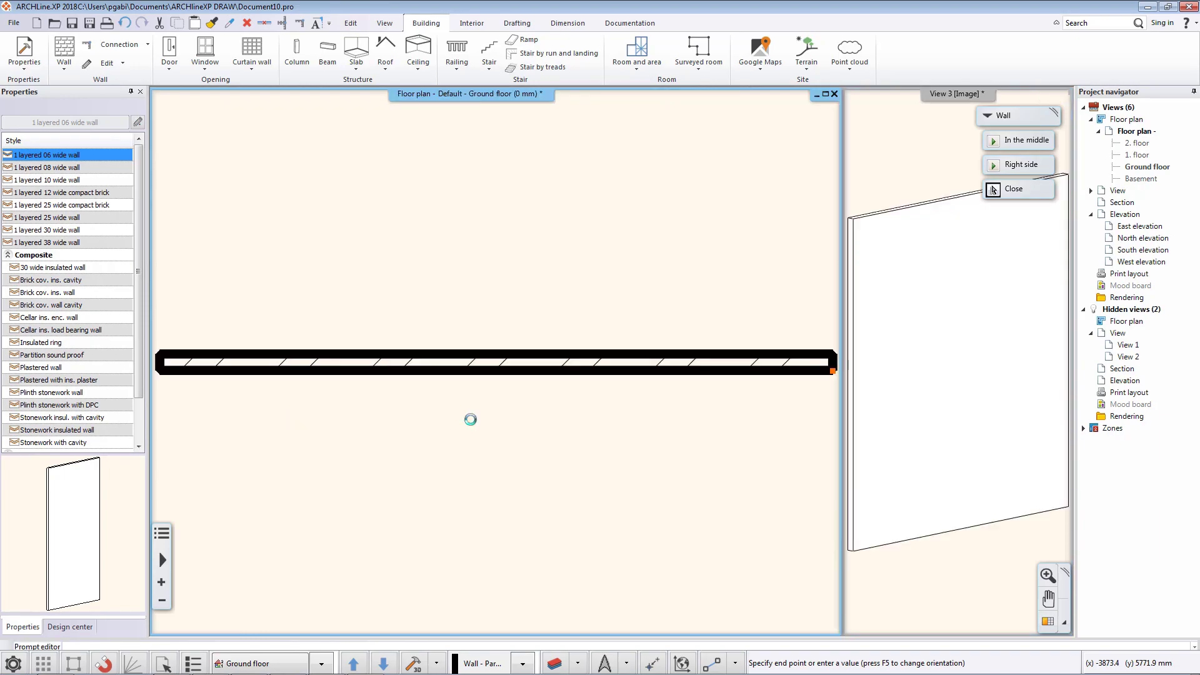
Continue the thin wall from its right end with a horizontal 1 layered 38 wide wall about 1868 mm long
left_click(59, 243)
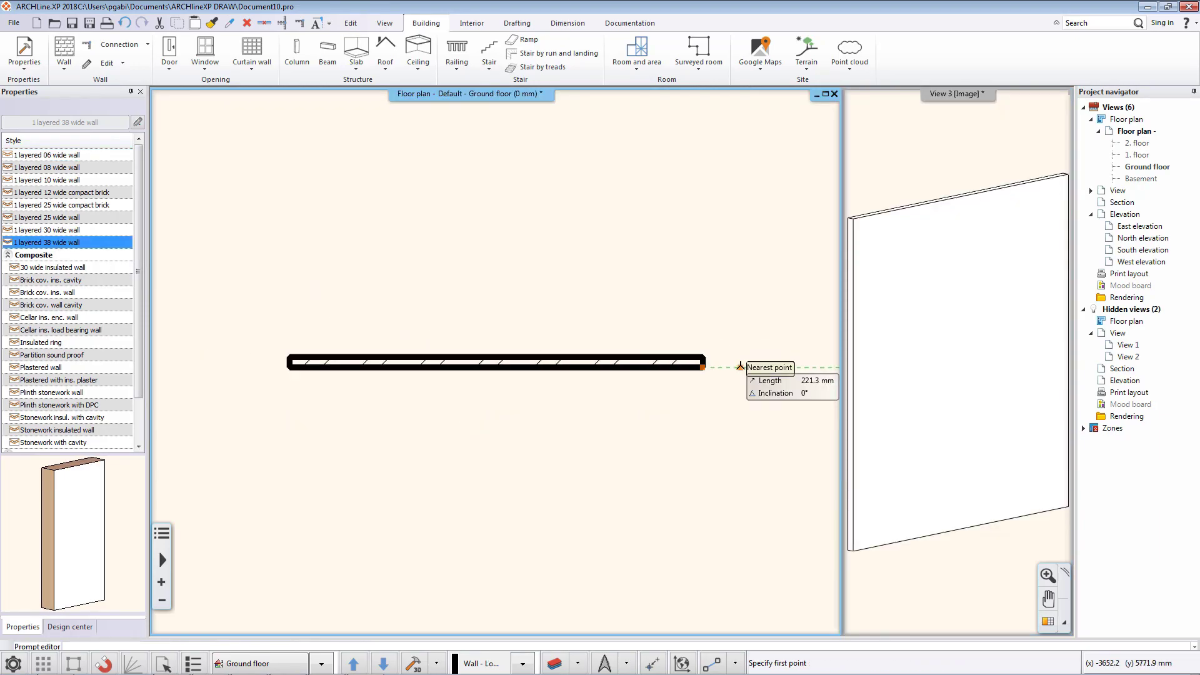
middle_click_drag(740, 366, 452, 369)
left_click(417, 370)
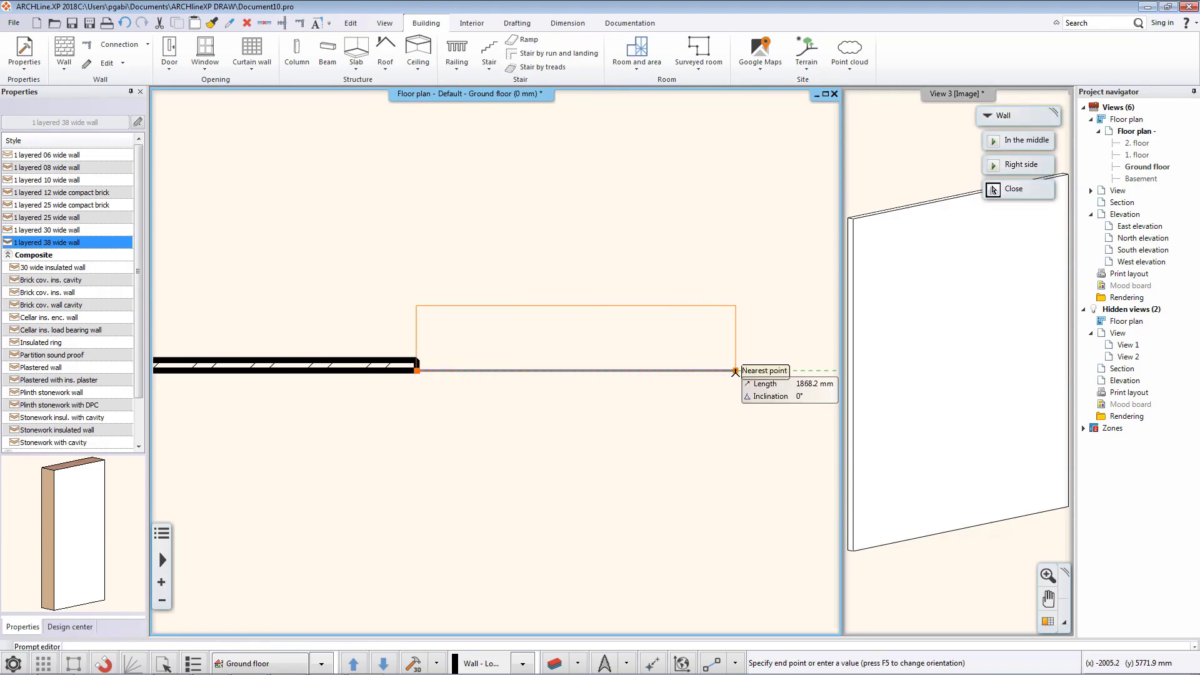
left_click(735, 372)
scroll(718, 373, "down", 2)
key("Escape")
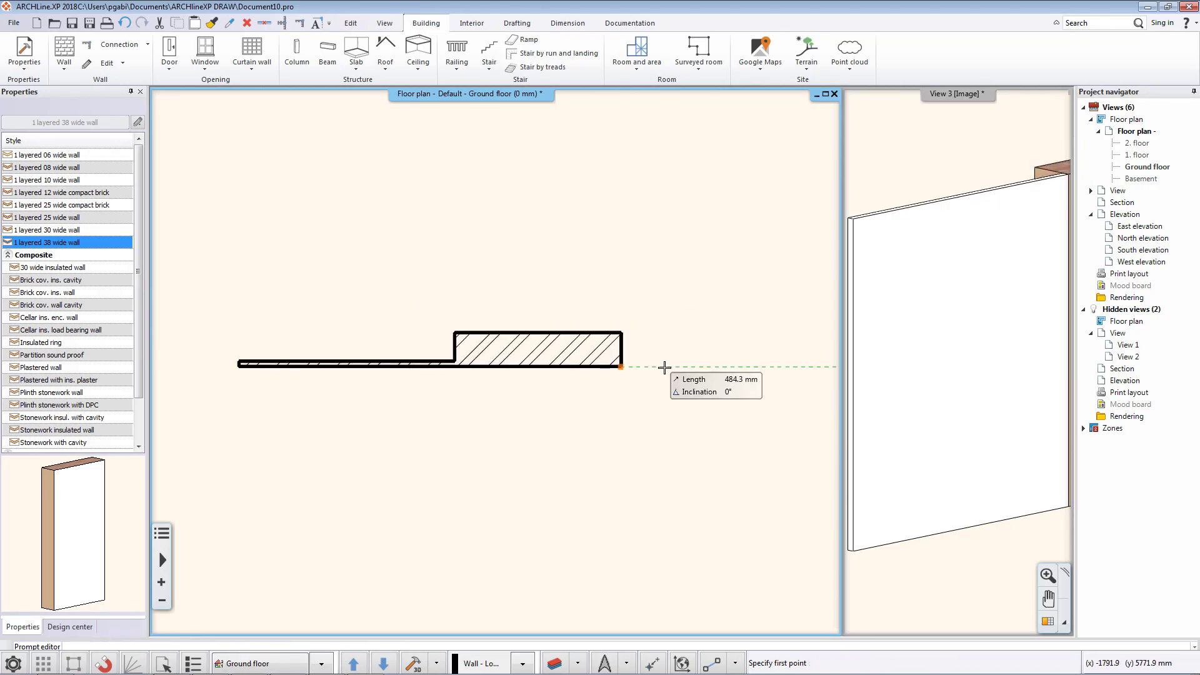
key("Escape")
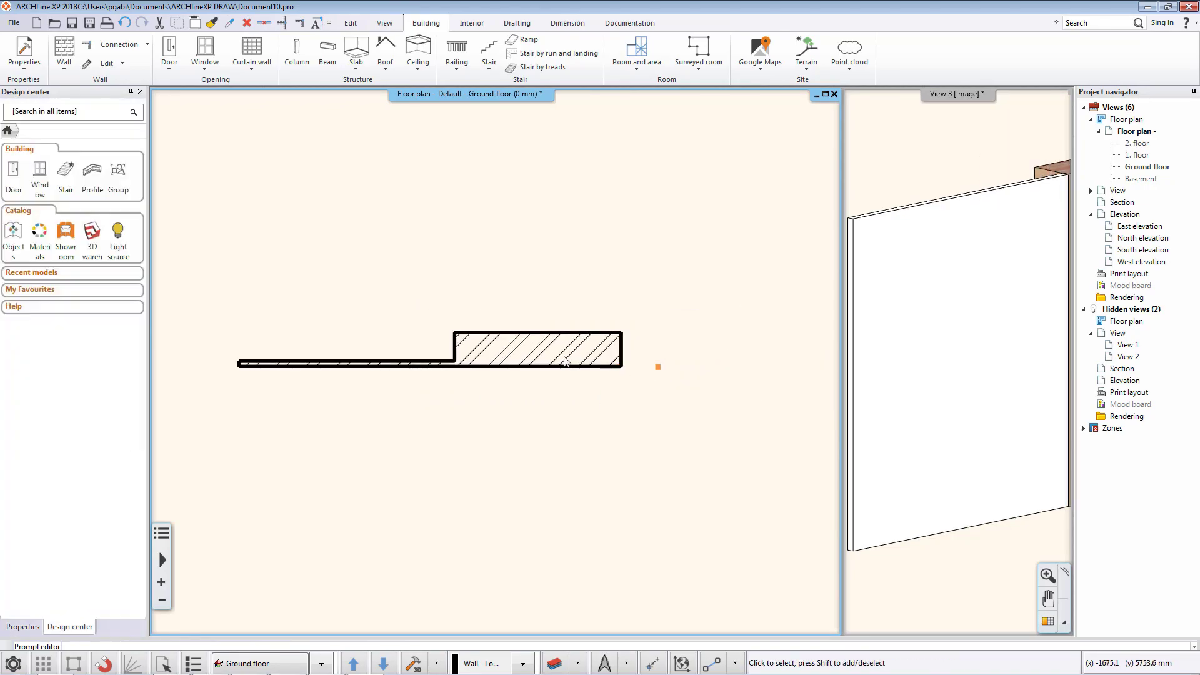
Open the wall properties based on the 1 layered 25 wide wall style and set the interior finish face to the Dirty_blue colour
left_click(68, 50)
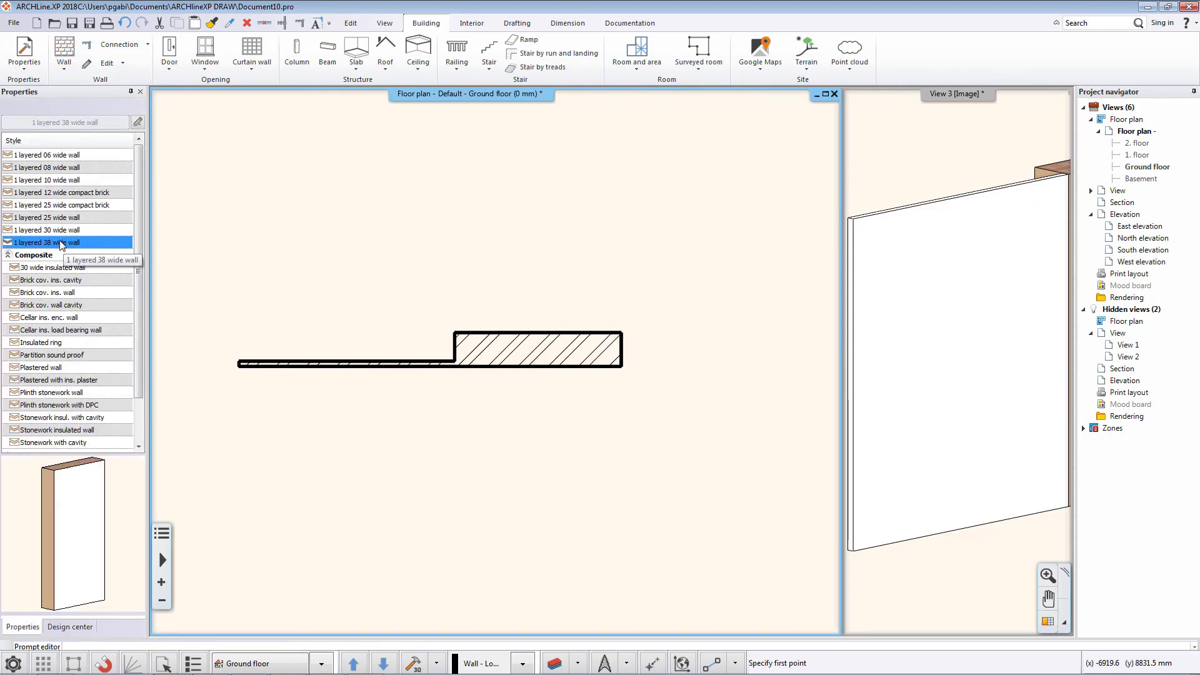
left_click(64, 219)
left_click(138, 122)
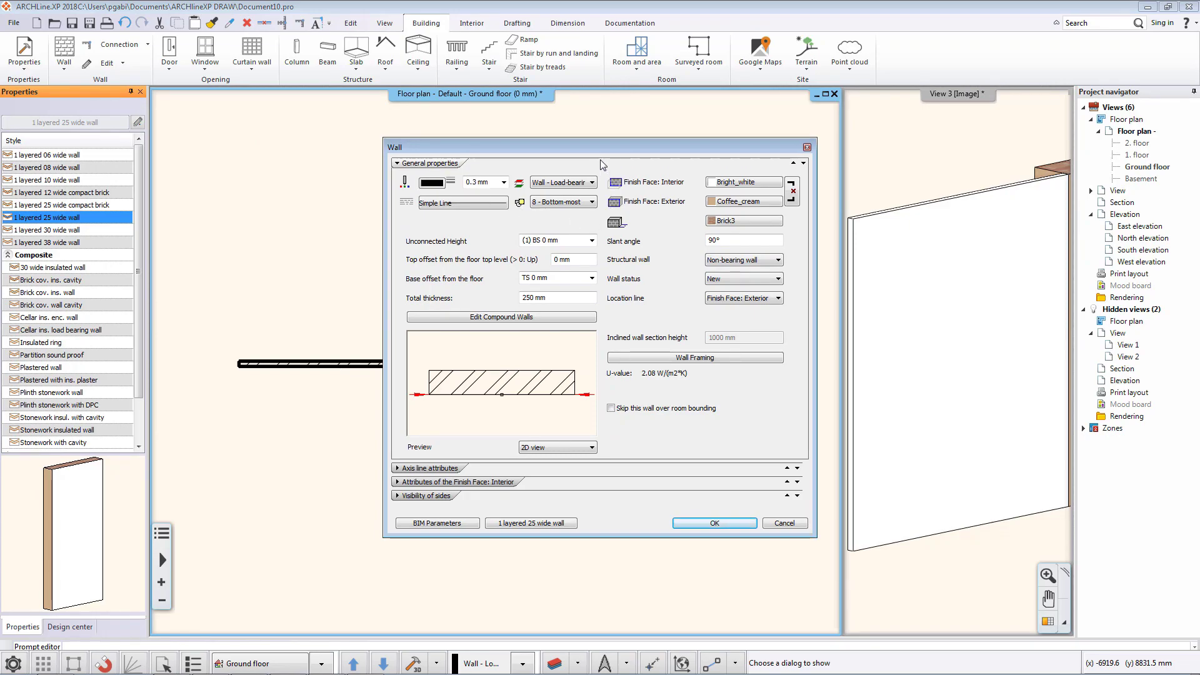
left_click_drag(602, 151, 512, 156)
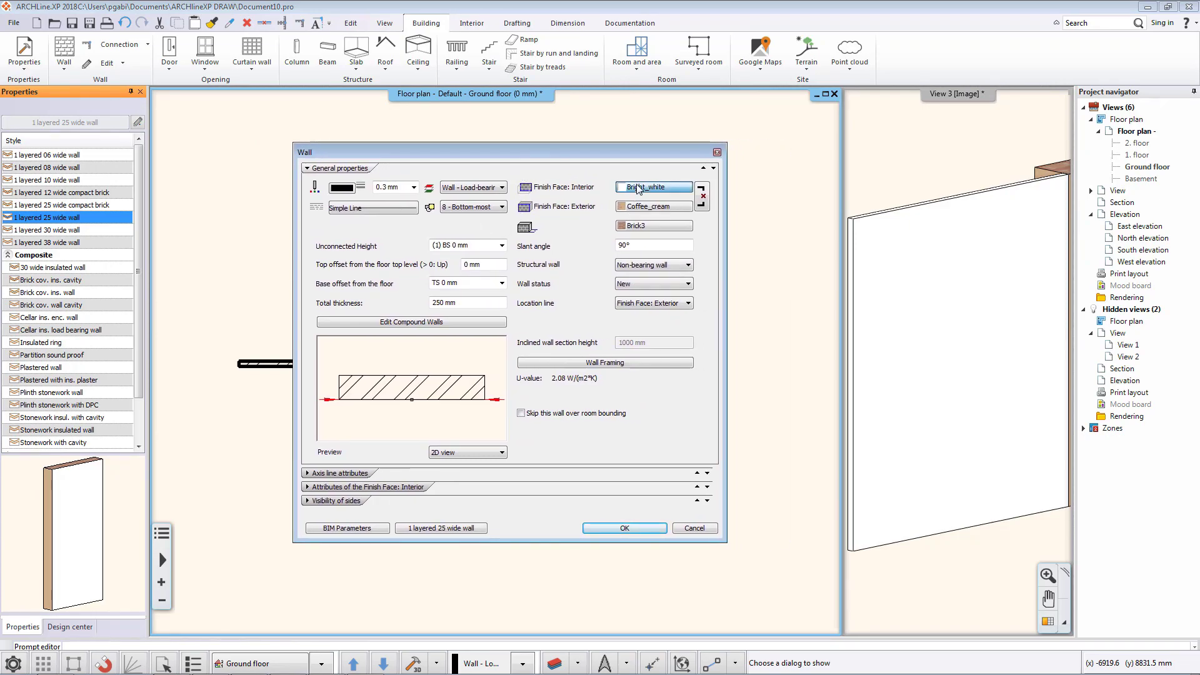
left_click(654, 187)
left_click(434, 208)
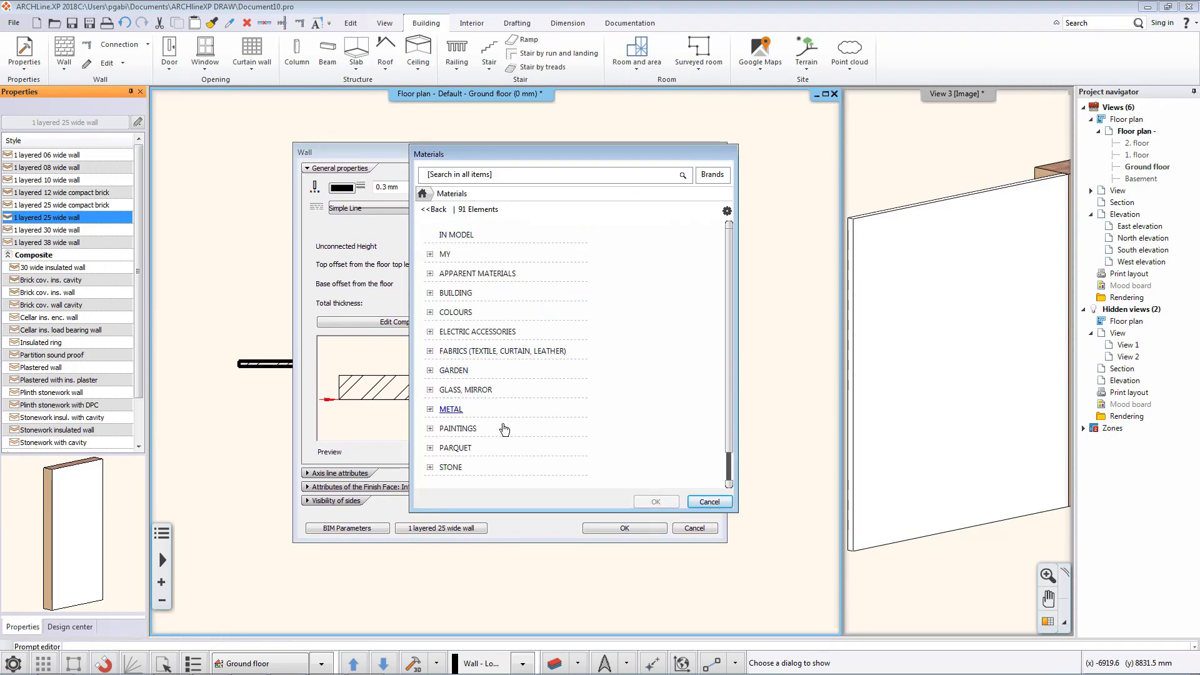
left_click(460, 309)
left_click(494, 350)
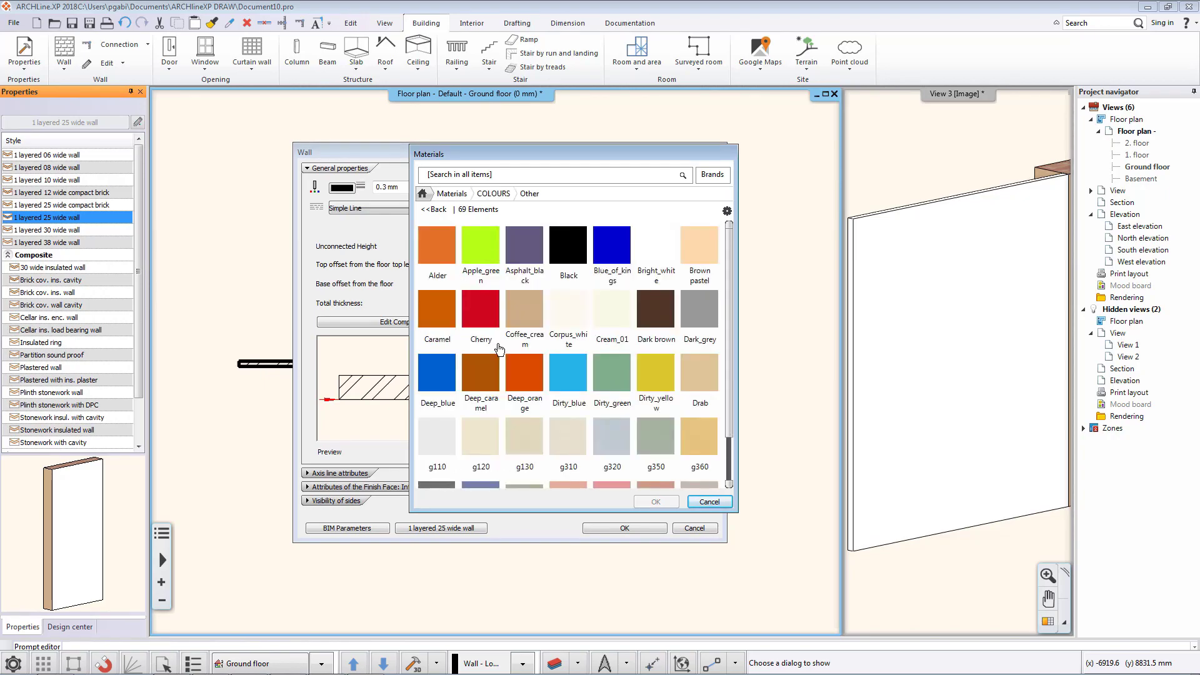
left_click(572, 381)
left_click(642, 505)
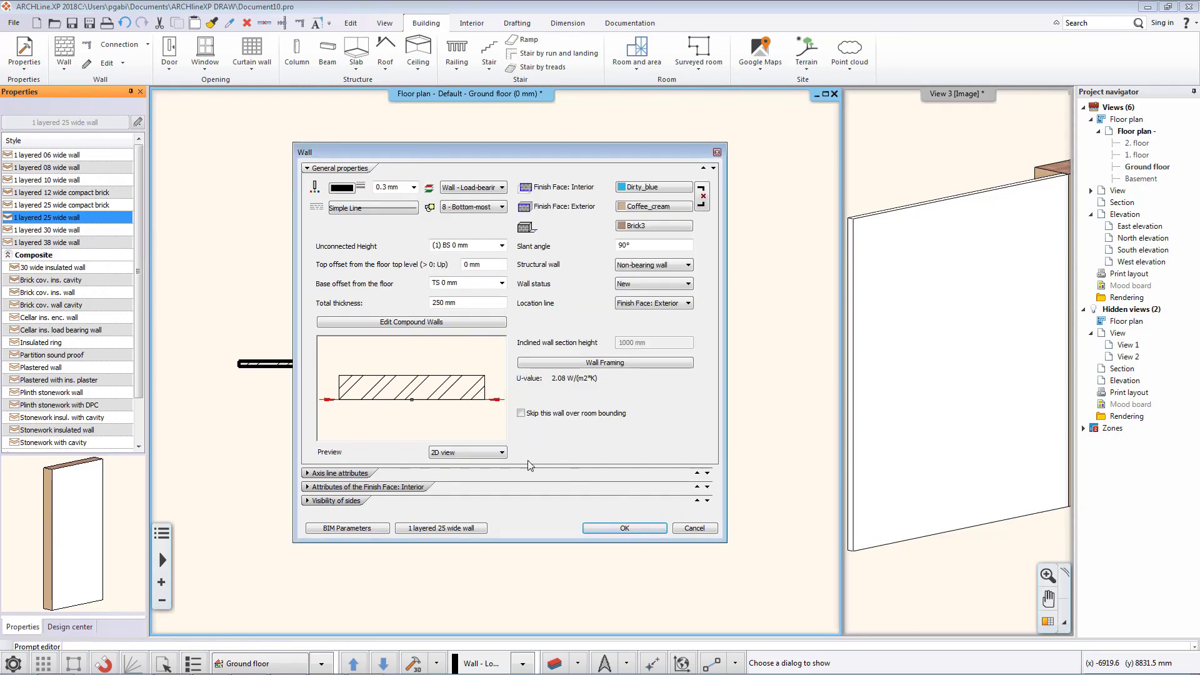
Save the modified wall settings as a new style named new_wall_blue_25, activate it and accept the wall properties
left_click(481, 531)
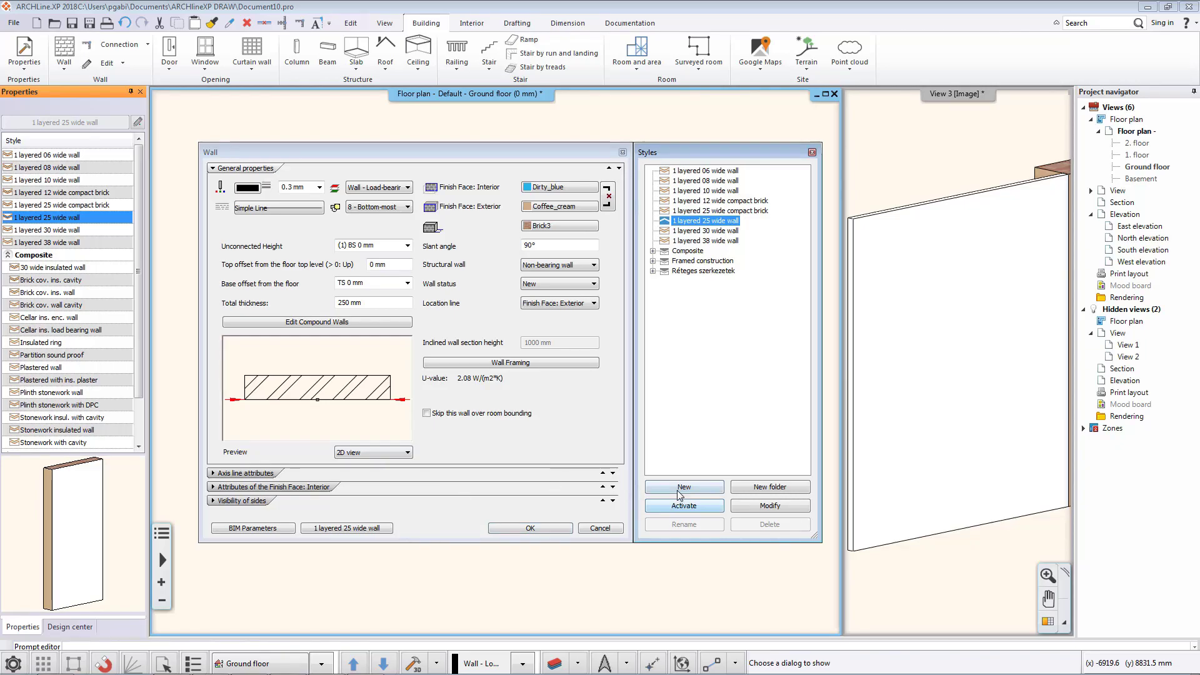
left_click(683, 487)
type("new")
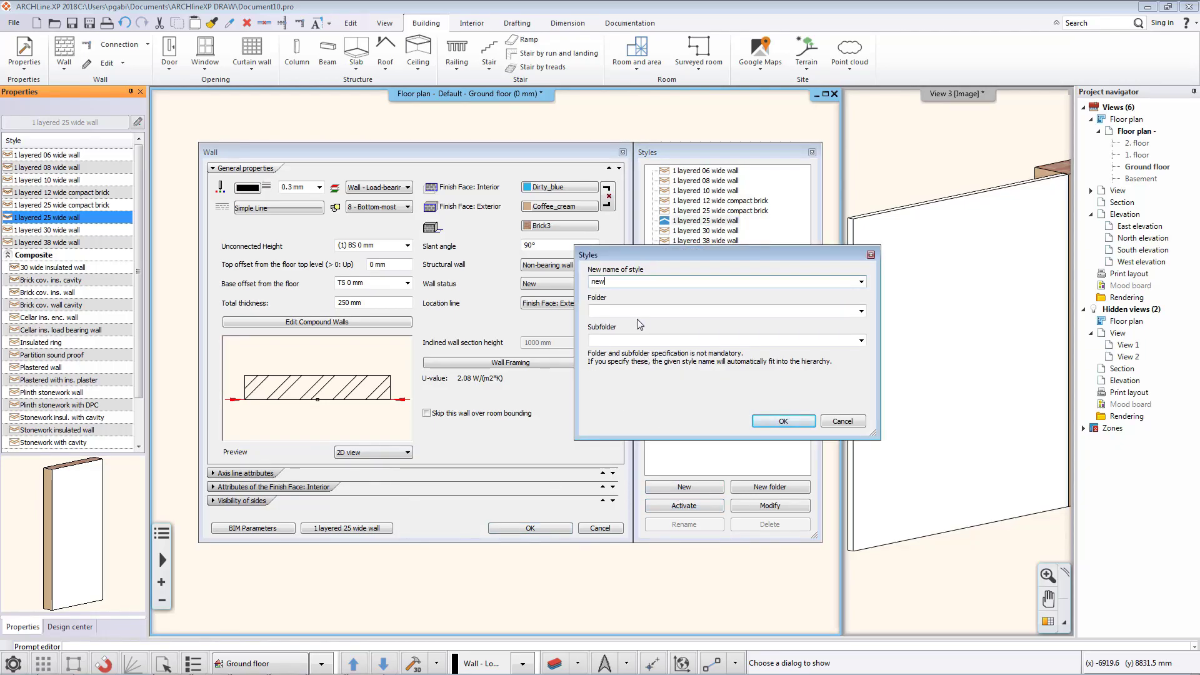
type("_wall_blue_25")
left_click(784, 421)
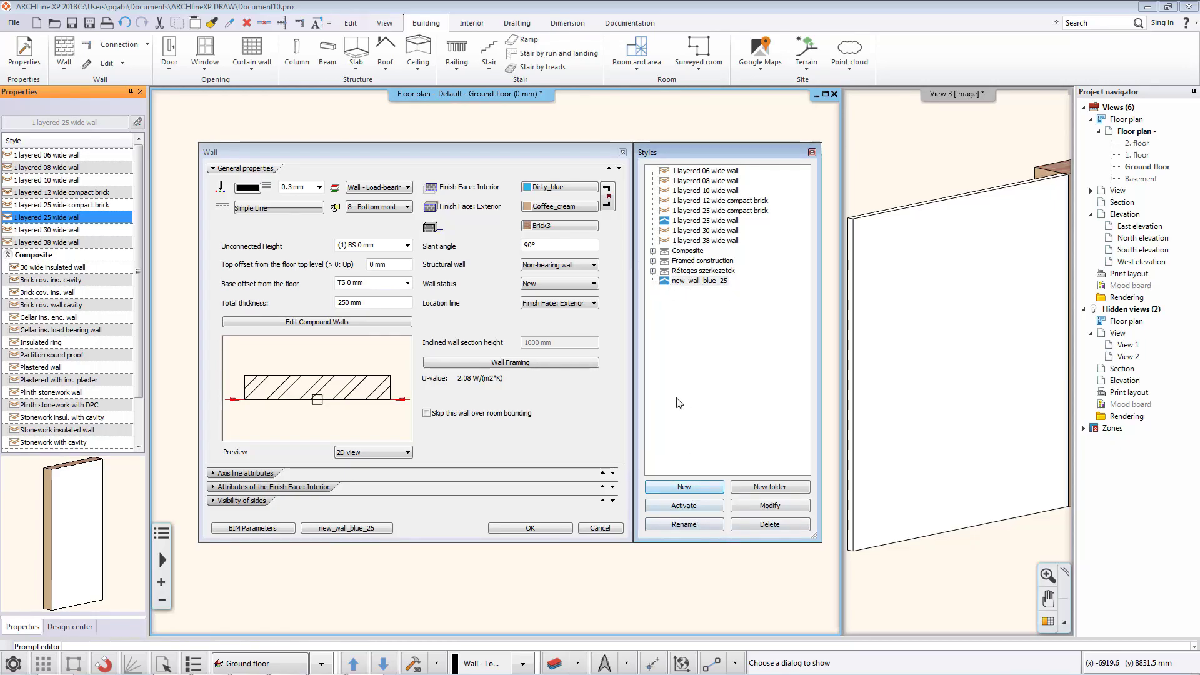
left_click(681, 281)
left_click(683, 506)
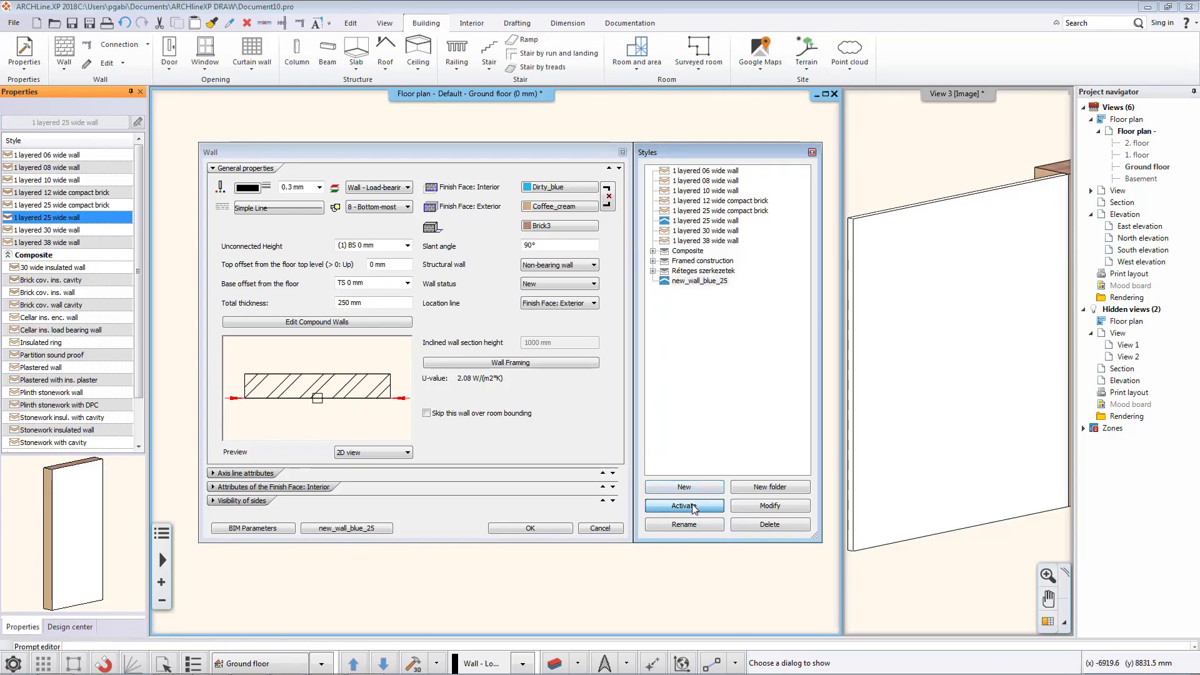
left_click(504, 528)
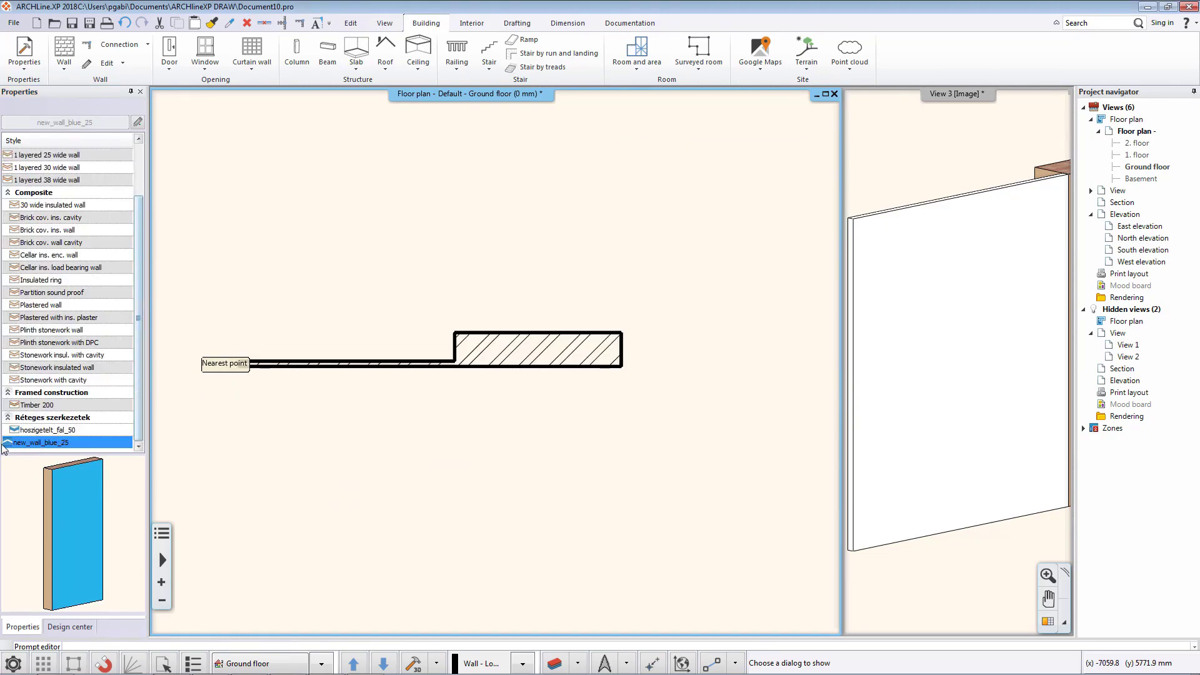
Draw a horizontal wall about 4350 mm long with the new_wall_blue_25 style, below and parallel to the existing walls
left_click(20, 444)
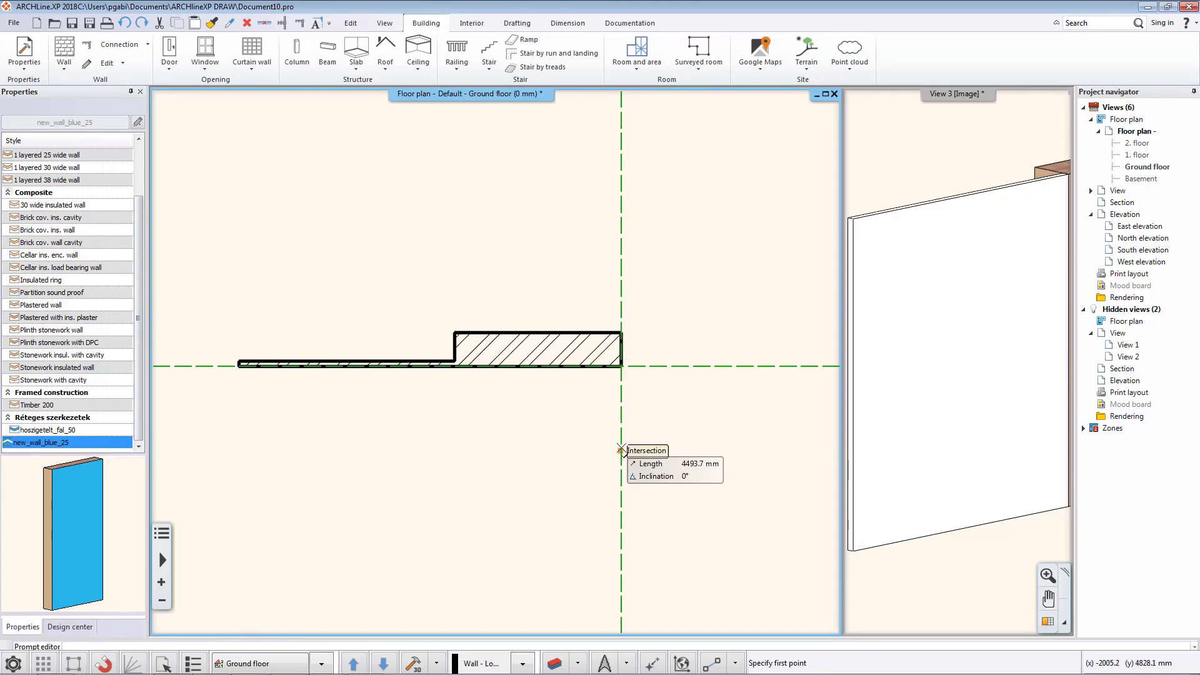
left_click(622, 450)
left_click(233, 451)
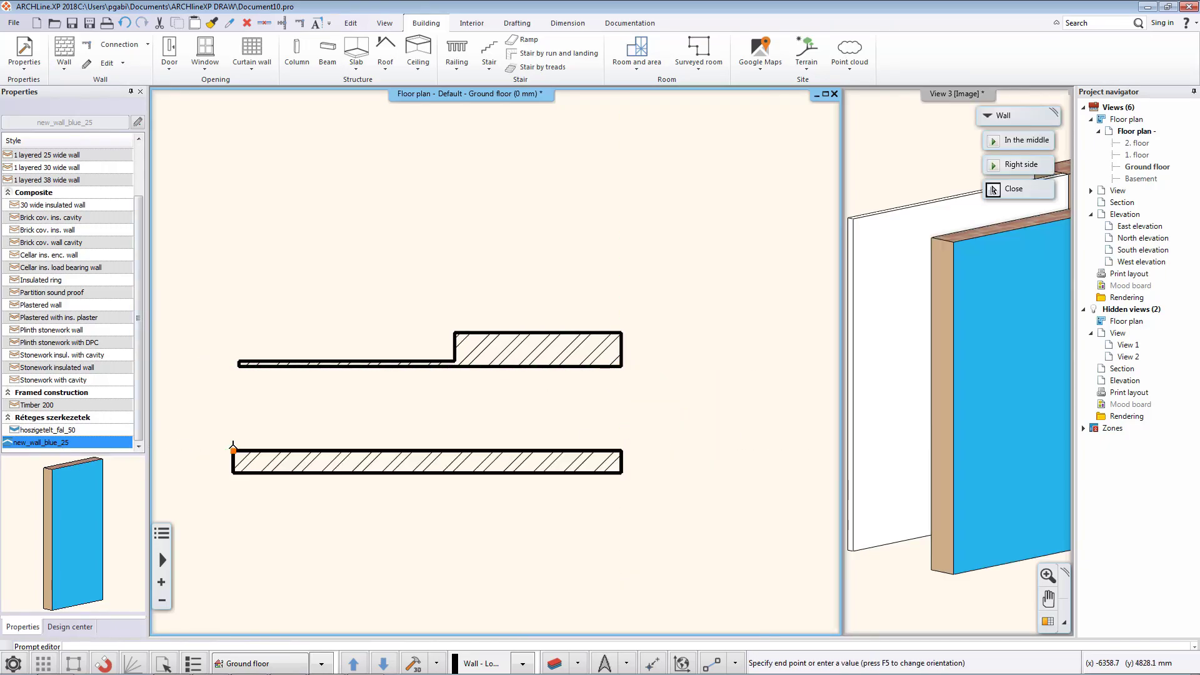
key("Escape")
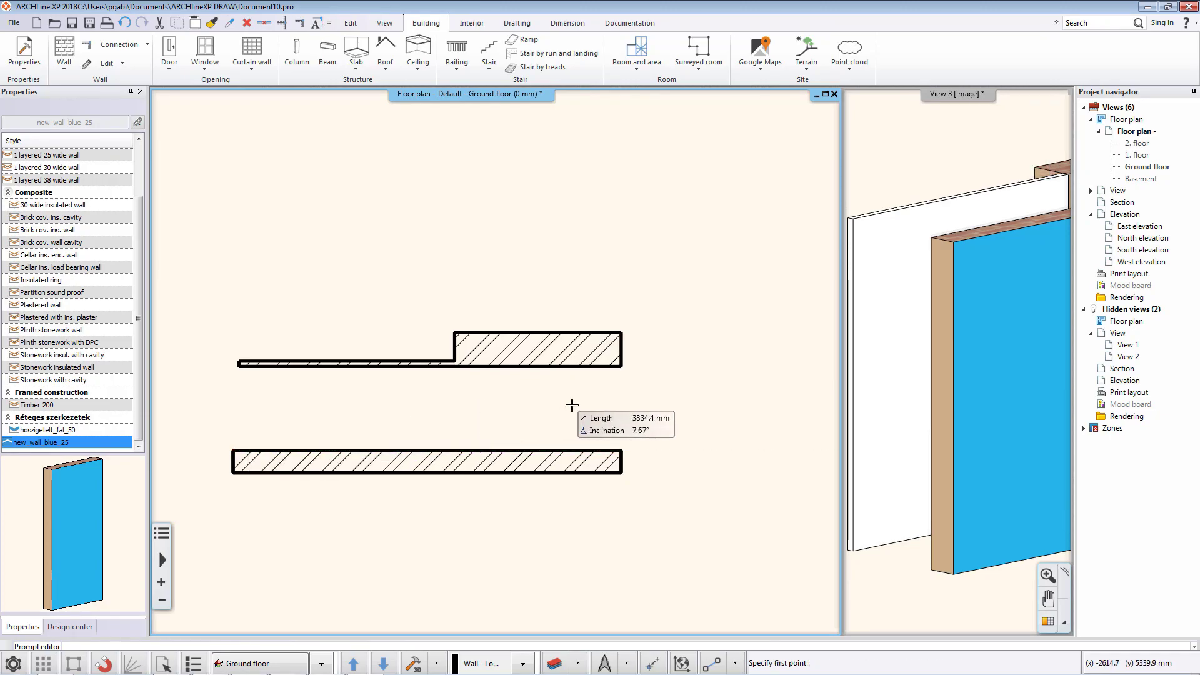
scroll(572, 405, "down", 2)
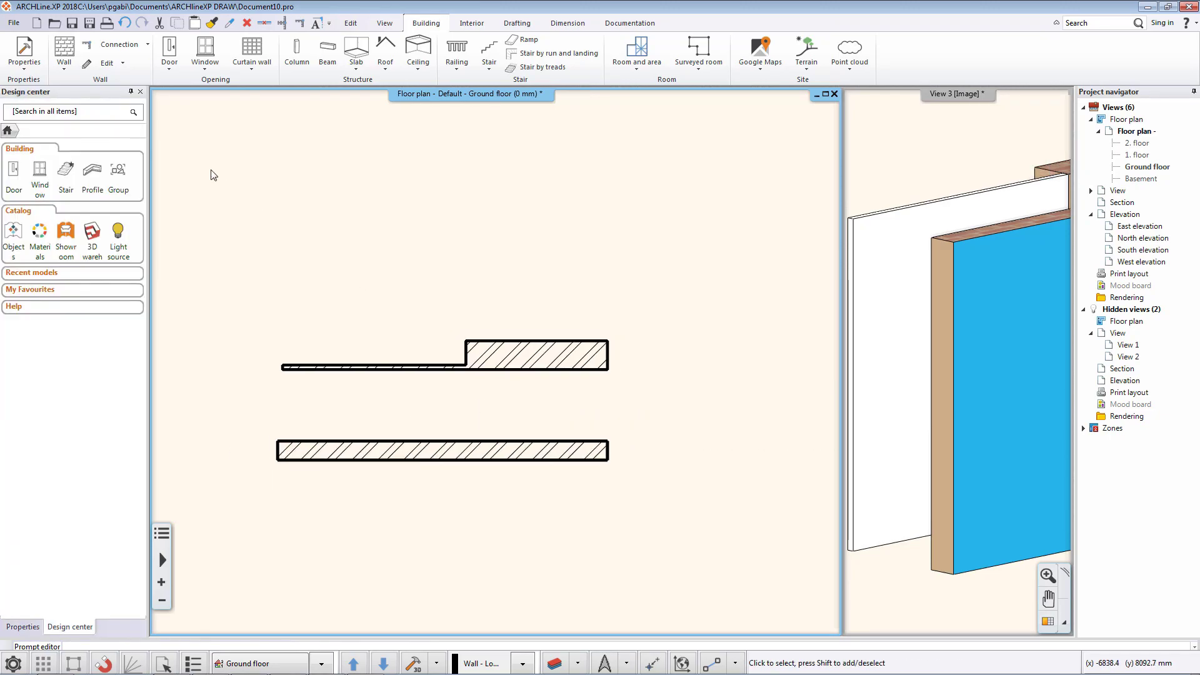
Move the new_wall_blue_25 wall style to the My template and leave the Wall command without drawing a wall
left_click(65, 56)
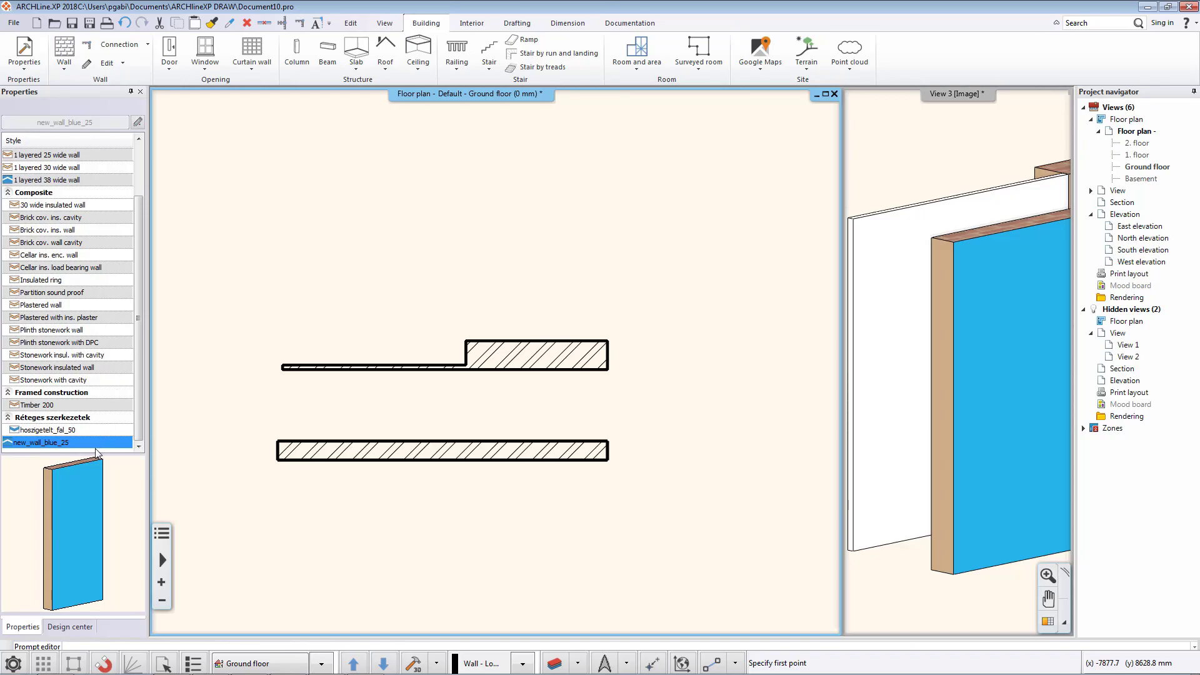
right_click(86, 444)
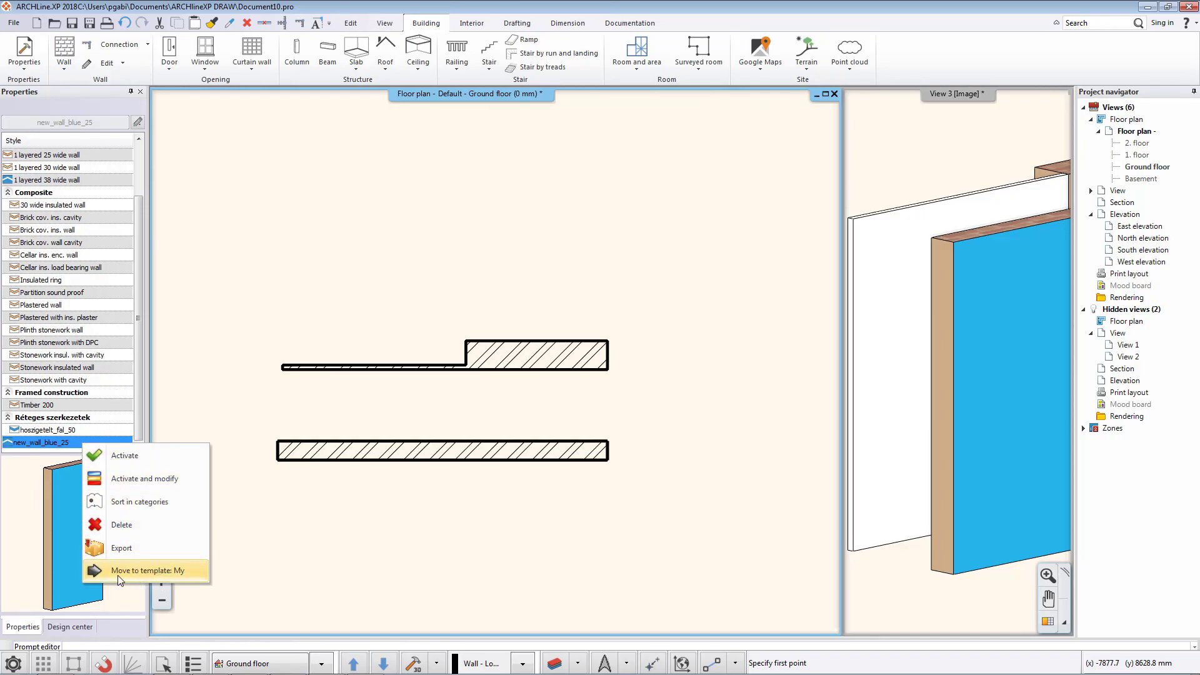
left_click(174, 573)
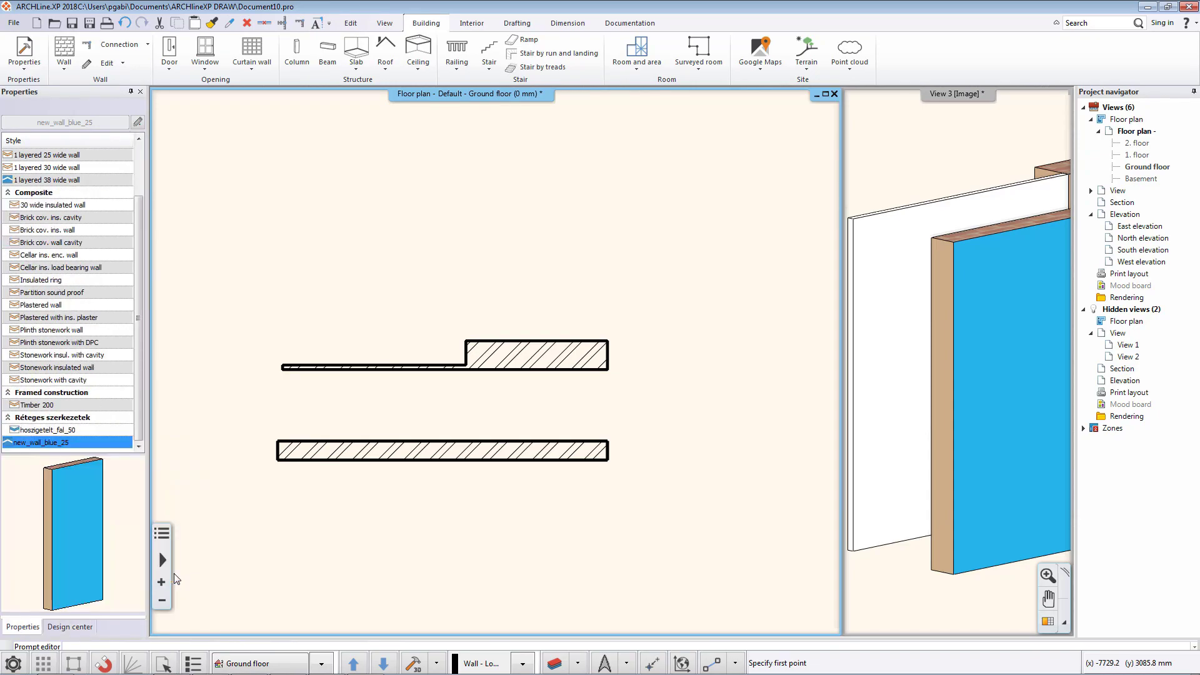
left_click(340, 516)
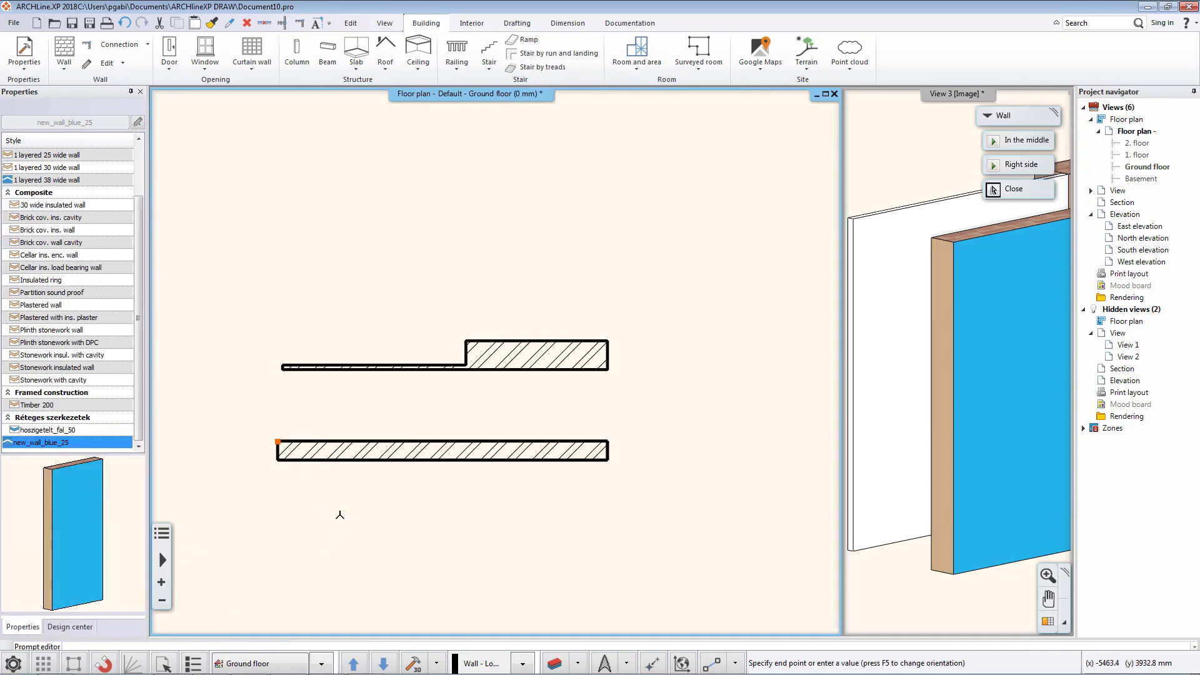
key("Escape")
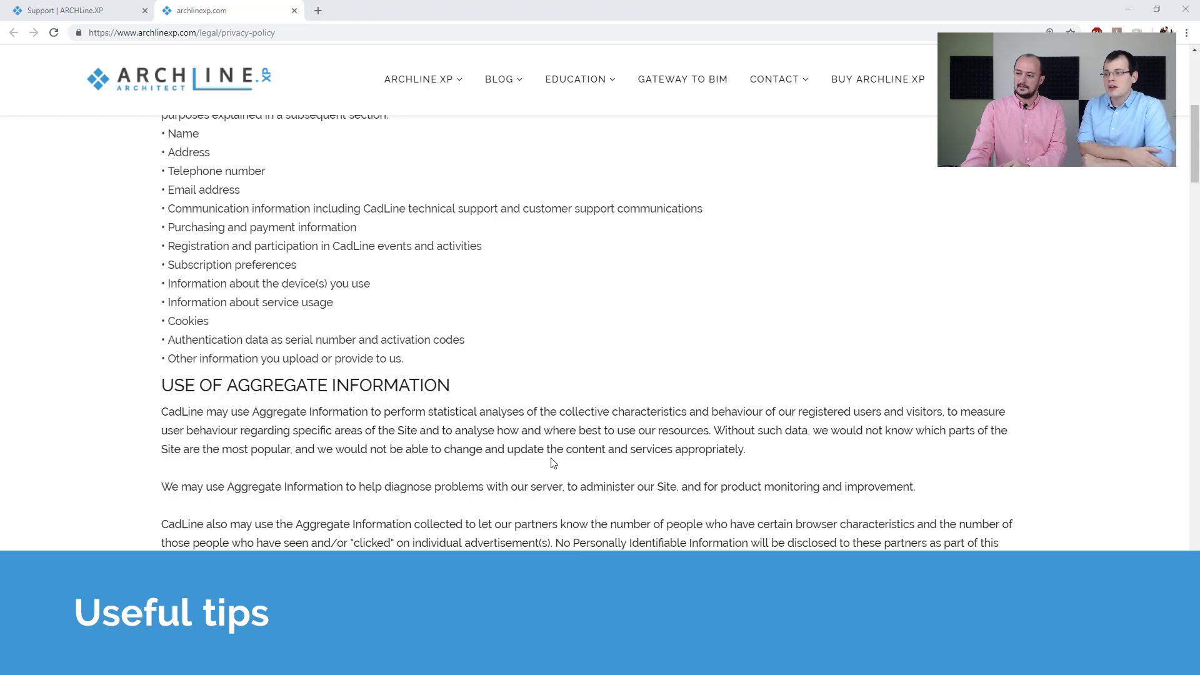
Switch to the browser and open the Support page of the ARCHLine.XP website
scroll(470, 445, "up", 4)
scroll(470, 446, "up", 2)
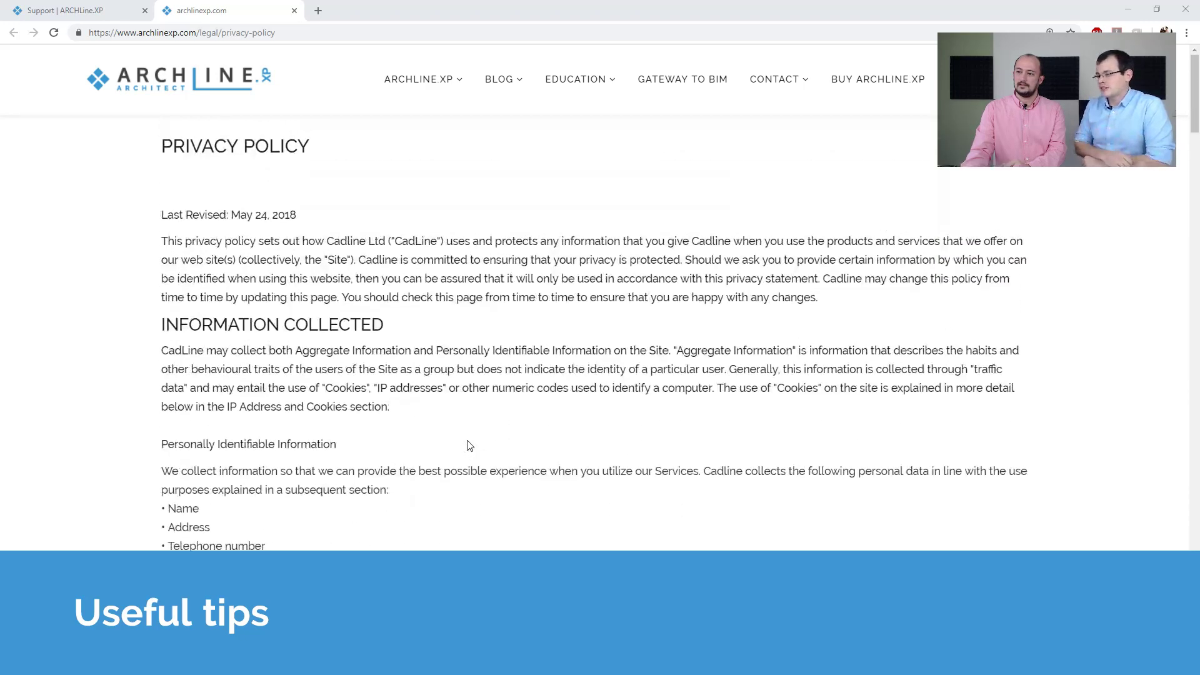
mouse_move(564, 87)
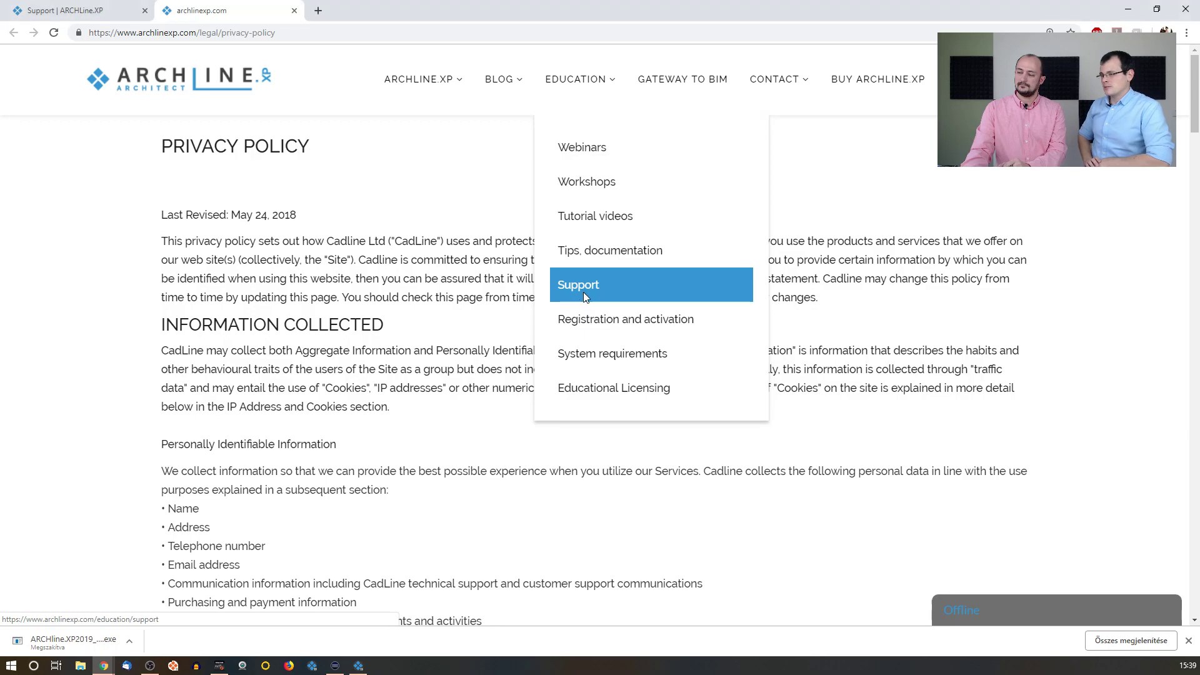
left_click(583, 291)
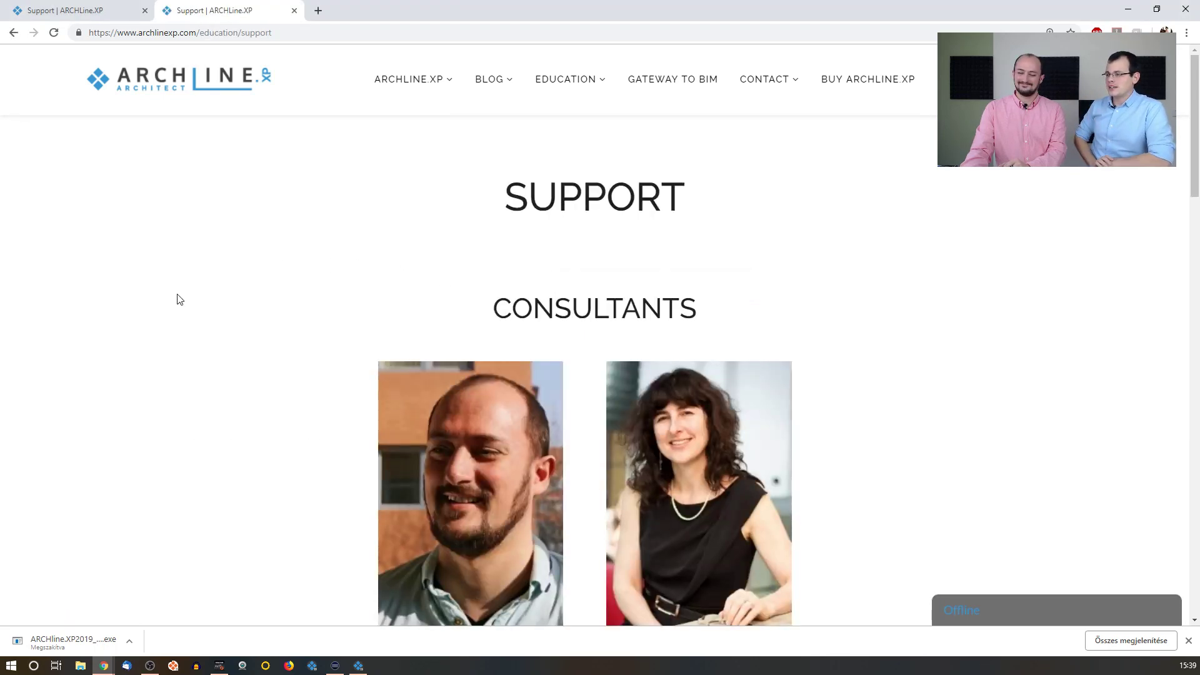
Examine the Support page for consultant contacts, online support terms, TeamViewer and Skype instructions, file-sharing advice and training prices
scroll(177, 300, "down", 3)
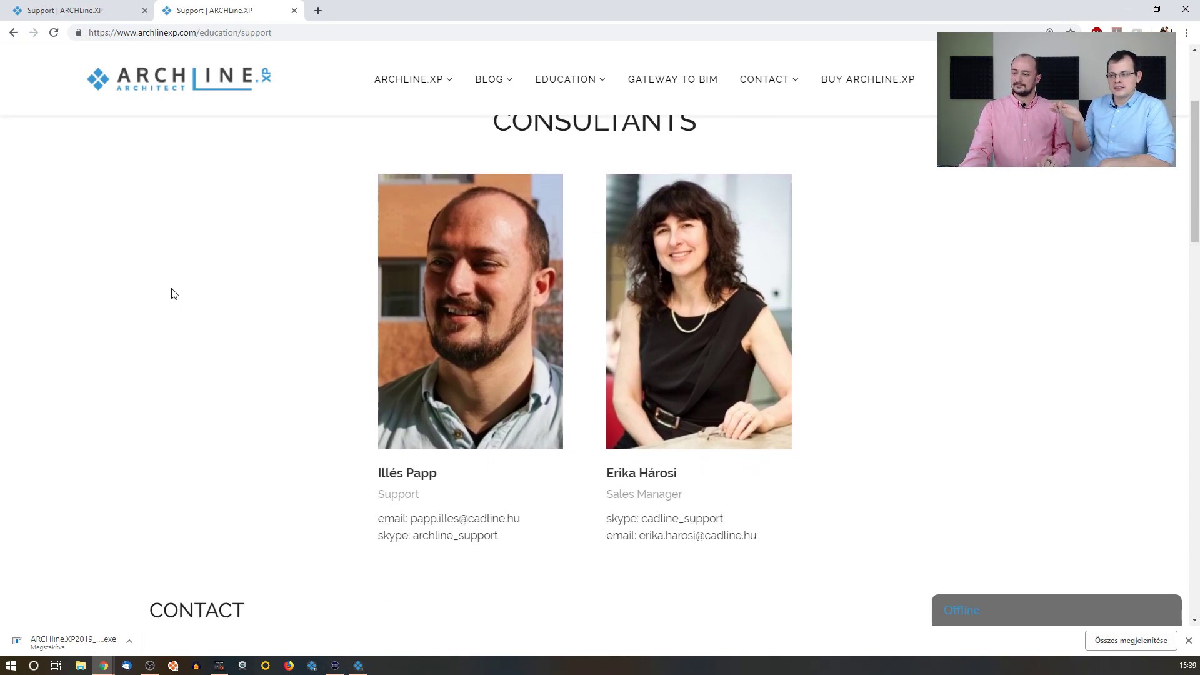
scroll(168, 299, "down", 3)
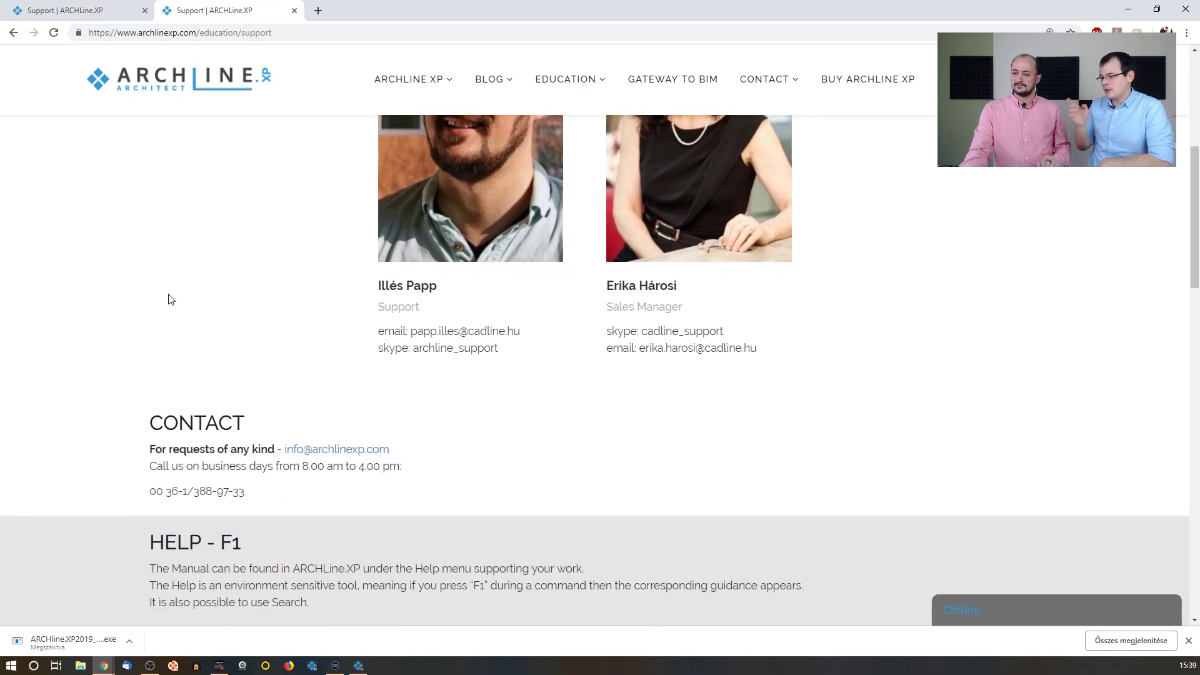
scroll(168, 299, "down", 3)
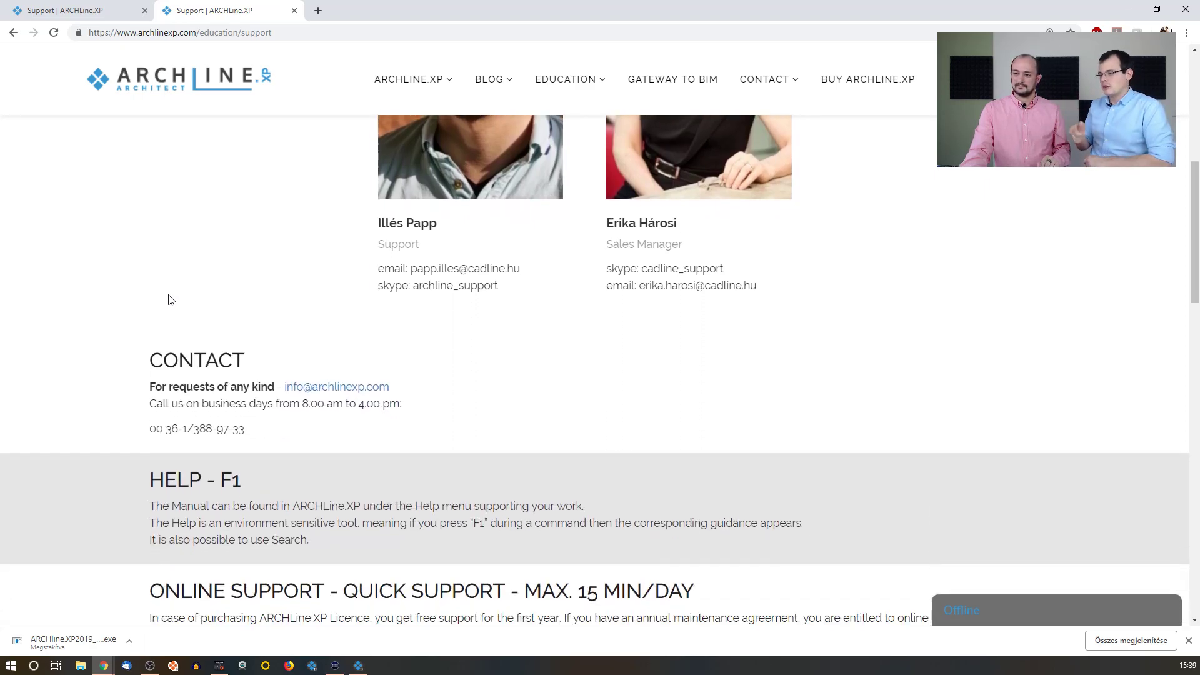
scroll(136, 307, "down", 2)
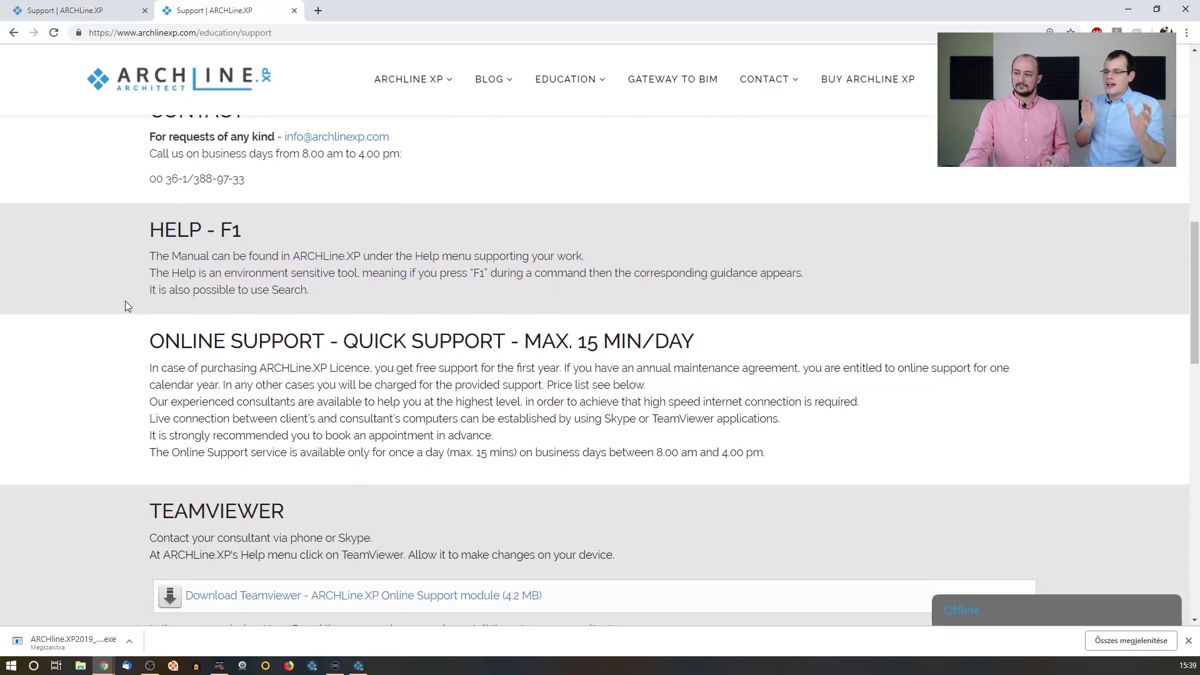
scroll(95, 306, "down", 3)
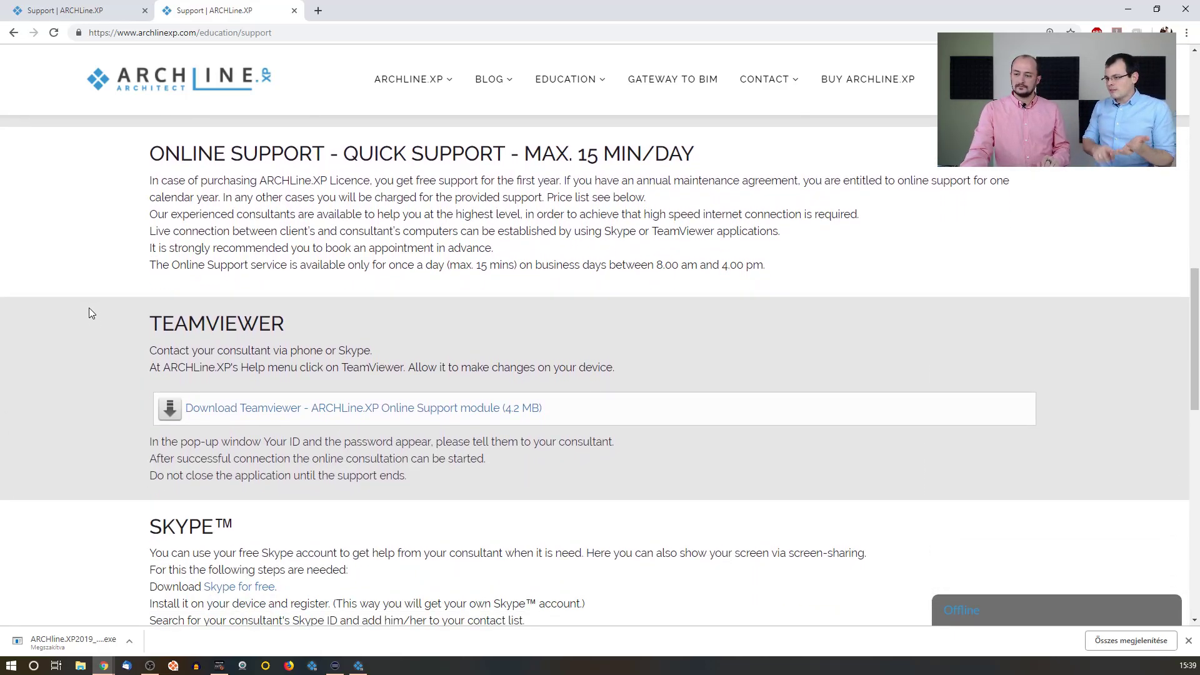
scroll(91, 312, "down", 1)
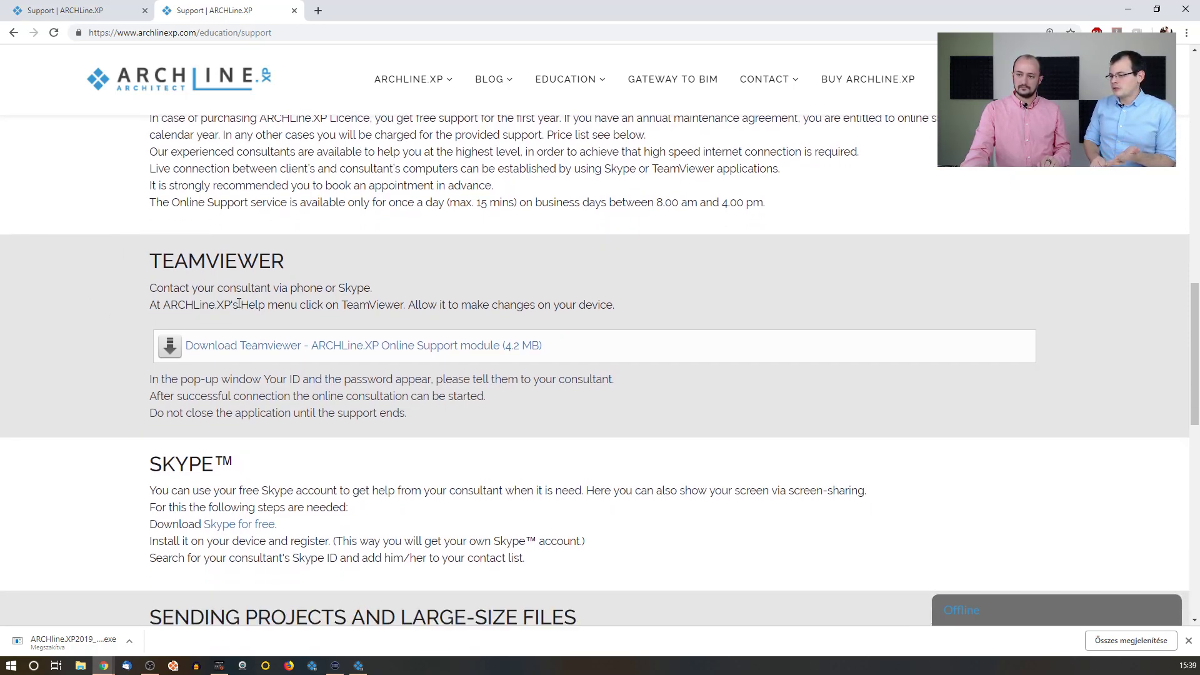
scroll(119, 291, "down", 6)
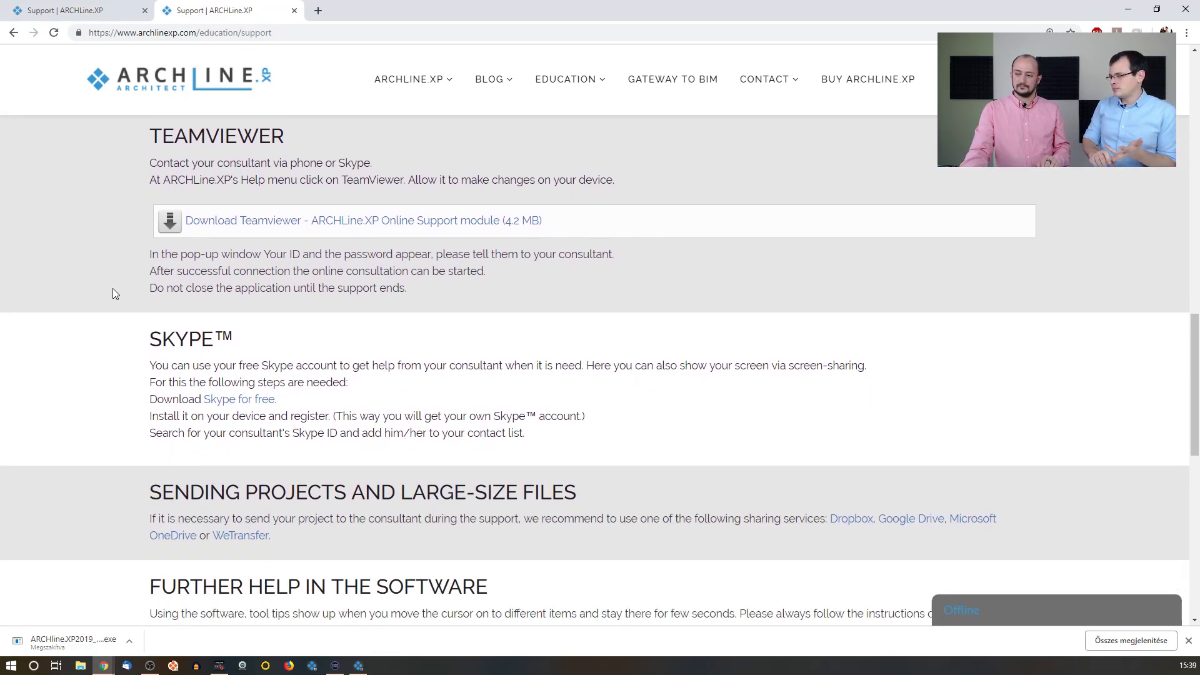
scroll(112, 288, "down", 1)
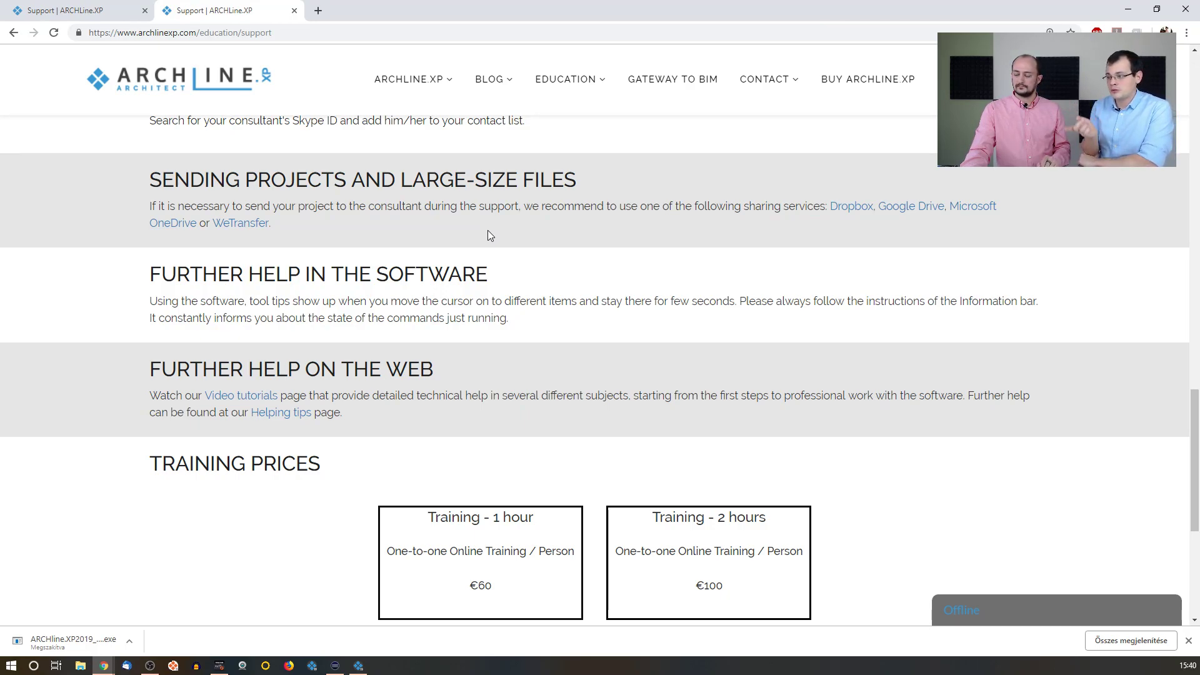
scroll(541, 277, "up", 1)
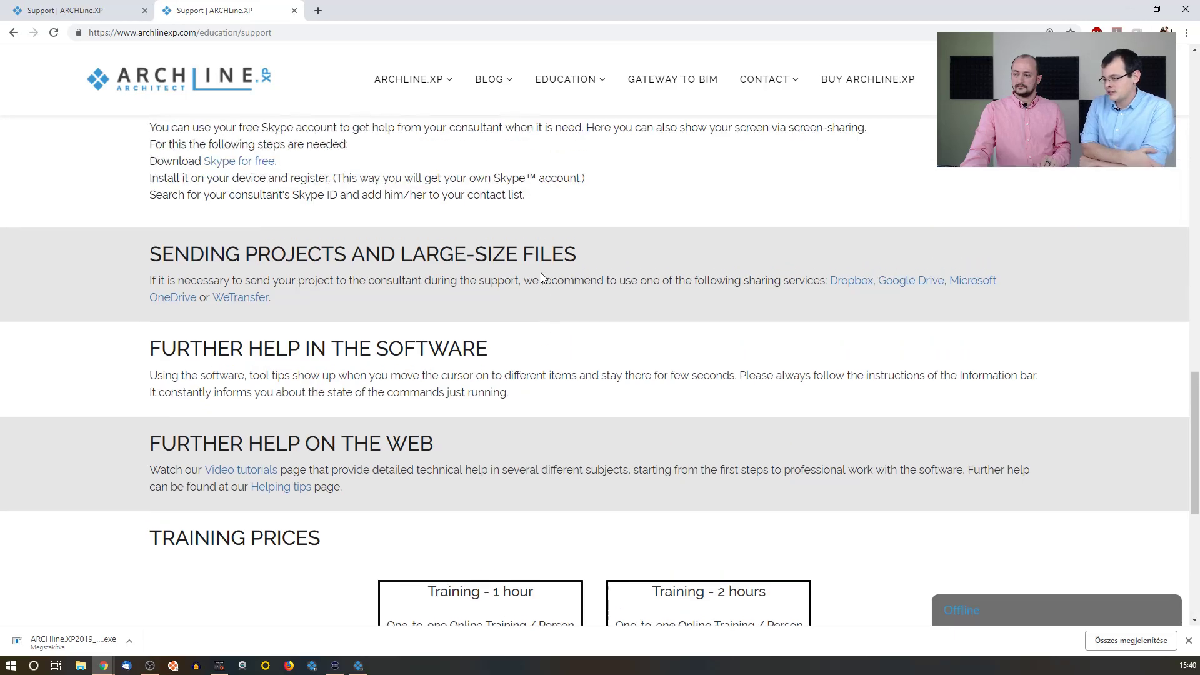
scroll(541, 275, "up", 10)
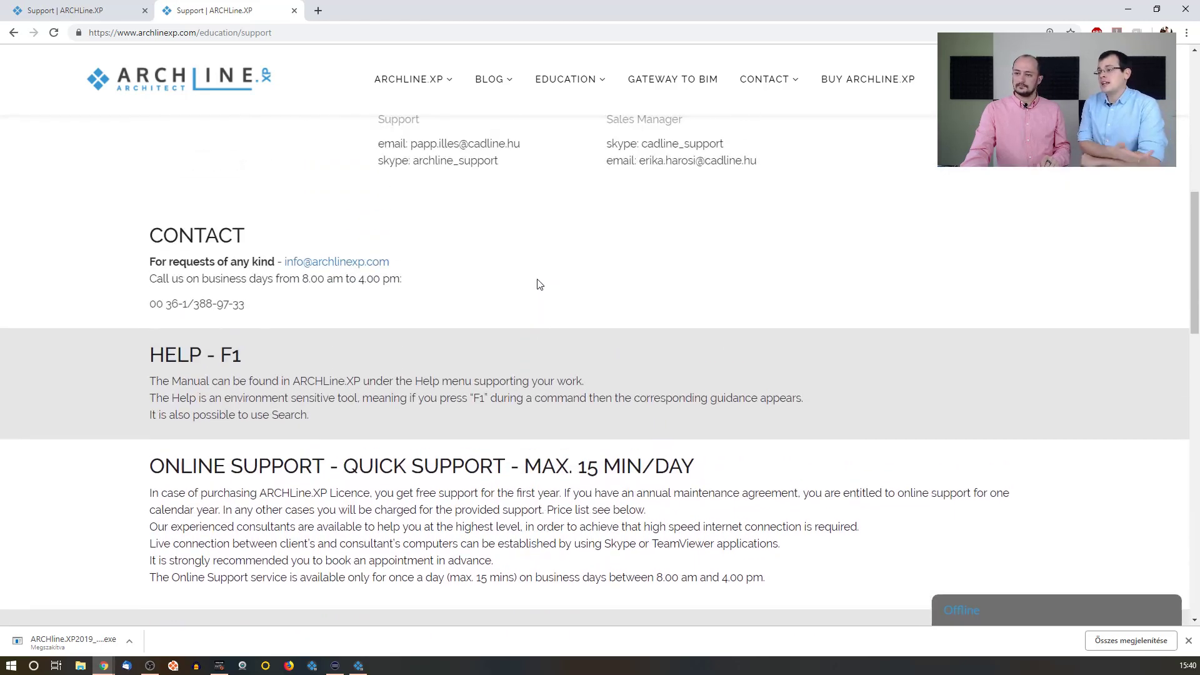
scroll(540, 285, "up", 7)
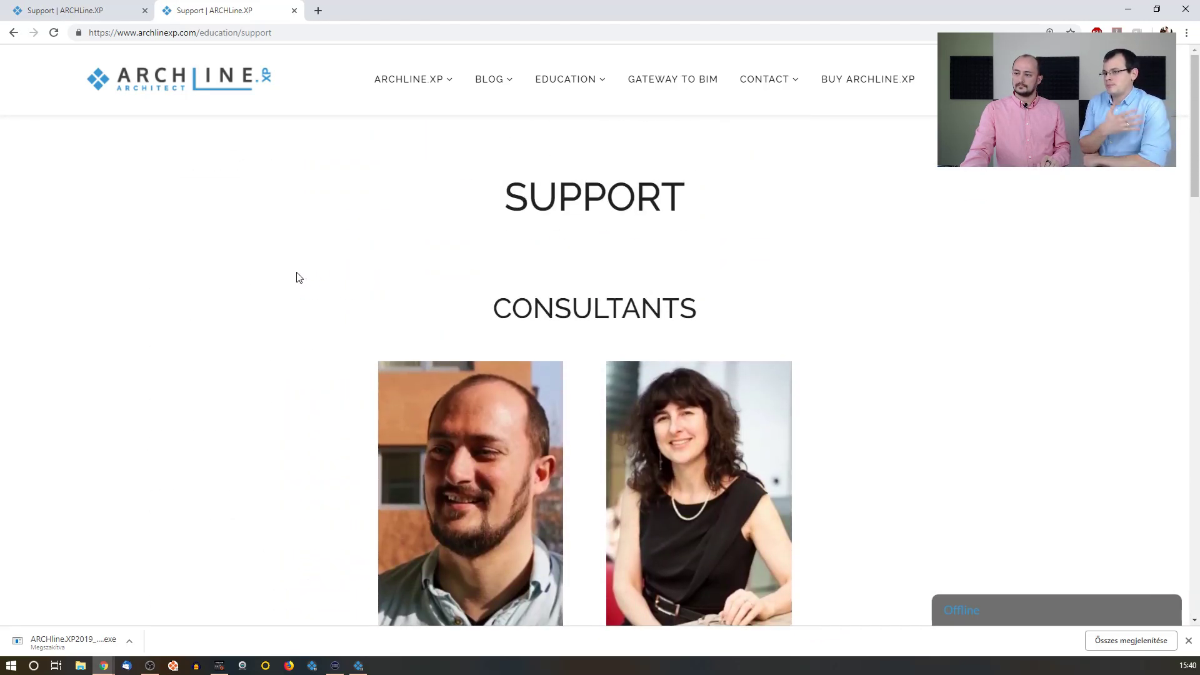
scroll(299, 277, "down", 2)
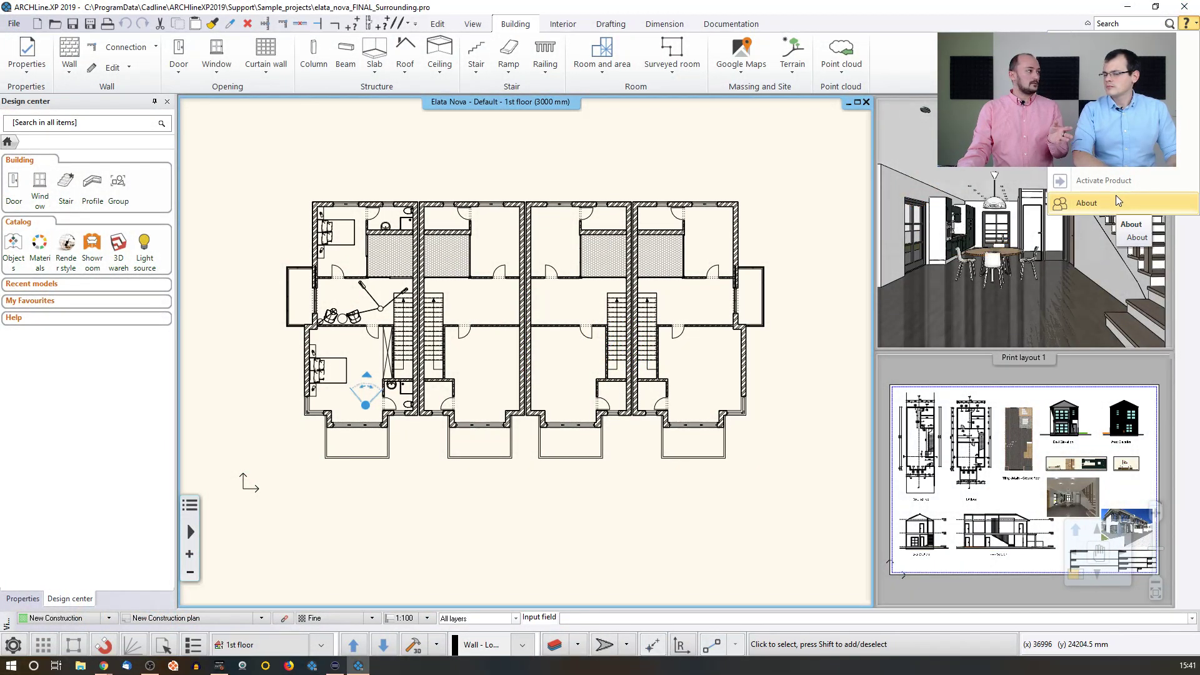
Switch to ARCHLine.XP 2019, examine the product version and licence information in the About dialog, and close it
left_click(1087, 203)
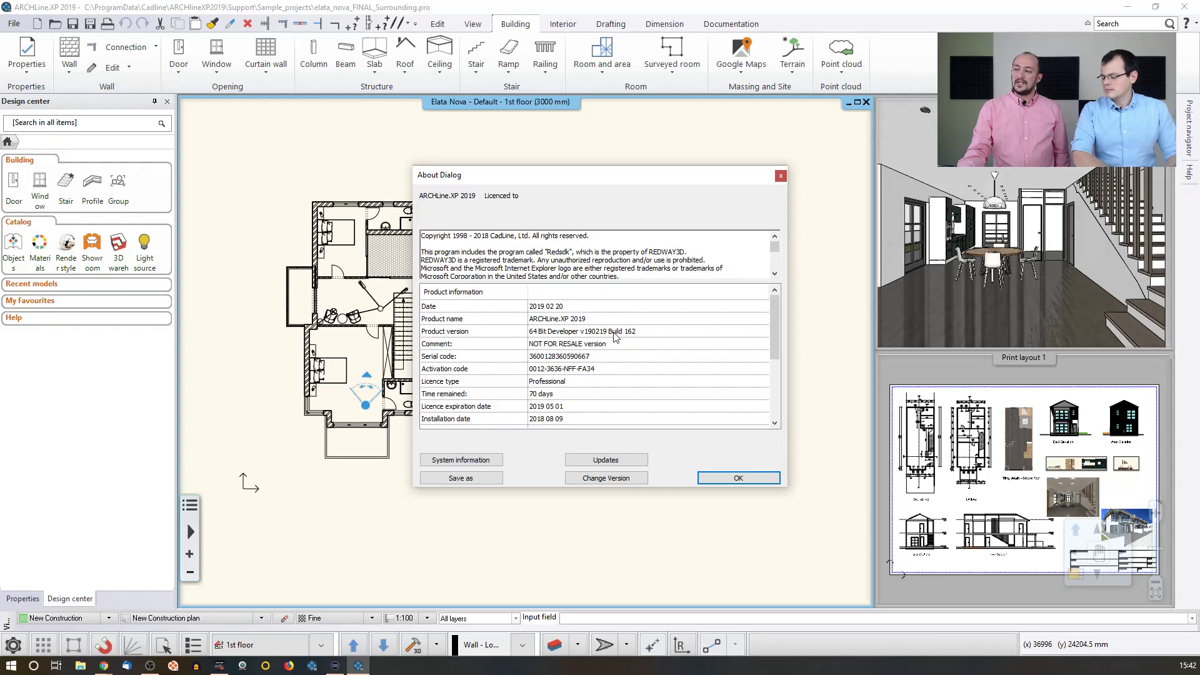
left_click(781, 177)
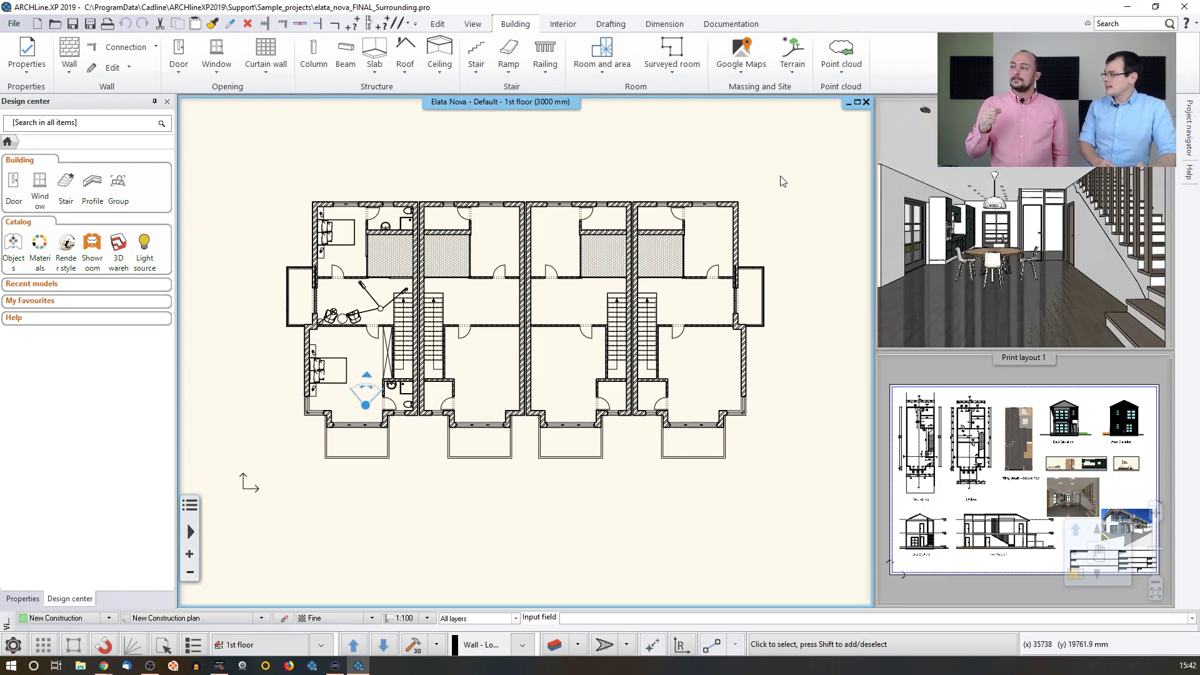
left_click(1194, 25)
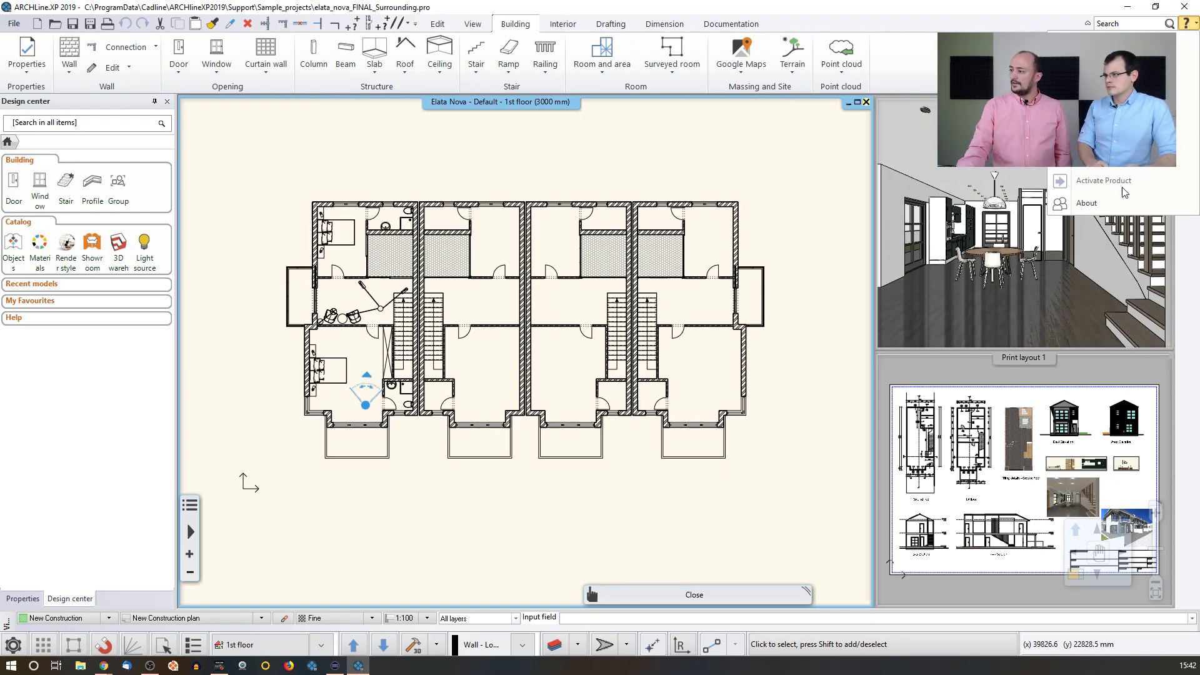
left_click(1086, 203)
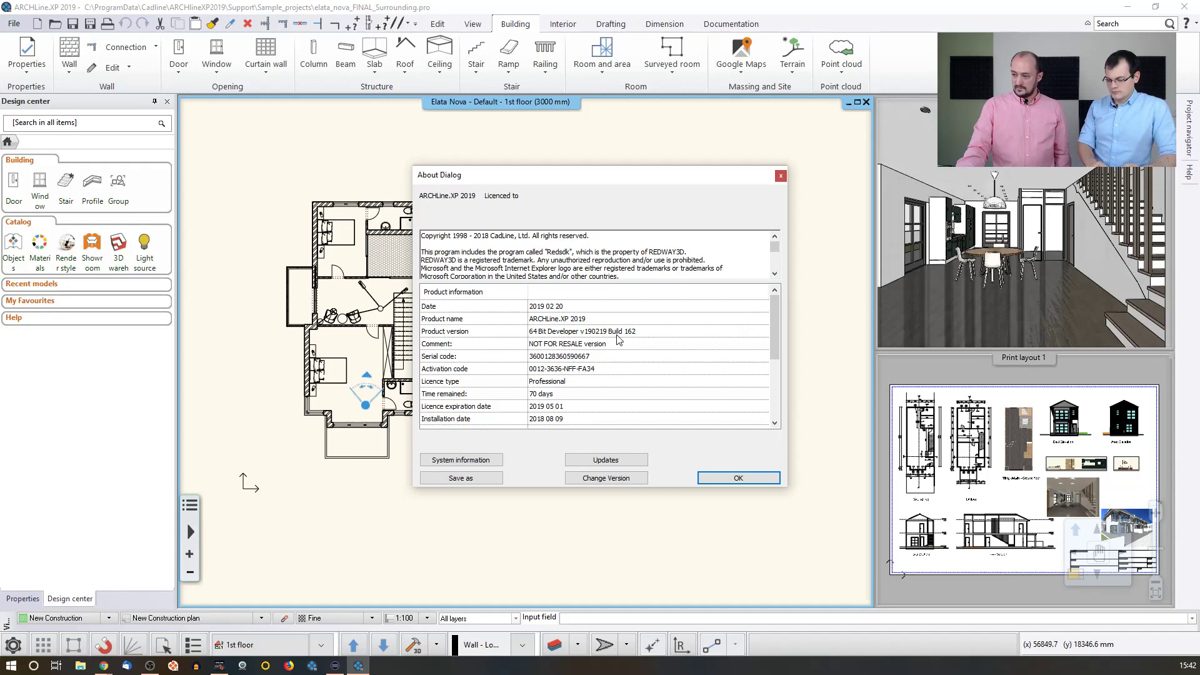
left_click(780, 177)
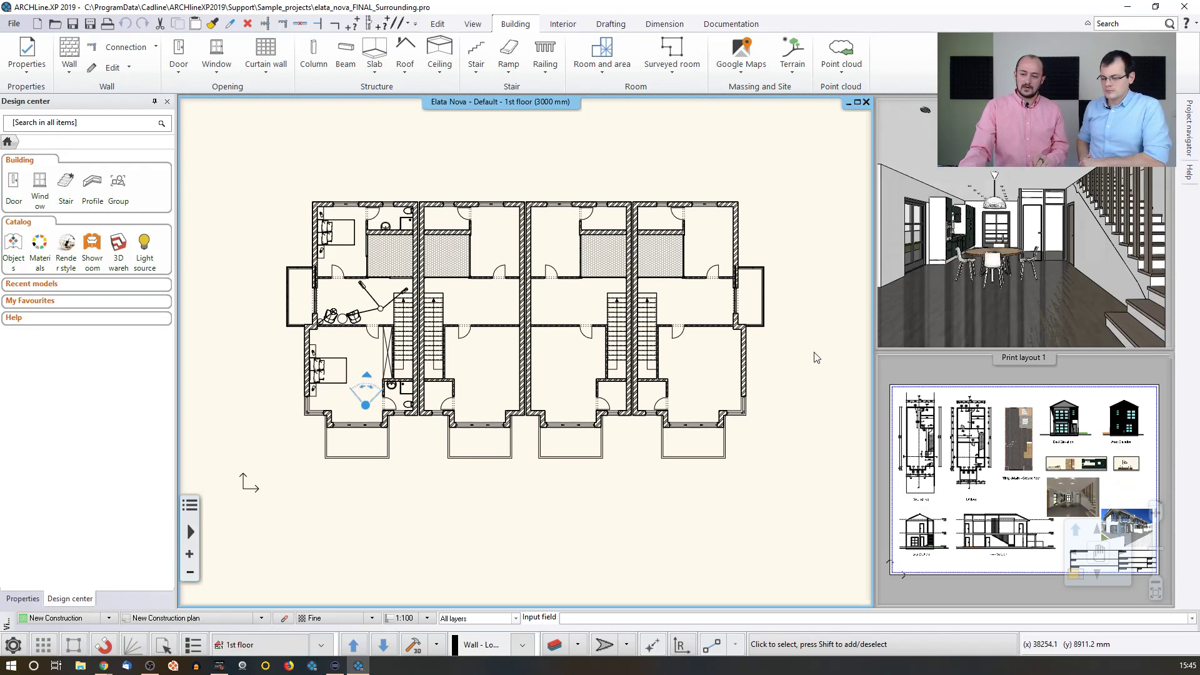
Open the program options and review the Open and Save settings and the available Graphics Engine modes
left_click(13, 646)
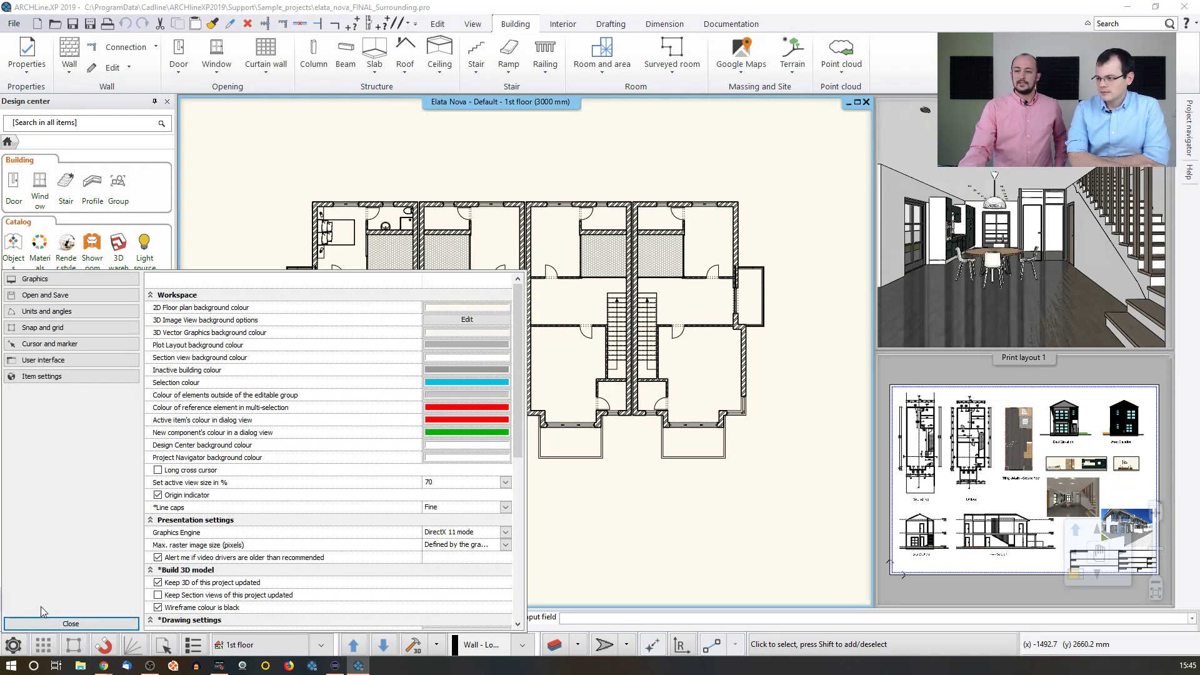
left_click(53, 295)
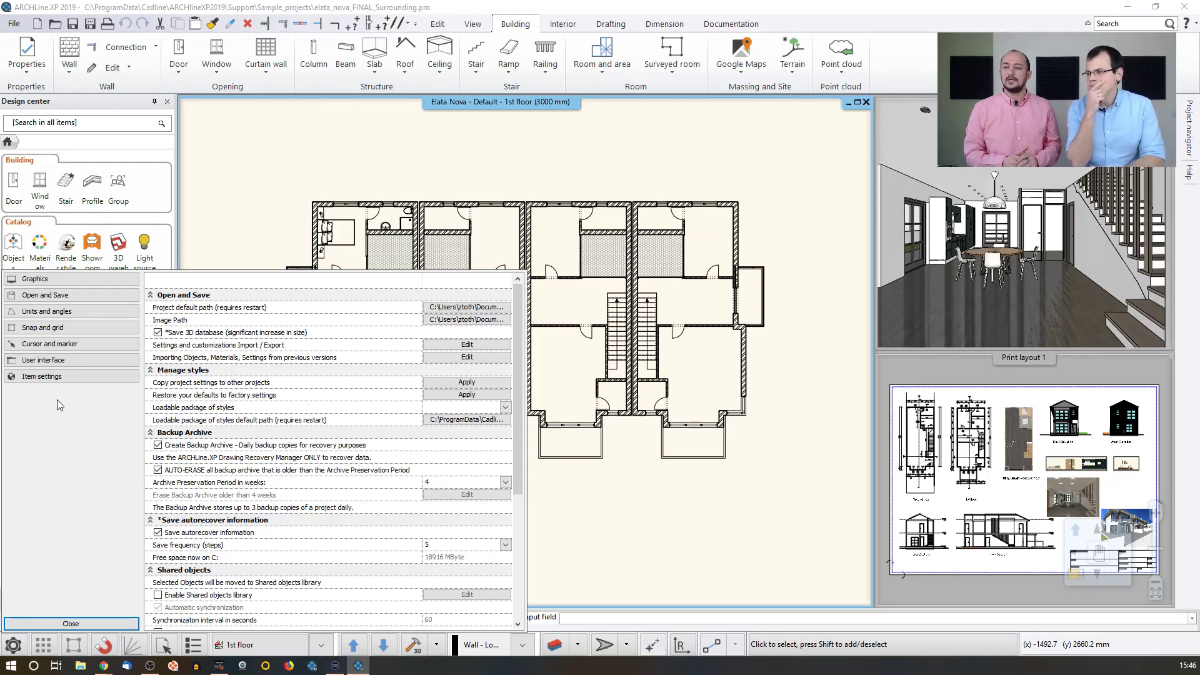
left_click(107, 279)
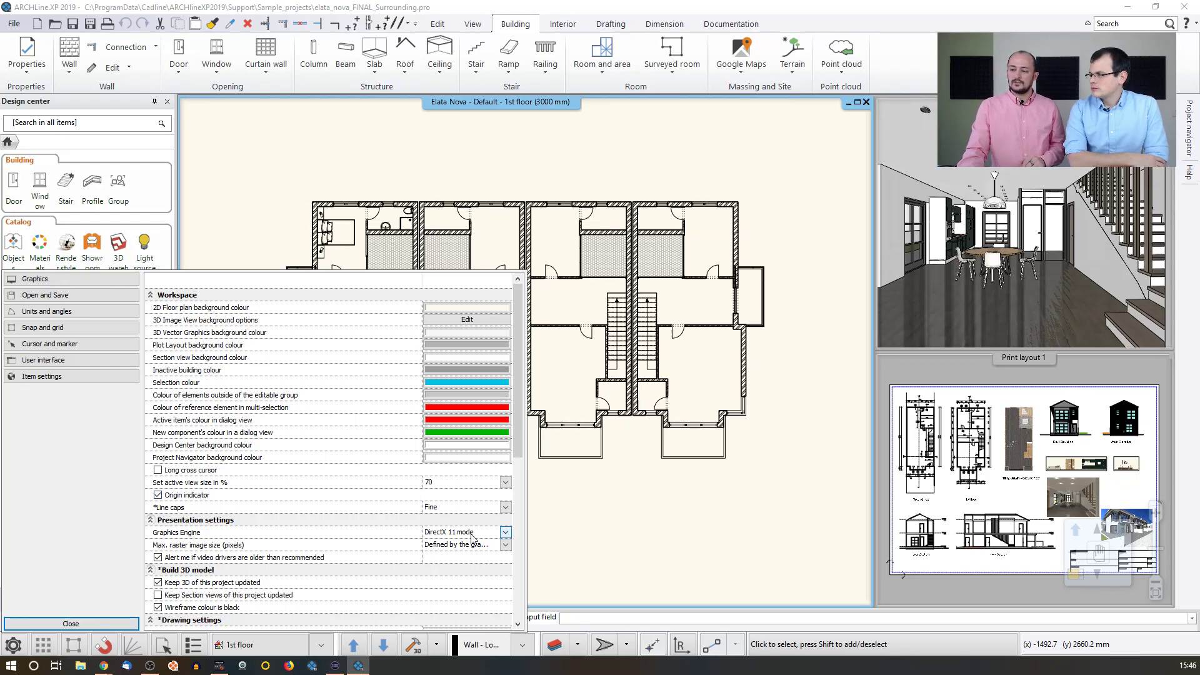
left_click(508, 534)
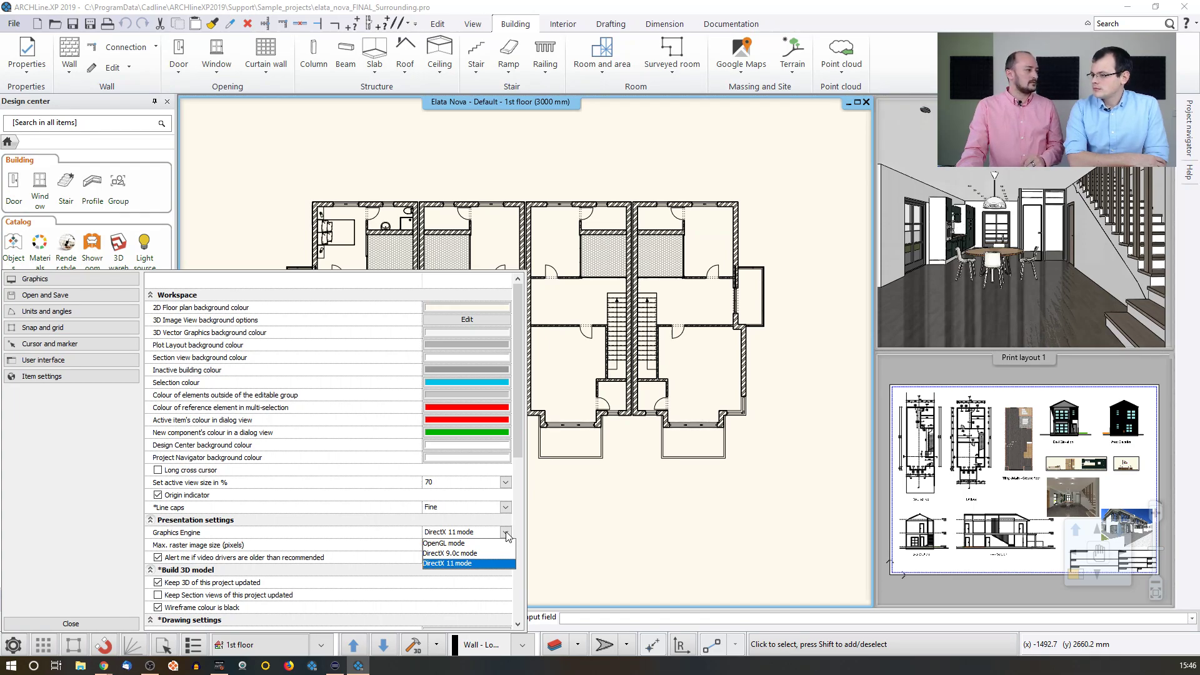
left_click(81, 456)
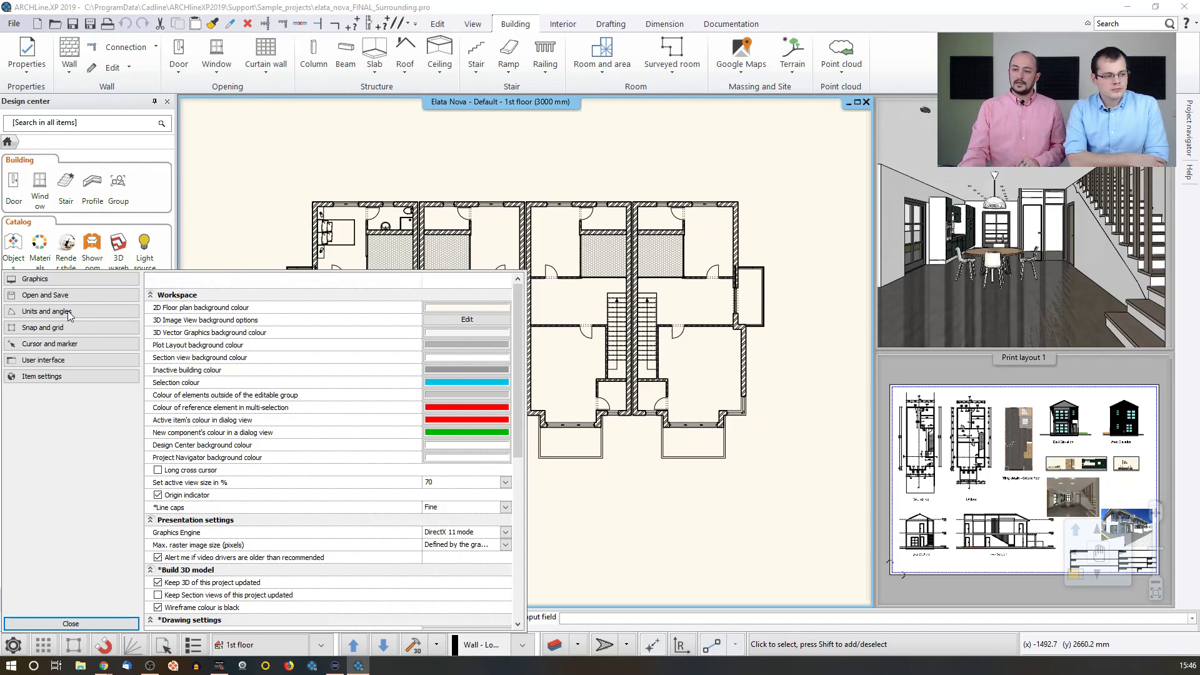
left_click(67, 283)
left_click(65, 292)
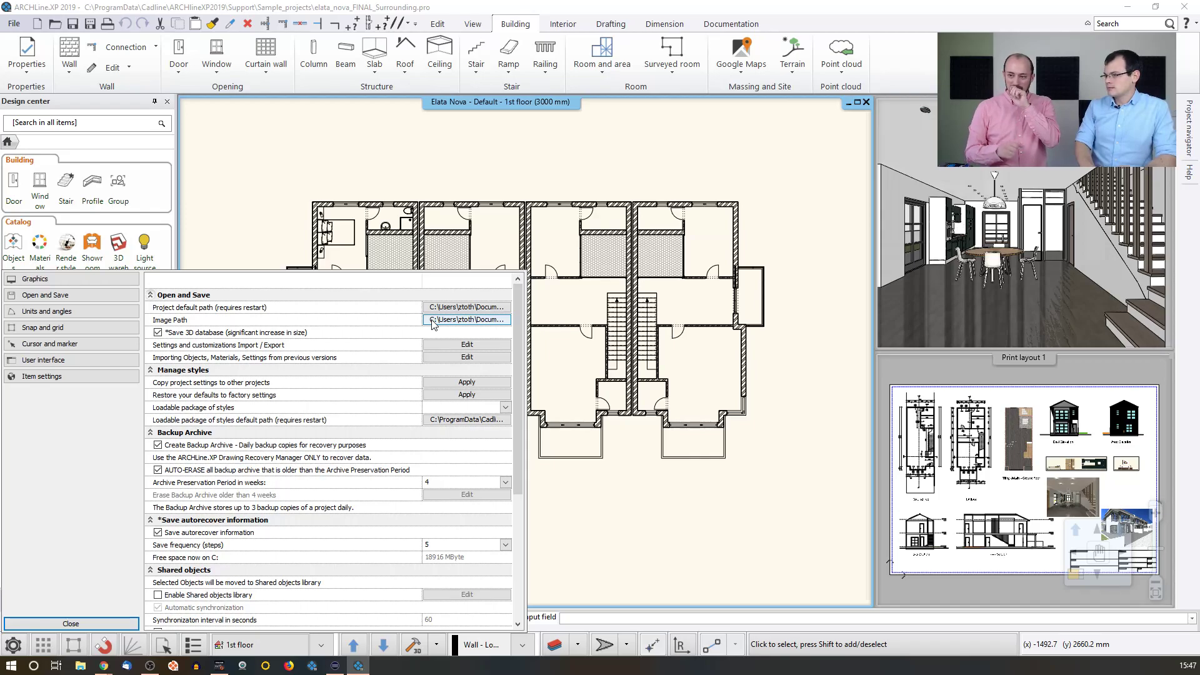
Review the available user interface languages and the Units and angles settings in the program options
left_click(97, 365)
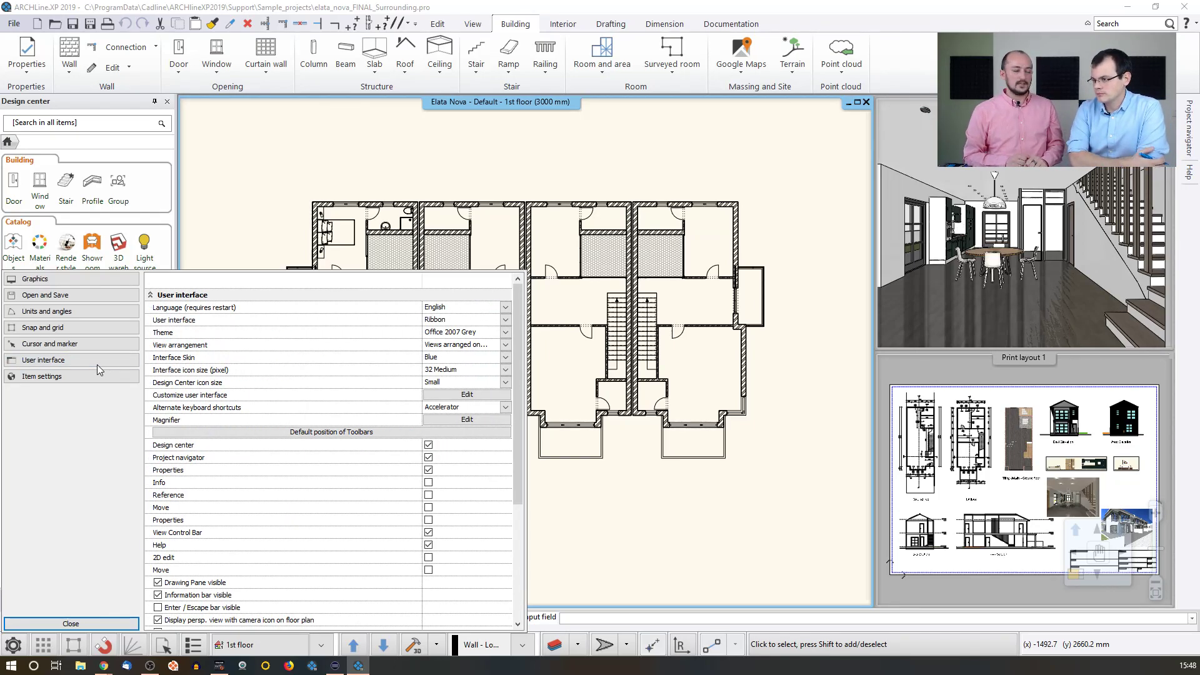
left_click(478, 307)
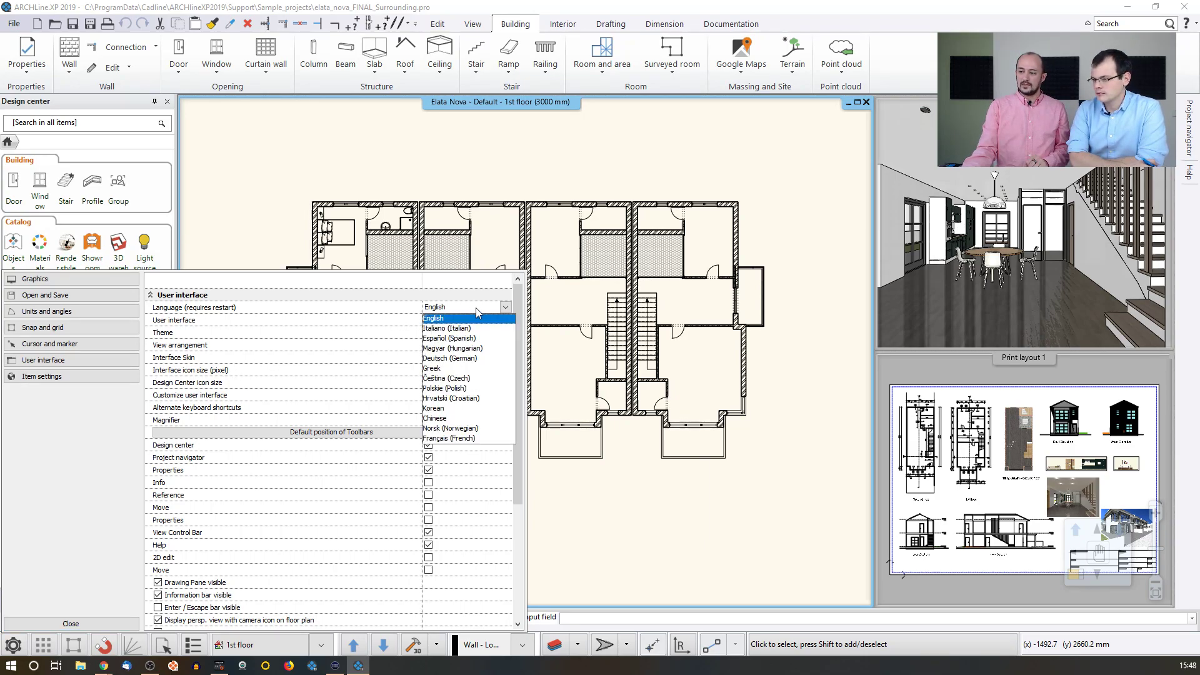
left_click(441, 277)
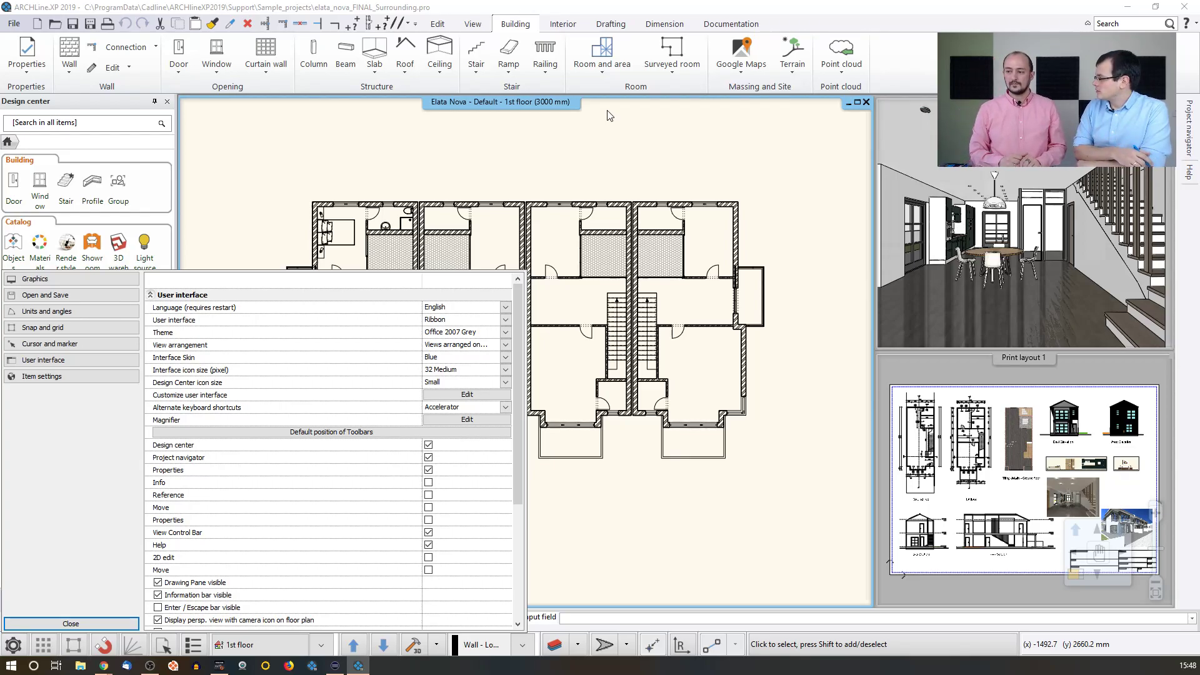
left_click(54, 312)
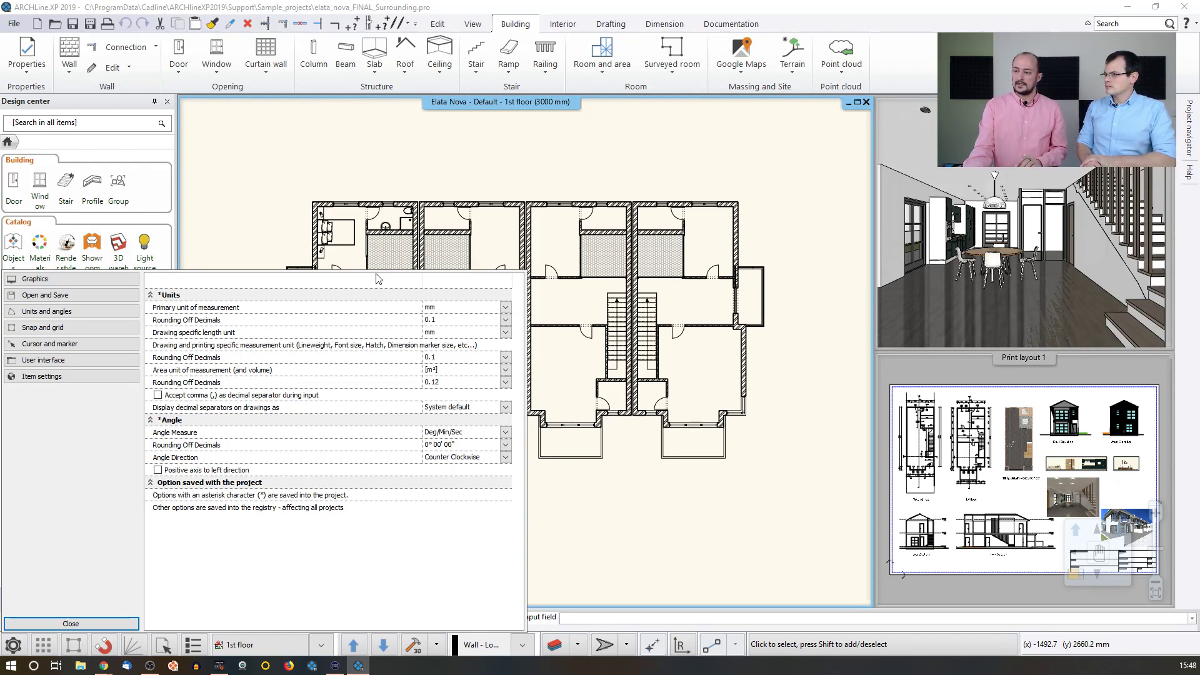
Switch the primary unit of measurement to English (Feet && Inches) and back to mm, and review the available Angle Measure formats
left_click(505, 307)
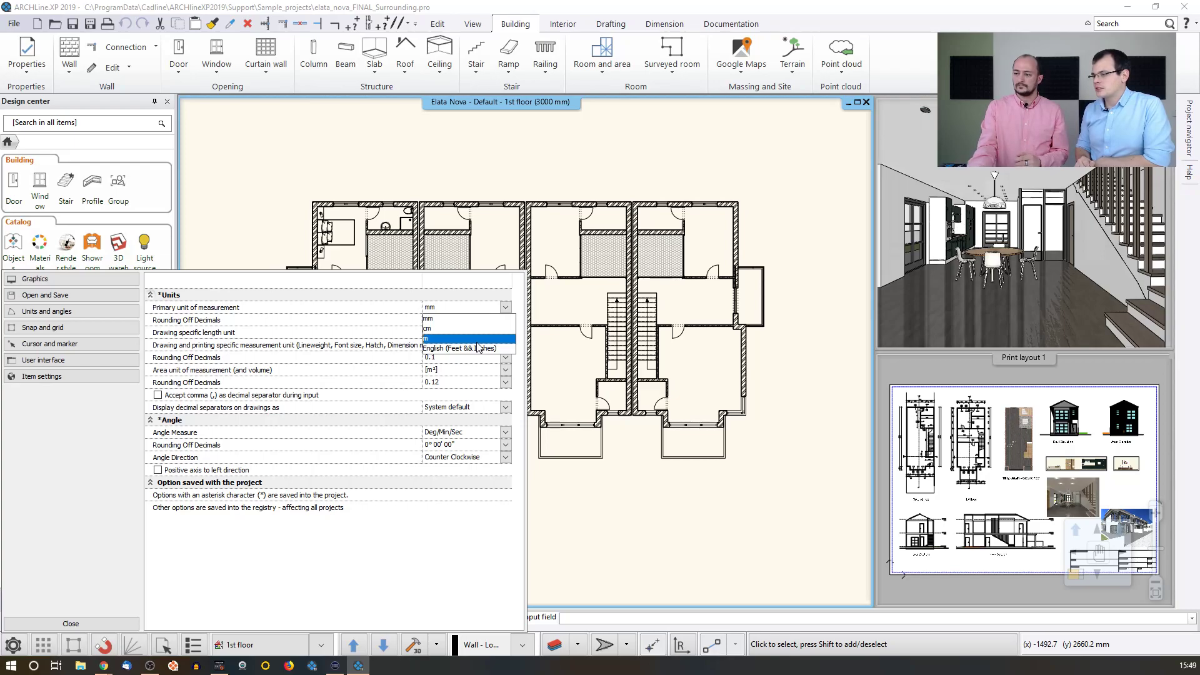
left_click(474, 350)
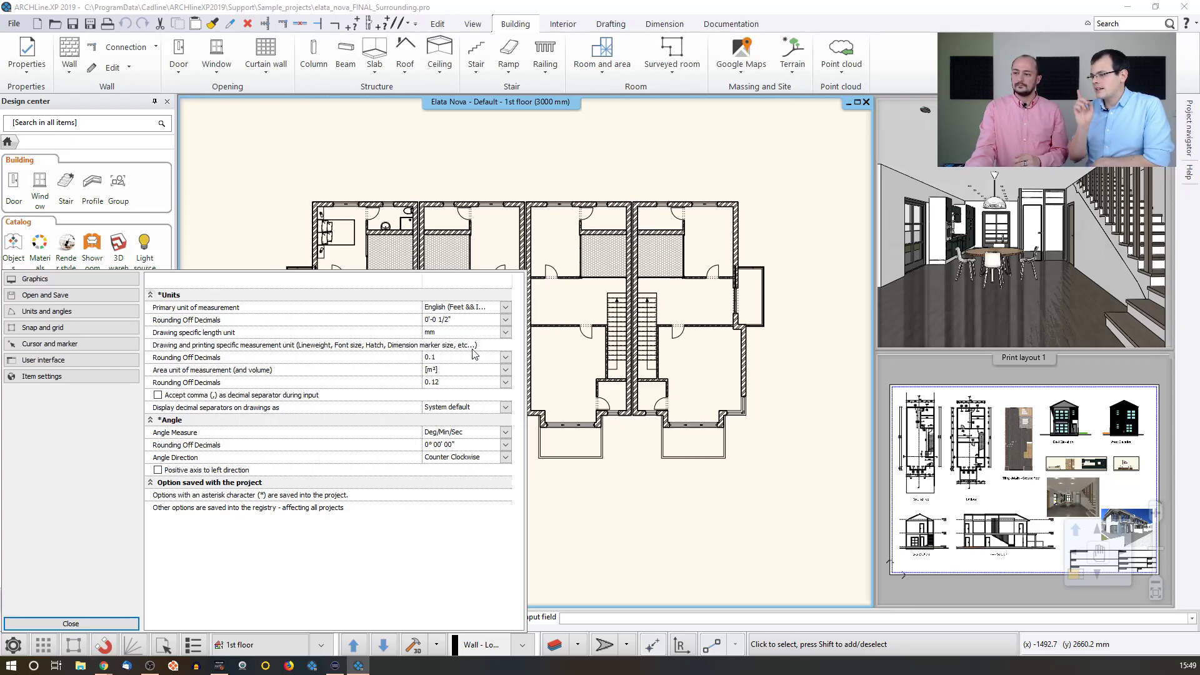
left_click(505, 307)
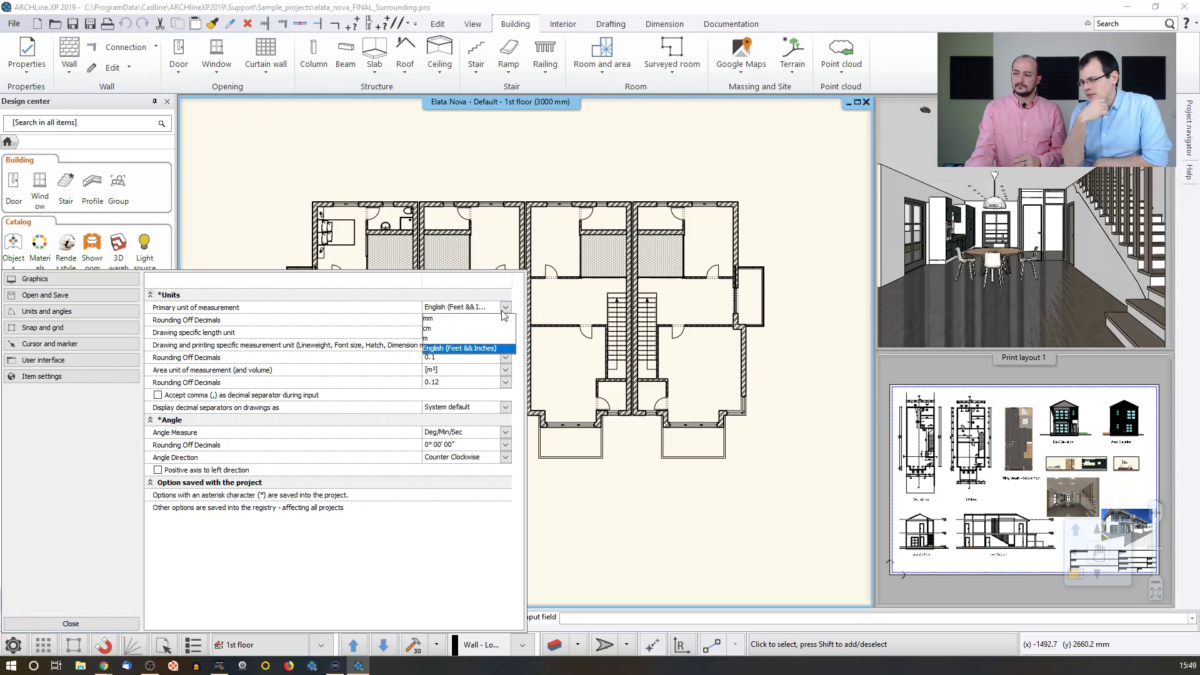
left_click(450, 319)
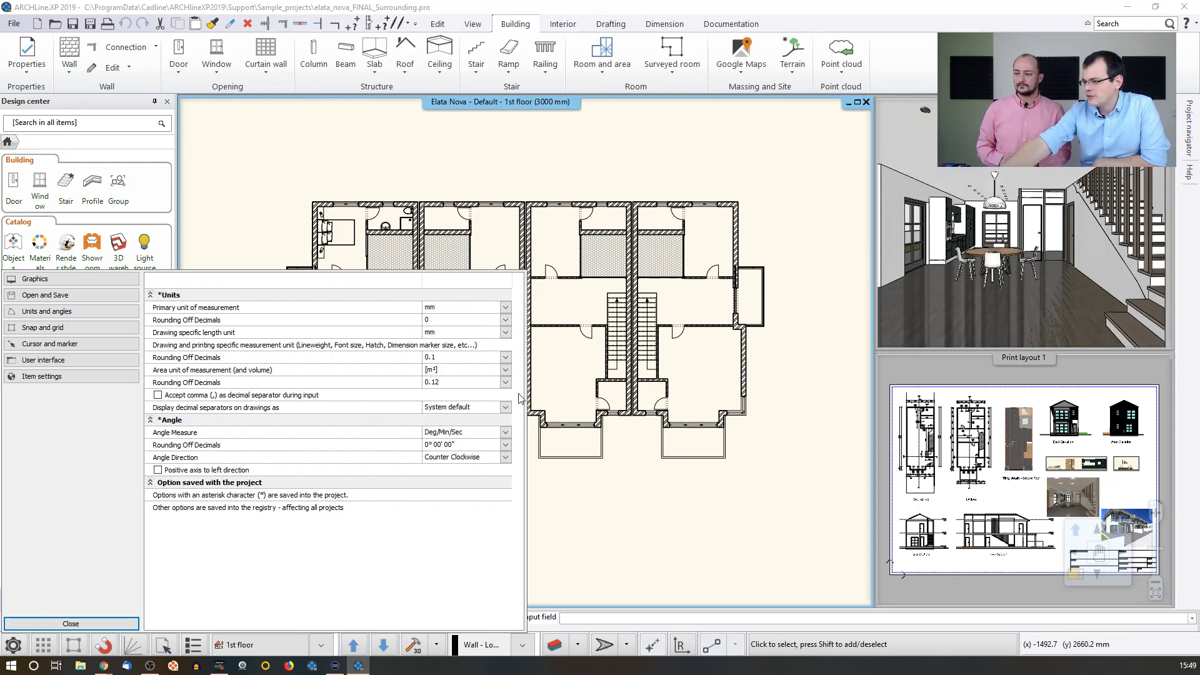
left_click(505, 432)
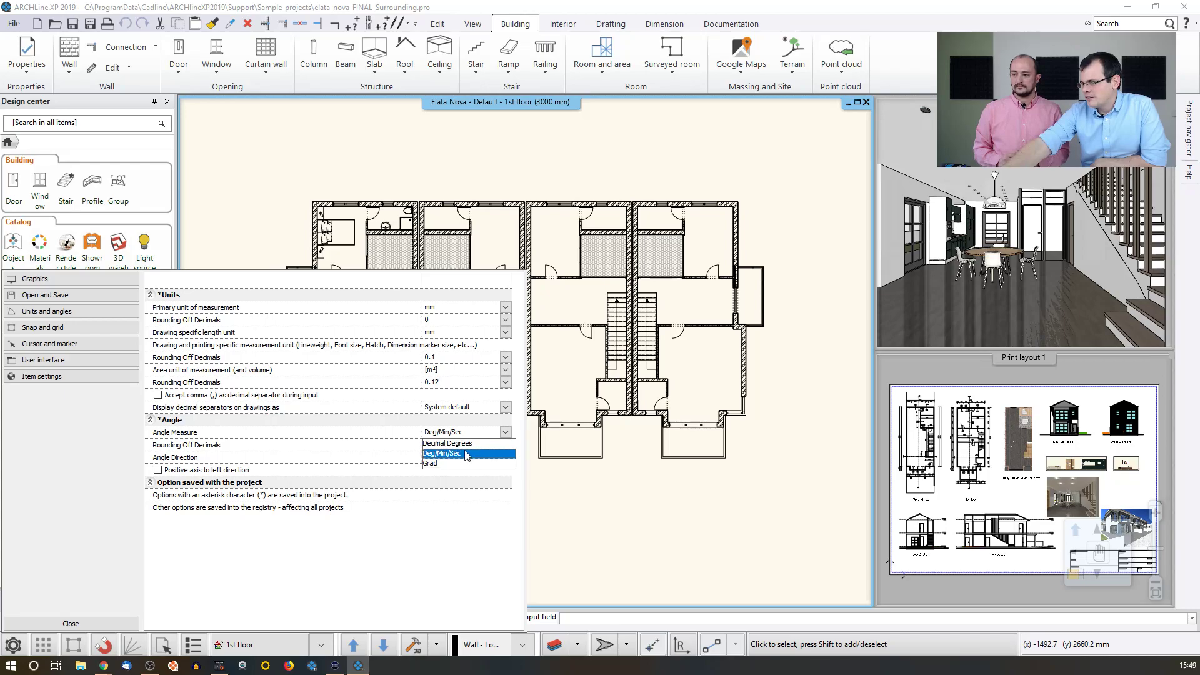
key("Escape")
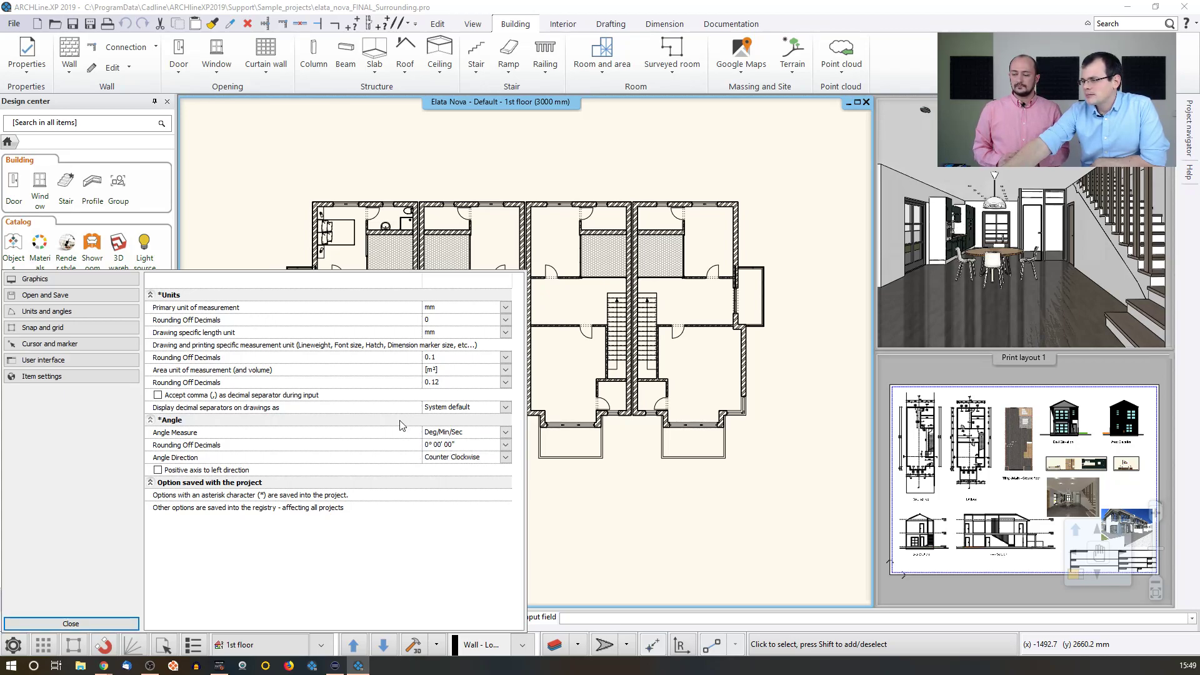